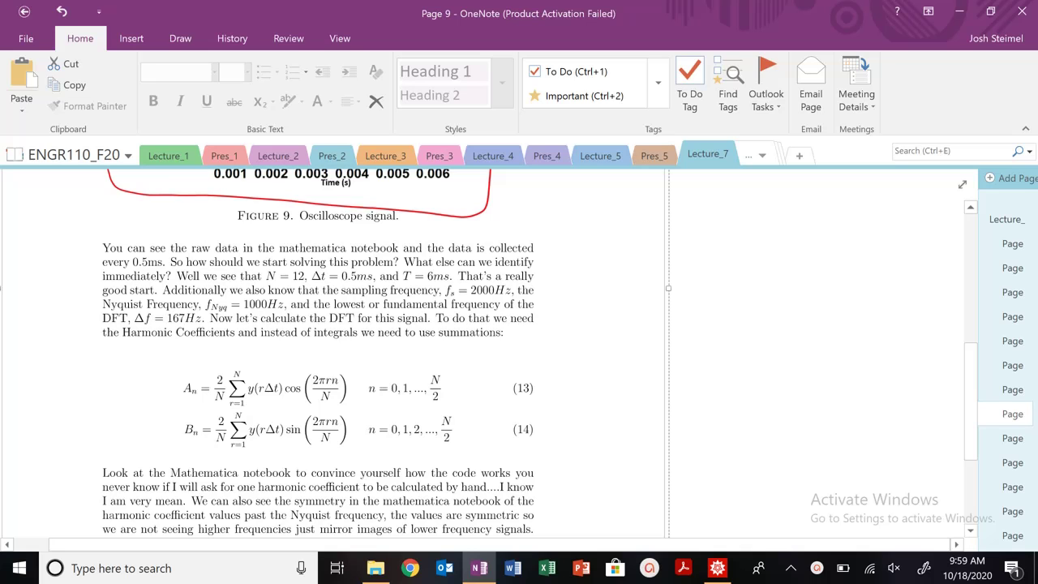
Step: Circle N = 12, Δt = 0.5ms, T = 6ms and fs = 2000Hz on Page 9 in red ink
scroll(550, 290, "up", 5)
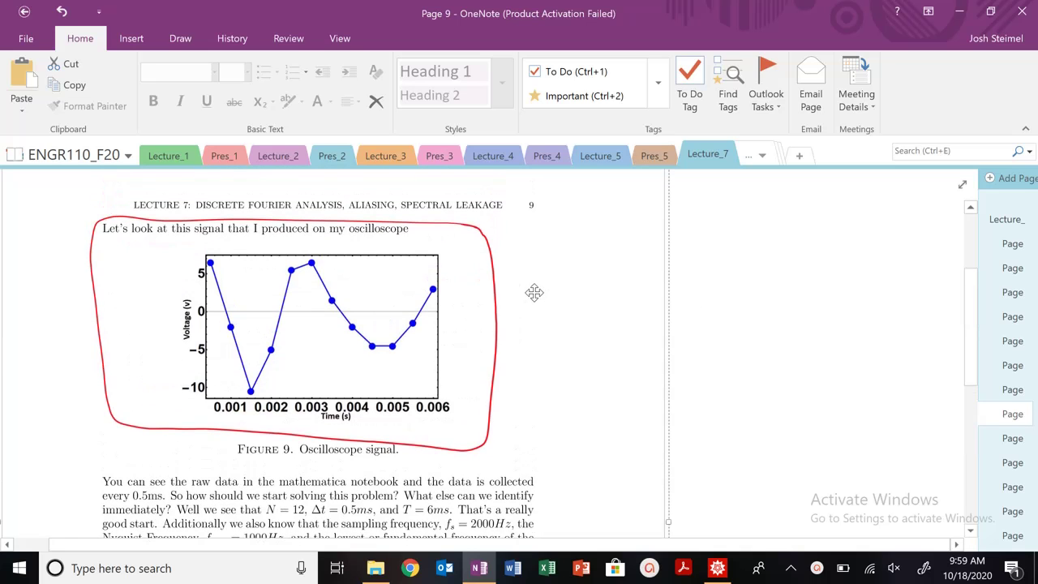
scroll(537, 291, "down", 5)
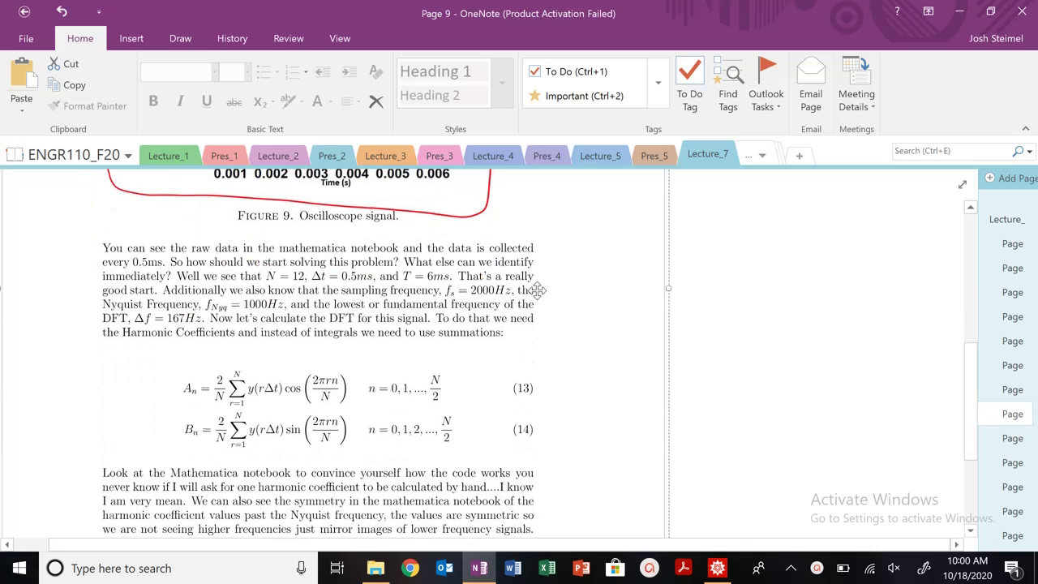
mouse_move(318, 276)
left_mouse_down()
mouse_move(280, 265)
mouse_move(265, 273)
mouse_move(421, 285)
mouse_move(461, 272)
mouse_move(309, 264)
mouse_move(370, 289)
mouse_move(451, 283)
left_mouse_up()
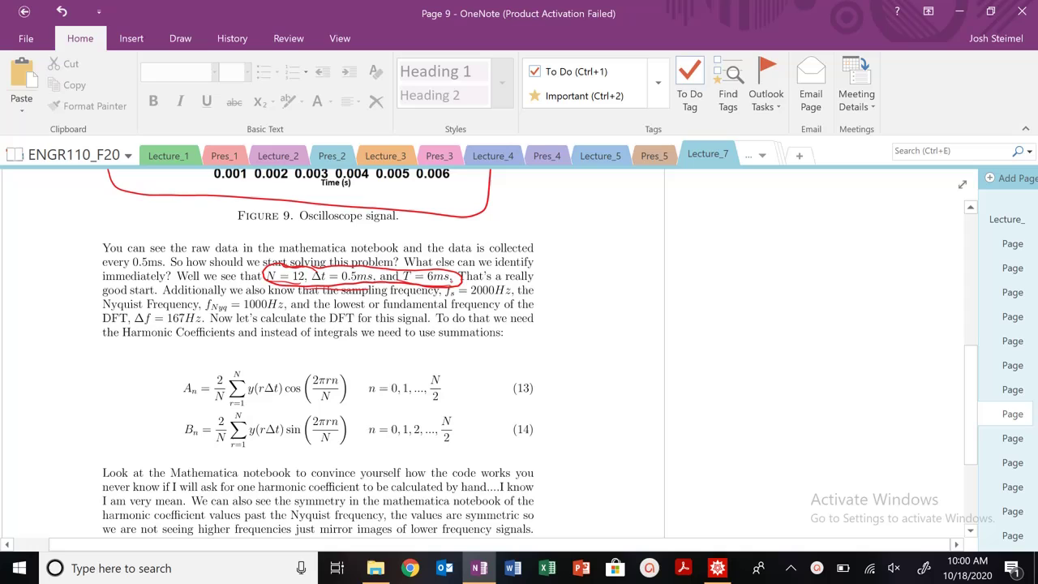
mouse_move(501, 277)
left_mouse_down()
mouse_move(438, 285)
mouse_move(519, 279)
left_mouse_up()
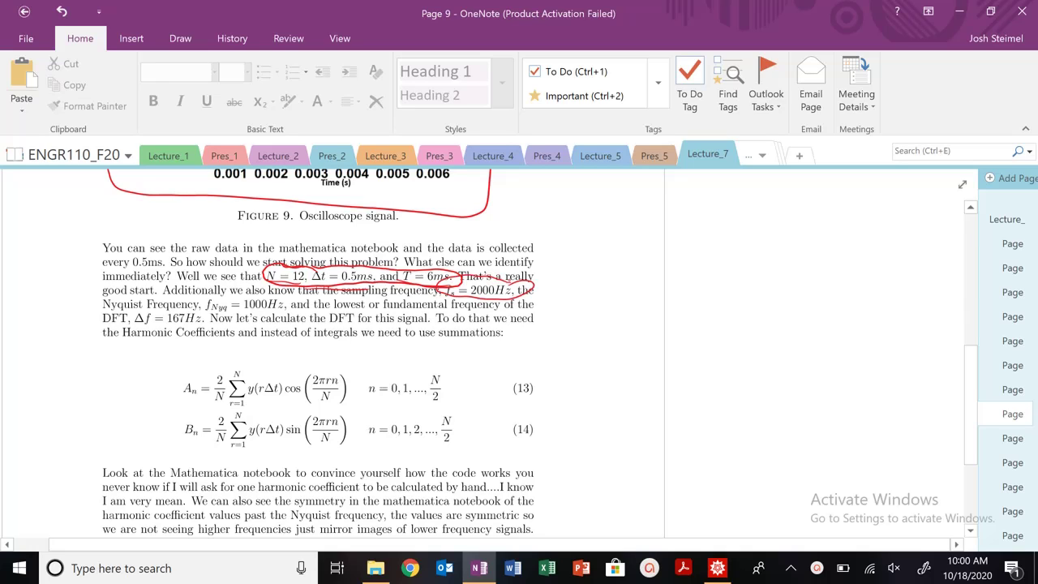
Step: Handwrite fs = 1/Δt in red beside the text
mouse_move(605, 213)
left_mouse_down()
mouse_move(591, 263)
mouse_move(610, 263)
left_mouse_up()
mouse_move(616, 248)
left_mouse_down()
mouse_move(608, 286)
mouse_move(649, 259)
left_mouse_up()
left_click_drag(681, 209, 681, 249)
mouse_move(661, 258)
left_mouse_down()
mouse_move(701, 259)
mouse_move(658, 297)
mouse_move(689, 281)
left_mouse_up()
mouse_move(714, 264)
left_mouse_down()
mouse_move(706, 299)
mouse_move(735, 279)
mouse_move(734, 297)
mouse_move(740, 280)
left_mouse_up()
Step: Write T = NΔt = N/fs below the fs formula
left_click_drag(578, 326, 578, 376)
mouse_move(552, 331)
left_mouse_down()
mouse_move(577, 375)
mouse_move(613, 352)
left_mouse_up()
mouse_move(593, 370)
left_mouse_down()
mouse_move(653, 370)
mouse_move(662, 342)
mouse_move(675, 366)
mouse_move(704, 363)
left_mouse_up()
mouse_move(711, 344)
left_mouse_down()
mouse_move(721, 367)
mouse_move(733, 347)
left_mouse_up()
mouse_move(738, 362)
left_mouse_down()
mouse_move(759, 366)
mouse_move(795, 334)
mouse_move(779, 369)
mouse_move(814, 365)
mouse_move(777, 404)
mouse_move(789, 391)
mouse_move(795, 415)
left_mouse_up()
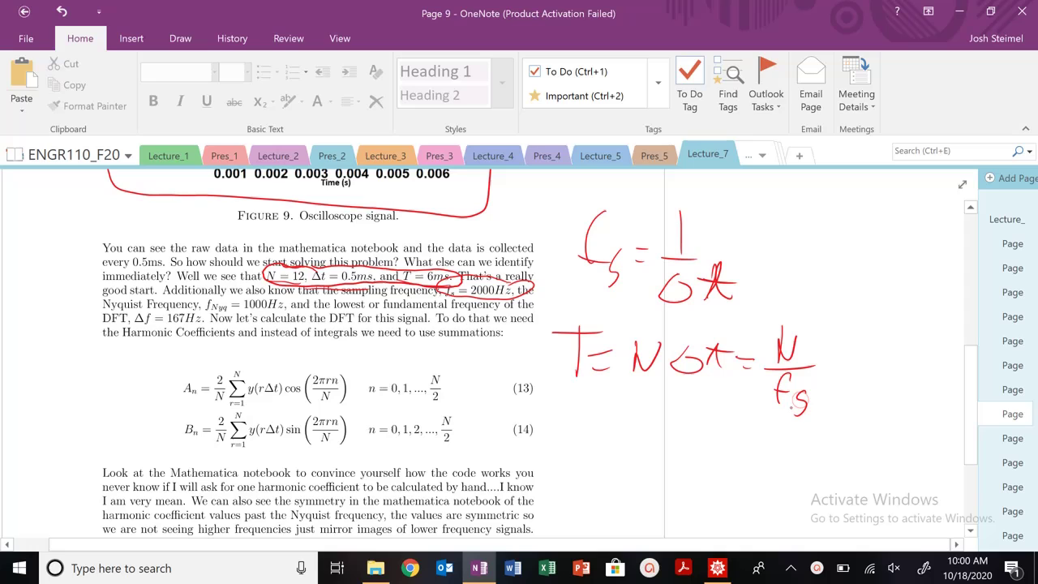
left_click_drag(772, 199, 758, 242)
Step: Write fNyq = fs/2 at the top right
mouse_move(778, 222)
left_mouse_down()
mouse_move(778, 243)
mouse_move(798, 224)
mouse_move(806, 253)
mouse_move(827, 253)
left_mouse_up()
mouse_move(834, 223)
left_mouse_down()
mouse_move(809, 232)
mouse_move(849, 226)
left_mouse_up()
mouse_move(888, 191)
left_mouse_down()
mouse_move(871, 201)
mouse_move(863, 230)
left_mouse_up()
left_click_drag(892, 211, 891, 279)
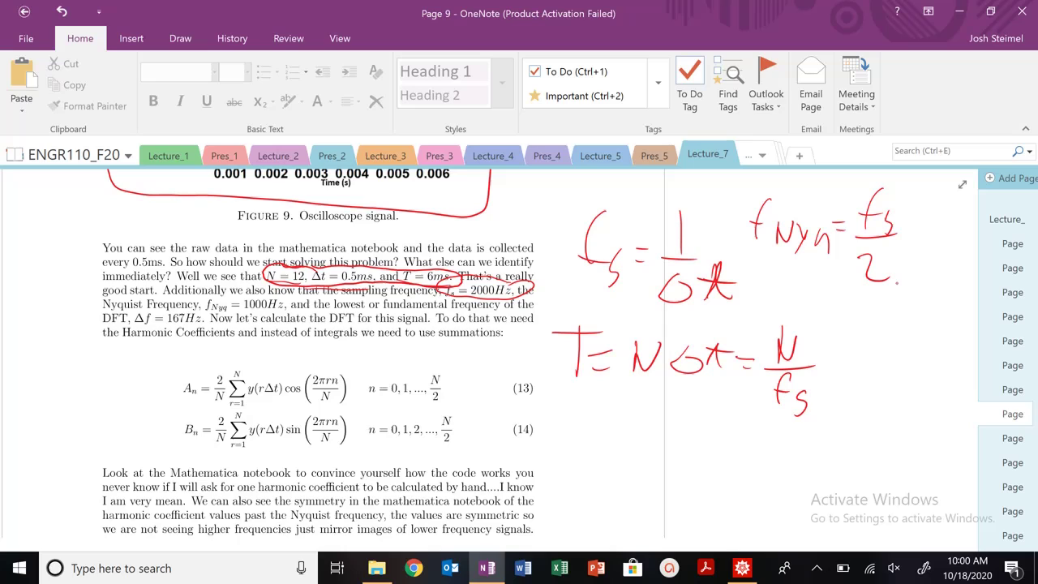
Step: Write Δf = 1/(NΔt) below the period formula
mouse_move(615, 417)
left_mouse_down()
mouse_move(615, 448)
mouse_move(615, 436)
left_mouse_up()
mouse_move(641, 412)
left_mouse_down()
mouse_move(629, 458)
mouse_move(643, 435)
left_mouse_up()
left_click_drag(650, 435, 675, 431)
left_click_drag(715, 399, 715, 438)
left_click_drag(698, 441, 735, 440)
mouse_move(709, 475)
left_mouse_down()
mouse_move(722, 454)
mouse_move(745, 474)
left_mouse_up()
mouse_move(748, 451)
left_mouse_down()
mouse_move(750, 475)
mouse_move(772, 456)
left_mouse_up()
left_click_drag(764, 437, 787, 443)
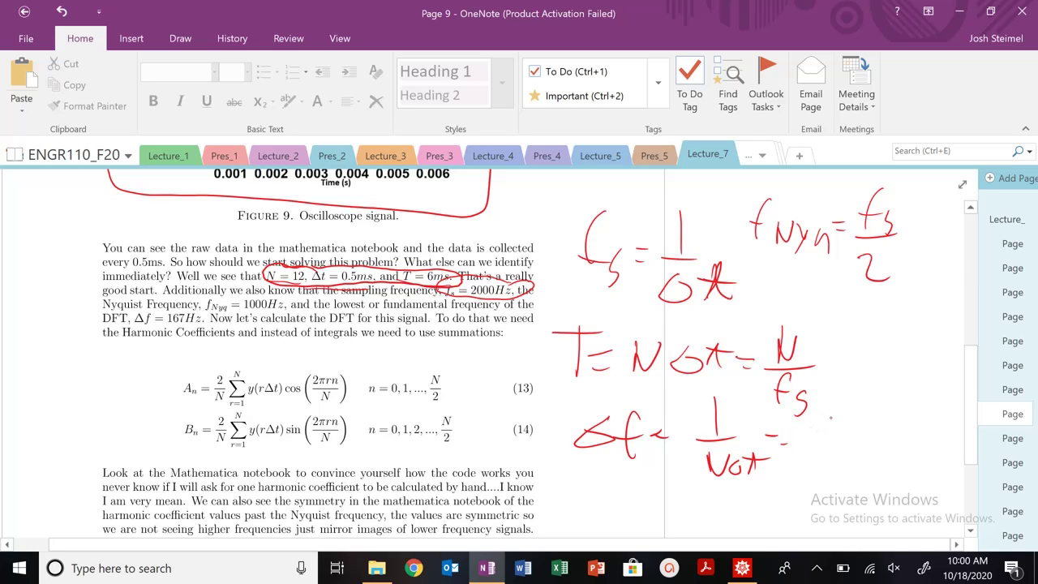
Step: Extend the Δf relation with = fs/N = 2fNyq/N
left_click_drag(835, 411, 826, 438)
mouse_move(818, 425)
left_mouse_down()
mouse_move(846, 417)
mouse_move(854, 445)
left_mouse_up()
mouse_move(824, 481)
left_mouse_down()
mouse_move(848, 458)
mouse_move(825, 478)
mouse_move(865, 439)
left_mouse_up()
left_click_drag(856, 446, 866, 444)
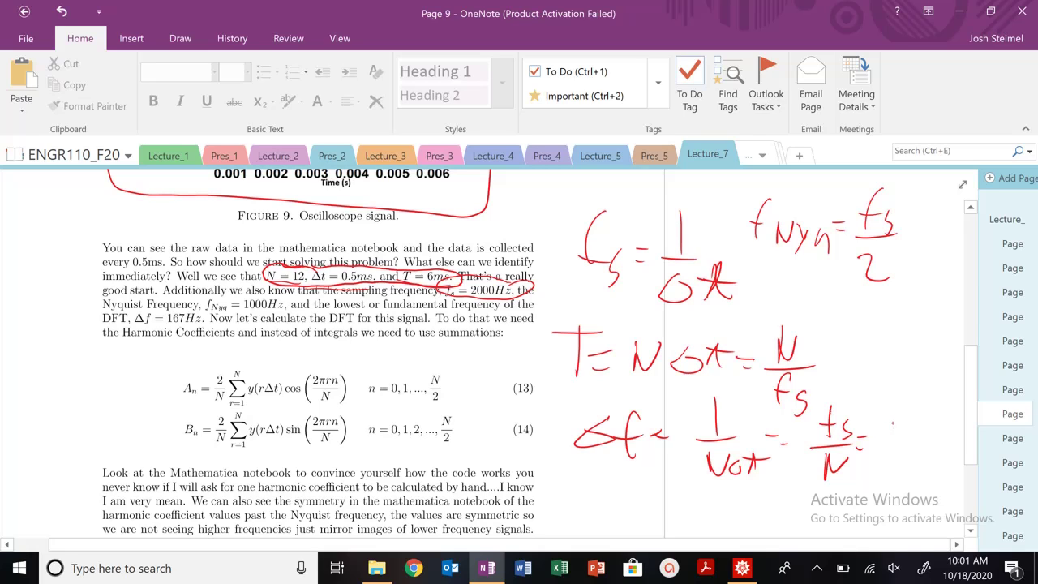
mouse_move(874, 409)
left_mouse_down()
mouse_move(898, 434)
mouse_move(913, 421)
left_mouse_up()
mouse_move(919, 428)
left_mouse_down()
mouse_move(931, 414)
mouse_move(940, 445)
left_mouse_up()
mouse_move(949, 428)
left_mouse_down()
mouse_move(943, 441)
mouse_move(954, 454)
left_mouse_up()
mouse_move(894, 446)
left_mouse_down()
mouse_move(946, 443)
mouse_move(926, 454)
left_mouse_up()
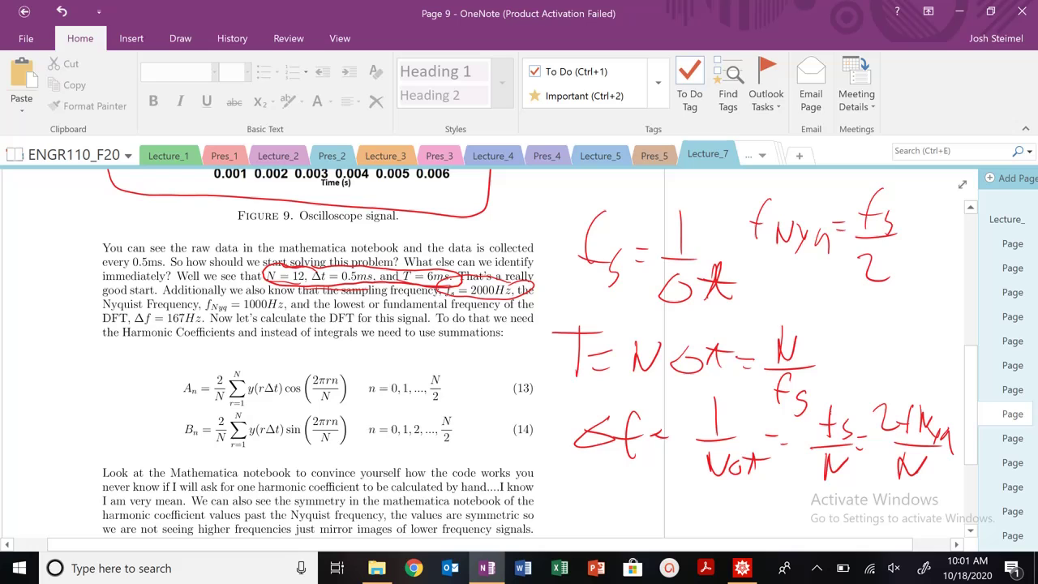
Step: Below the Δf relation, write fNyq = N/2 Δf and box it
scroll(921, 465, "down", 4)
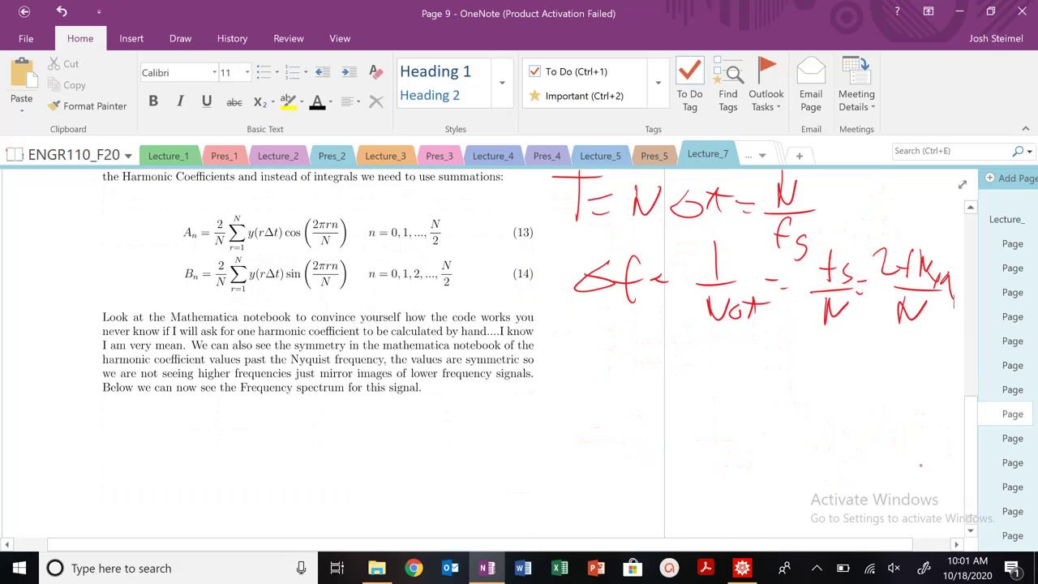
mouse_move(704, 361)
left_mouse_down()
mouse_move(703, 392)
mouse_move(736, 385)
mouse_move(758, 412)
left_mouse_up()
mouse_move(766, 389)
left_mouse_down()
mouse_move(777, 413)
mouse_move(801, 388)
left_mouse_up()
left_click_drag(787, 396, 803, 394)
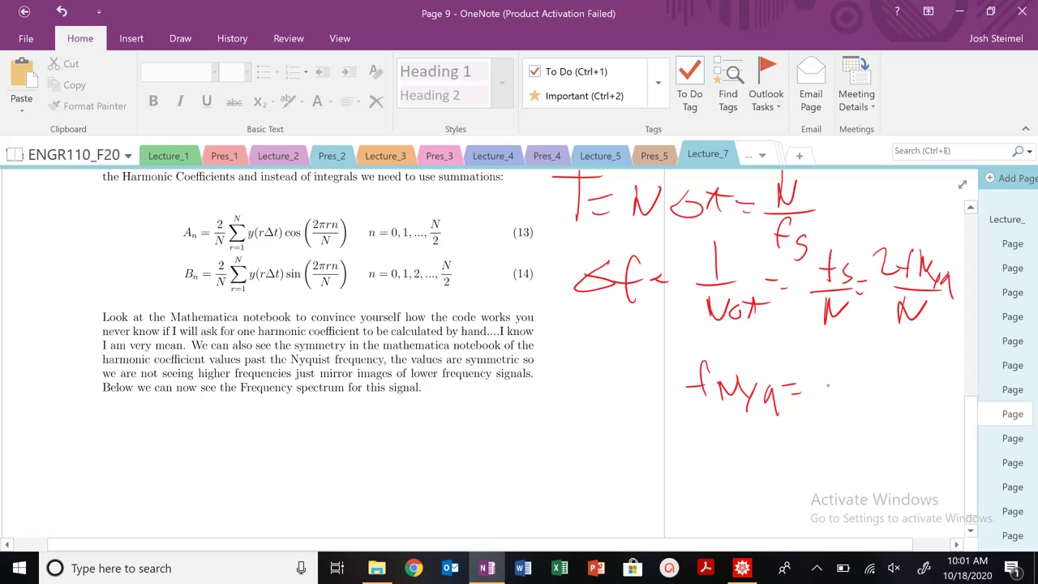
mouse_move(826, 397)
left_mouse_down()
mouse_move(847, 374)
mouse_move(852, 411)
left_mouse_up()
left_click_drag(824, 422, 848, 435)
mouse_move(874, 391)
left_mouse_down()
mouse_move(897, 414)
mouse_move(918, 398)
left_mouse_up()
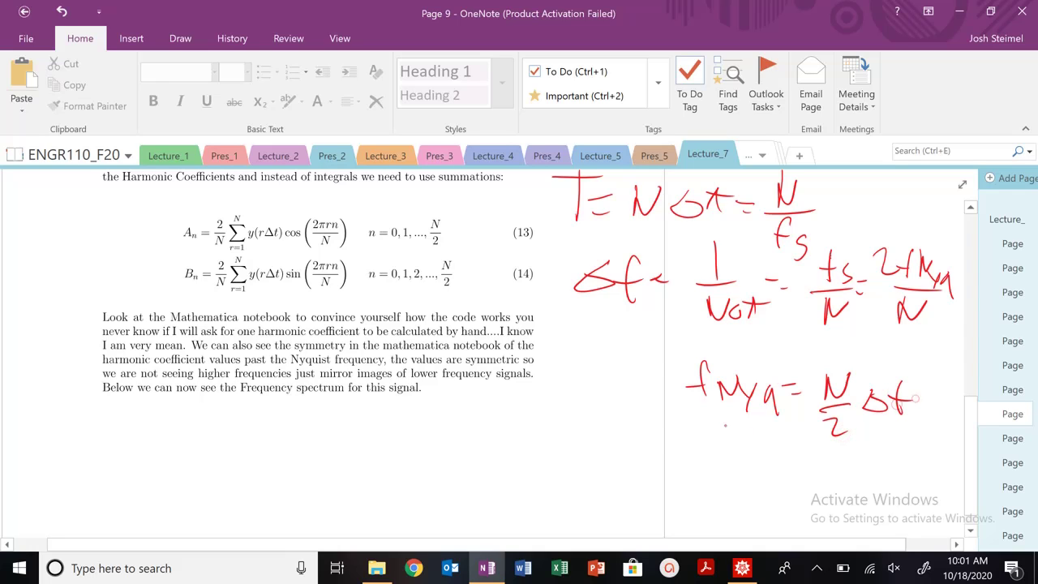
mouse_move(666, 351)
left_mouse_down()
mouse_move(946, 442)
mouse_move(662, 351)
left_mouse_up()
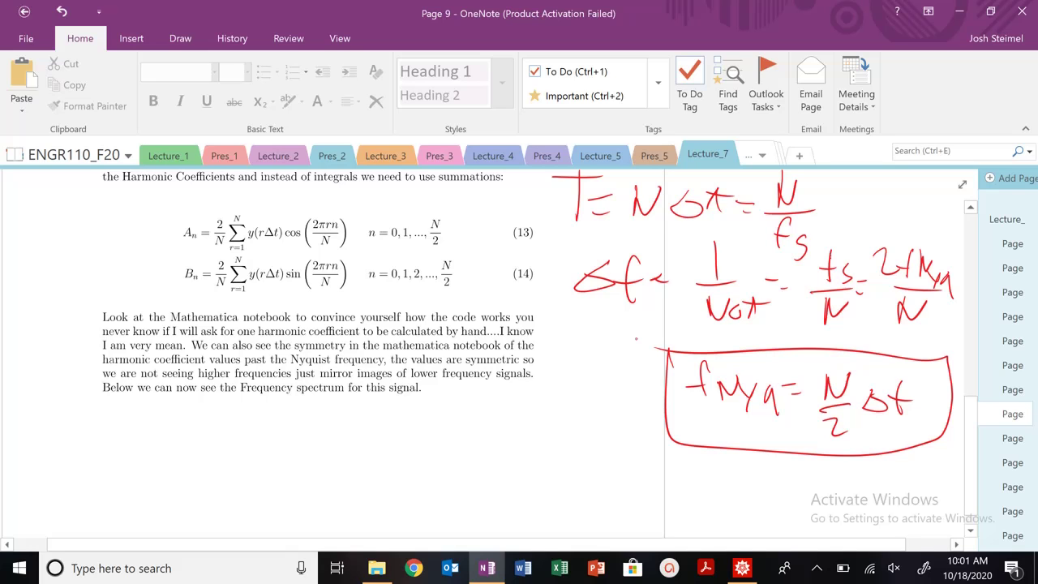
Step: Circle Δf = 167Hz in the paragraph above
scroll(536, 354, "up", 3)
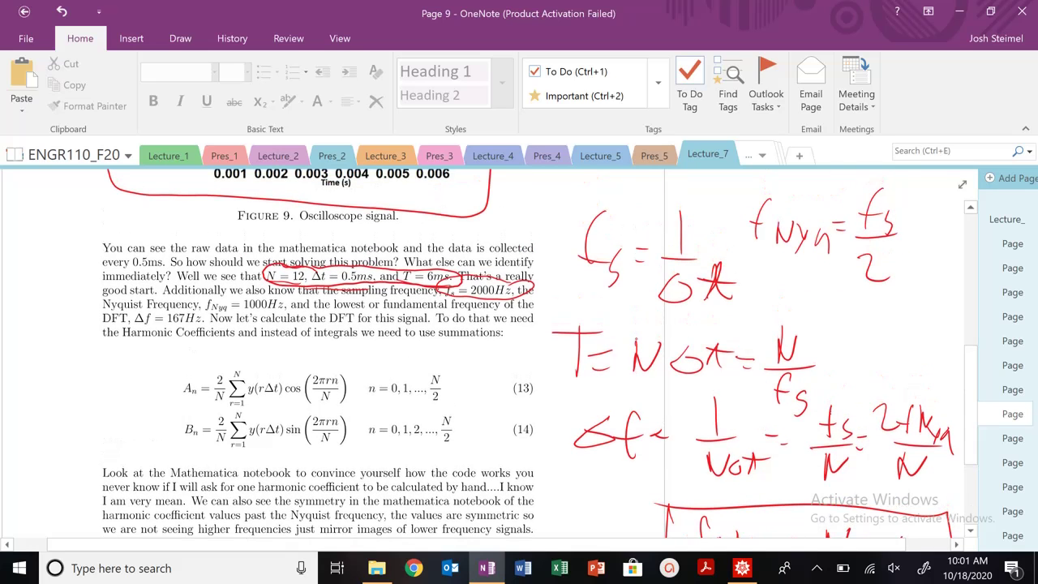
mouse_move(207, 302)
left_mouse_down()
mouse_move(131, 308)
mouse_move(170, 335)
mouse_move(211, 301)
left_mouse_up()
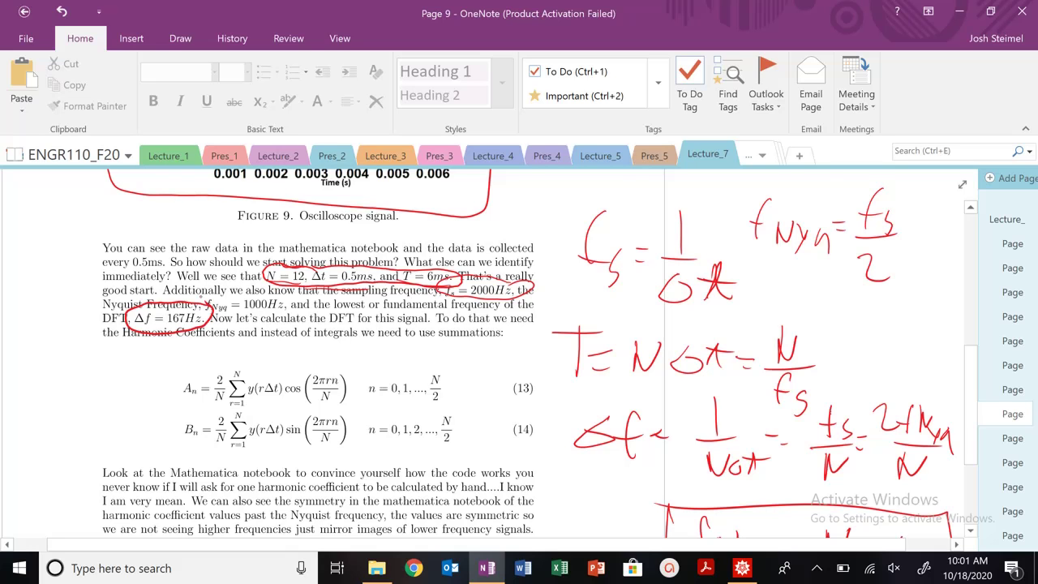
scroll(536, 354, "down", 3)
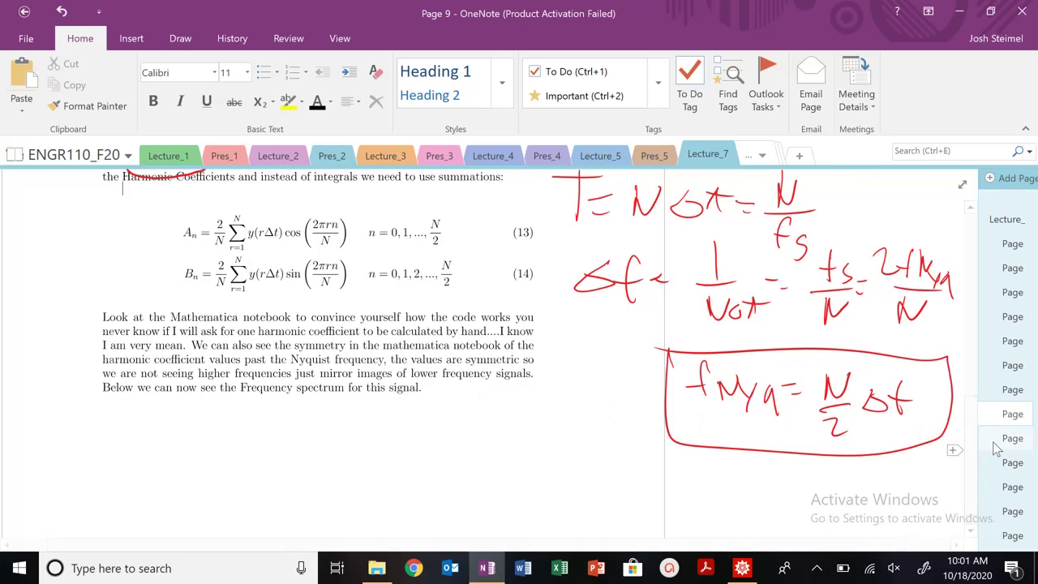
Step: On Page 10, circle the low spectrum points on the frequency axis in red
left_click(1011, 438)
scroll(595, 392, "down", 2)
scroll(595, 392, "up", 1)
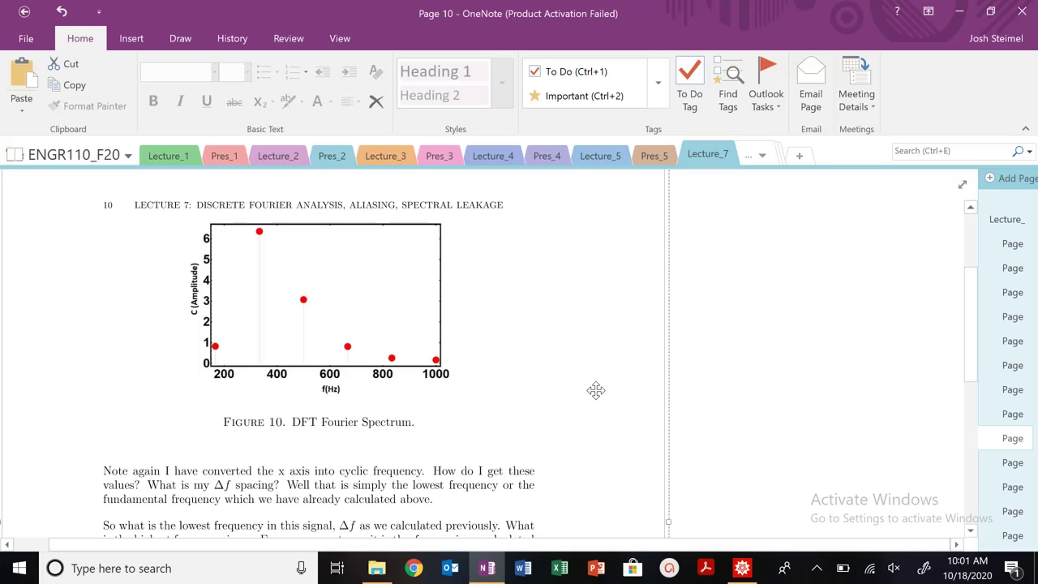
mouse_move(196, 402)
left_mouse_down()
mouse_move(397, 407)
mouse_move(459, 397)
mouse_move(457, 359)
mouse_move(361, 338)
mouse_move(184, 383)
mouse_move(229, 399)
left_mouse_up()
mouse_move(208, 360)
left_mouse_down()
mouse_move(161, 402)
mouse_move(179, 424)
mouse_move(186, 415)
left_mouse_up()
Step: Label the spectrum points Δf, 2Δf, 3Δf and 4Δf
mouse_move(264, 362)
left_mouse_down()
mouse_move(265, 416)
mouse_move(267, 402)
left_mouse_up()
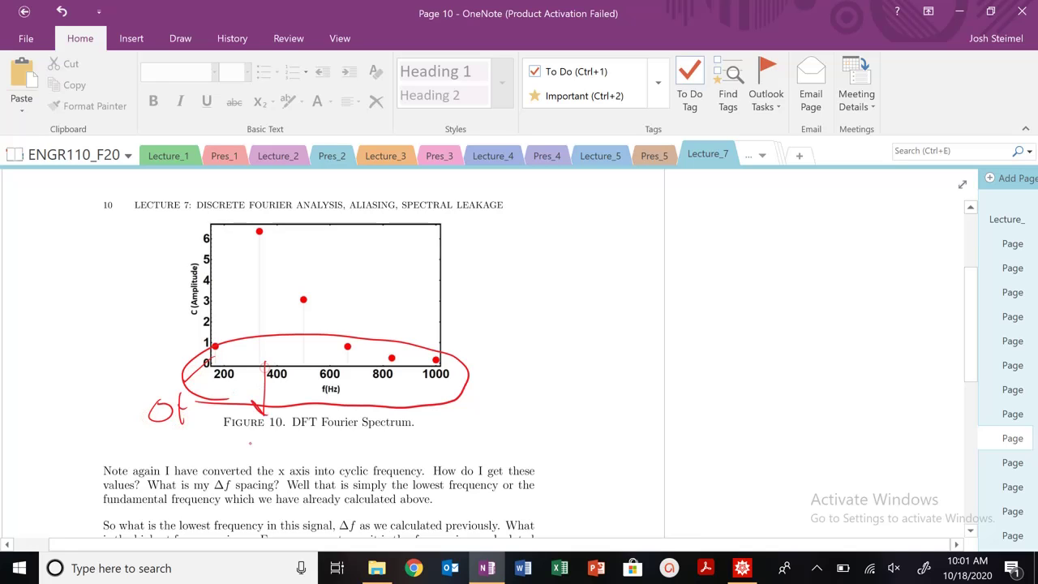
left_click_drag(249, 440, 261, 459)
left_click_drag(276, 443, 294, 459)
left_click_drag(289, 449, 308, 447)
left_click_drag(299, 363, 339, 419)
mouse_move(344, 427)
left_mouse_down()
mouse_move(357, 443)
mouse_move(347, 459)
left_mouse_up()
mouse_move(374, 436)
left_mouse_down()
mouse_move(391, 456)
mouse_move(405, 443)
left_mouse_up()
mouse_move(341, 358)
left_mouse_down()
mouse_move(467, 442)
mouse_move(466, 461)
mouse_move(496, 459)
left_mouse_up()
mouse_move(512, 425)
left_mouse_down()
mouse_move(506, 463)
mouse_move(518, 445)
left_mouse_up()
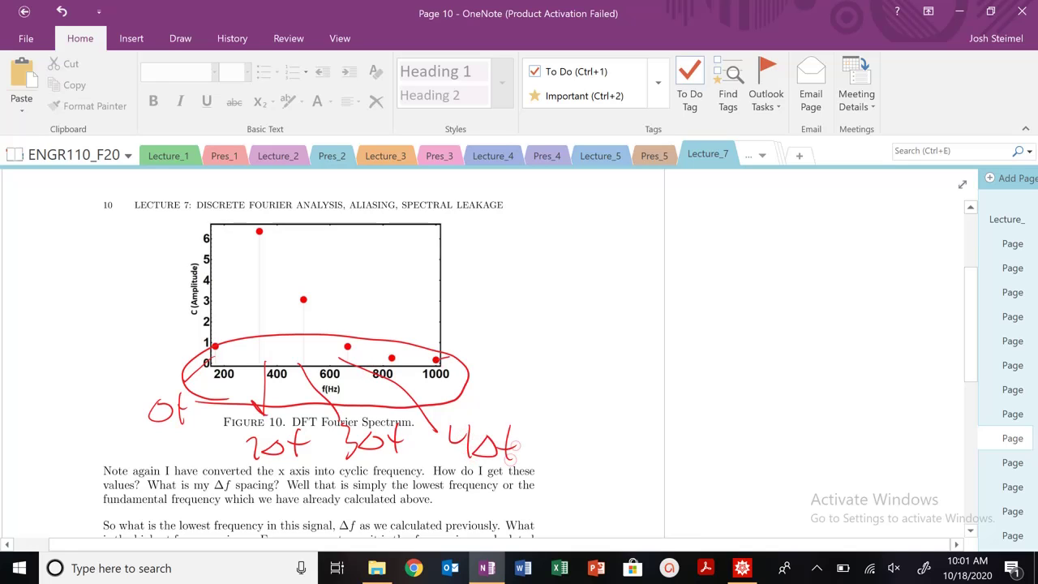
Step: Draw an arrow from the circled points and label the last point N/2 Δf
left_click_drag(451, 360, 503, 354)
left_click_drag(493, 349, 498, 367)
left_click_drag(532, 331, 559, 323)
mouse_move(518, 383)
left_mouse_down()
mouse_move(573, 373)
mouse_move(550, 417)
mouse_move(581, 413)
left_mouse_up()
mouse_move(581, 373)
left_mouse_down()
mouse_move(615, 353)
mouse_move(636, 386)
left_mouse_up()
left_click_drag(635, 369, 654, 365)
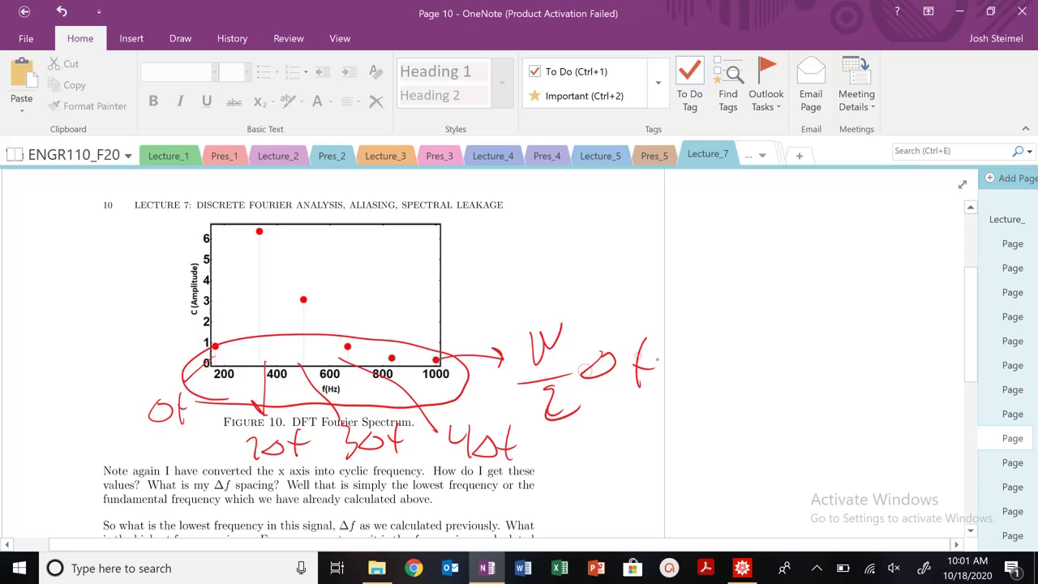
Step: Write NΔf at the top right, then cross it out
mouse_move(551, 252)
left_mouse_down()
mouse_move(570, 214)
mouse_move(607, 237)
left_mouse_up()
left_click_drag(618, 212, 614, 246)
left_click_drag(605, 237, 640, 223)
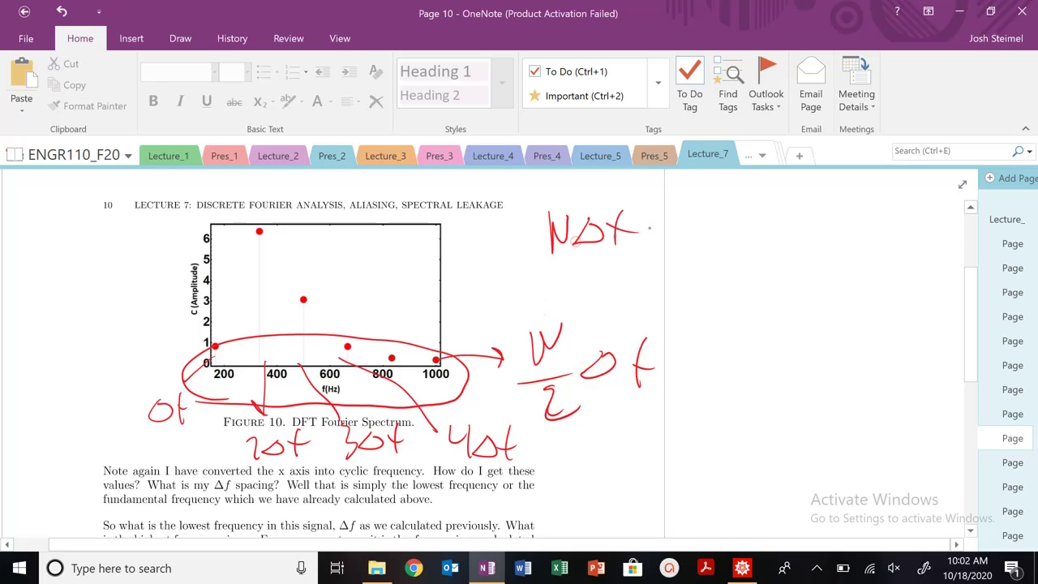
left_click_drag(532, 212, 649, 253)
left_click_drag(542, 274, 637, 219)
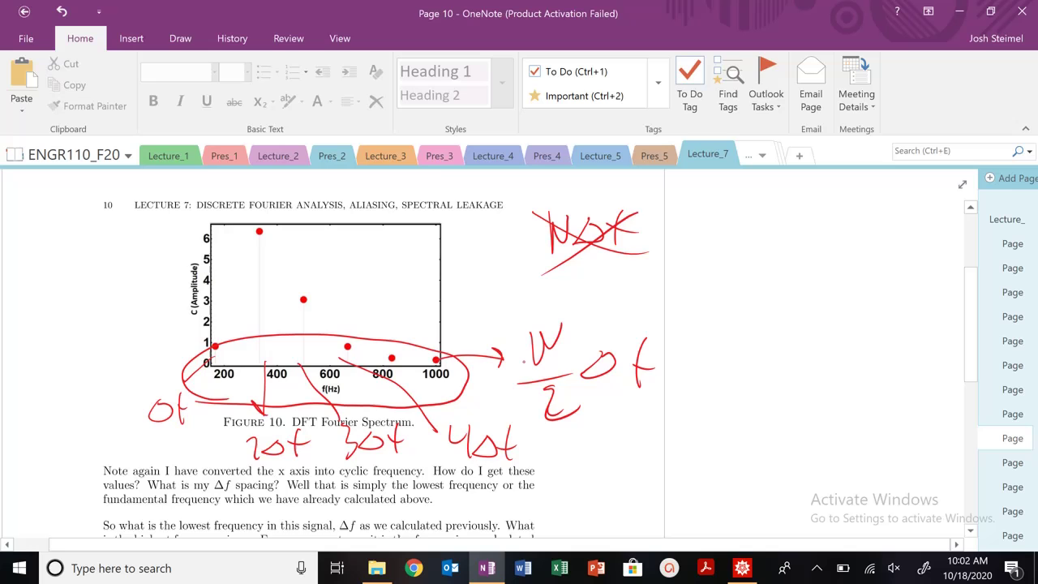
scroll(523, 362, "down", 2)
Step: Underline the dominant-frequency question, 'lowest frequency in this signal' and the fNyq phrase
scroll(523, 362, "down", 4)
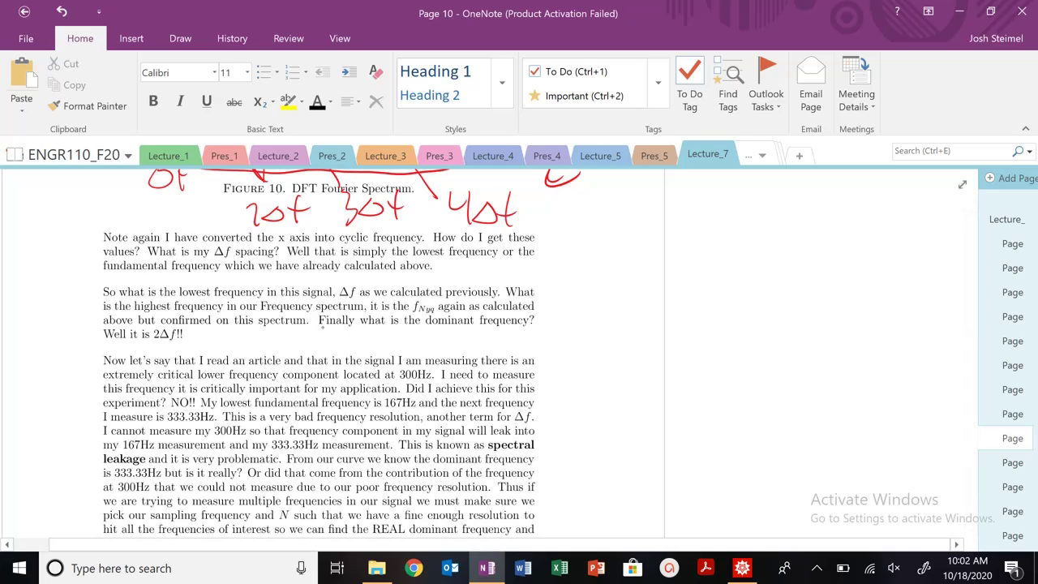
left_click_drag(318, 328, 570, 344)
left_click_drag(180, 298, 326, 302)
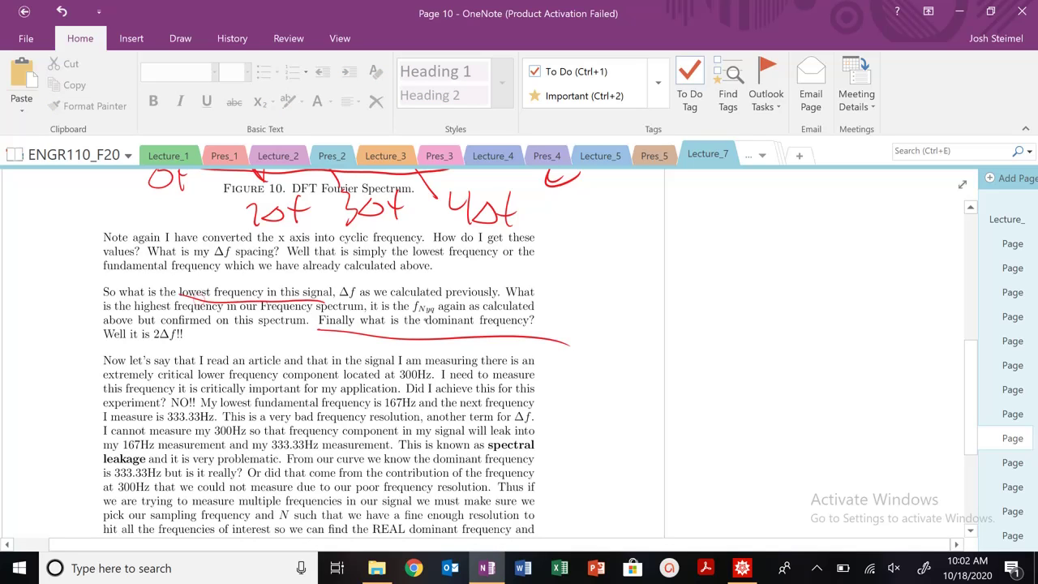
left_click_drag(399, 315, 479, 320)
Step: Extend the N/2 Δf label to read N/2 Δf = fNyq
scroll(332, 357, "up", 2)
left_click_drag(667, 211, 698, 216)
mouse_move(740, 193)
left_mouse_down()
mouse_move(735, 225)
mouse_move(745, 211)
mouse_move(780, 212)
mouse_move(785, 240)
mouse_move(806, 248)
left_mouse_up()
scroll(807, 250, "down", 2)
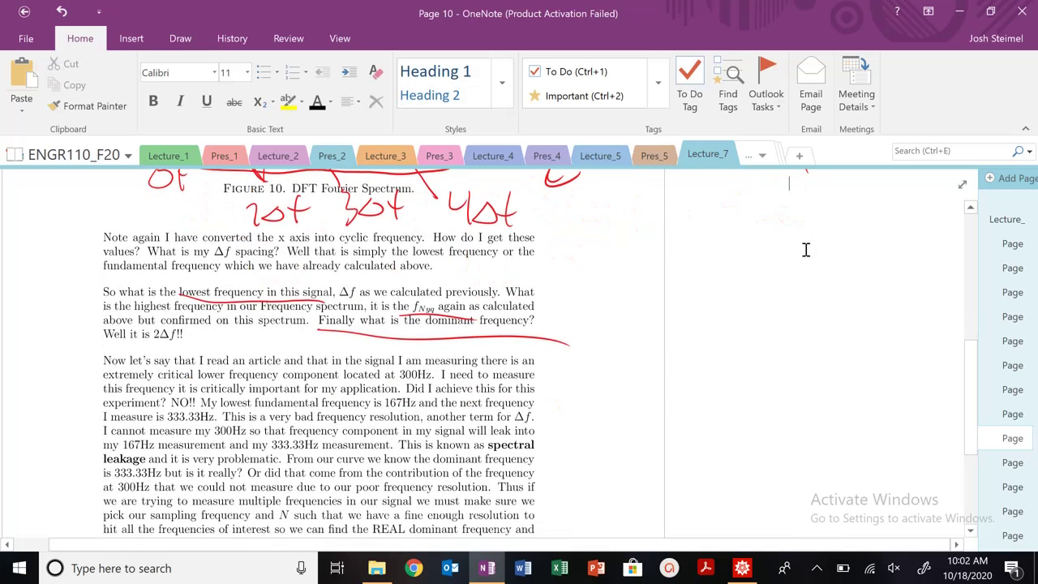
scroll(807, 250, "up", 6)
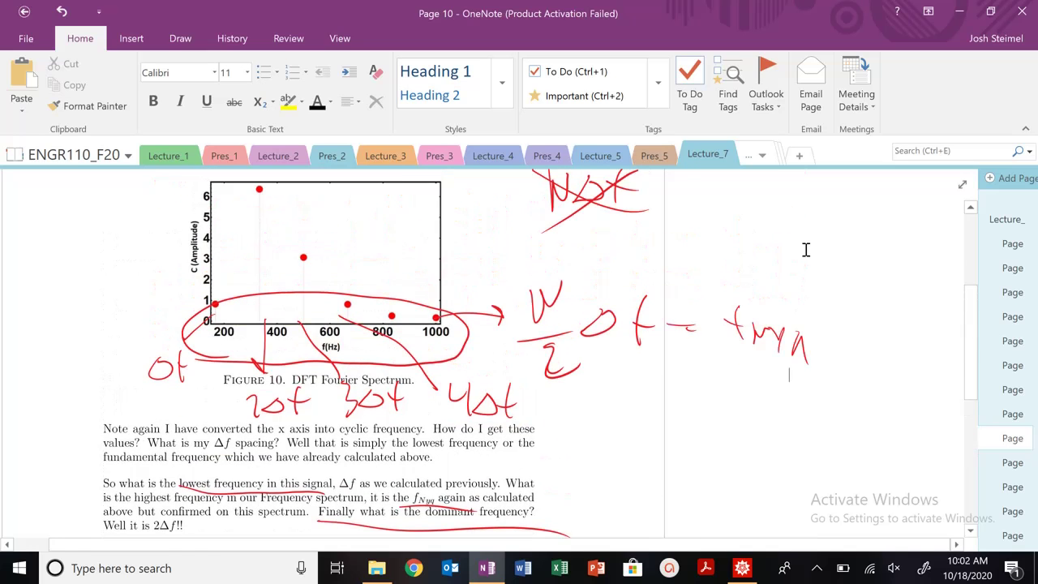
Step: Underline the 300Hz paragraph's opening and 'extremely critical lower frequency', and circle 300Hz
left_click(1018, 415)
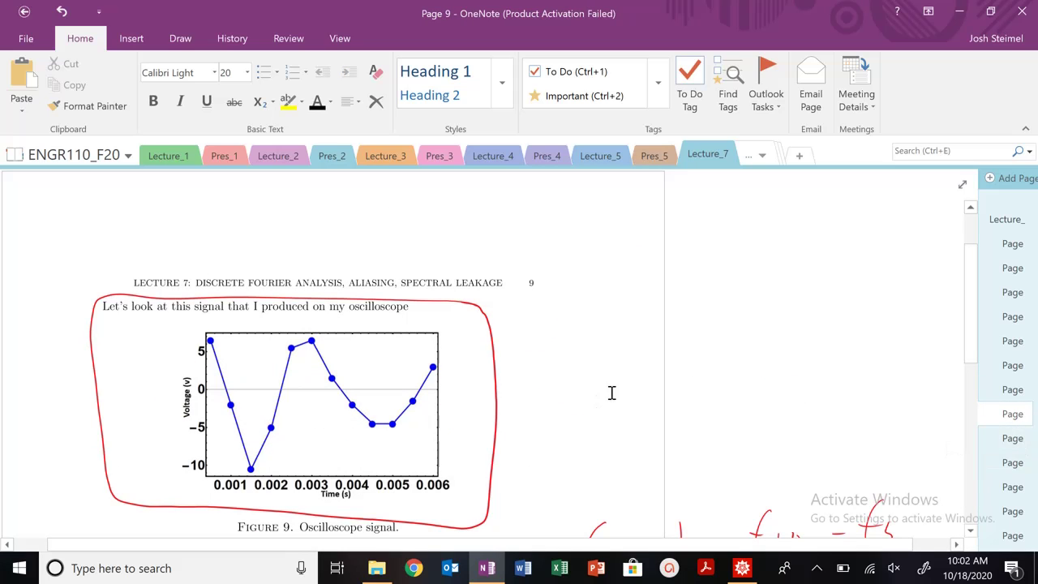
scroll(651, 359, "down", 4)
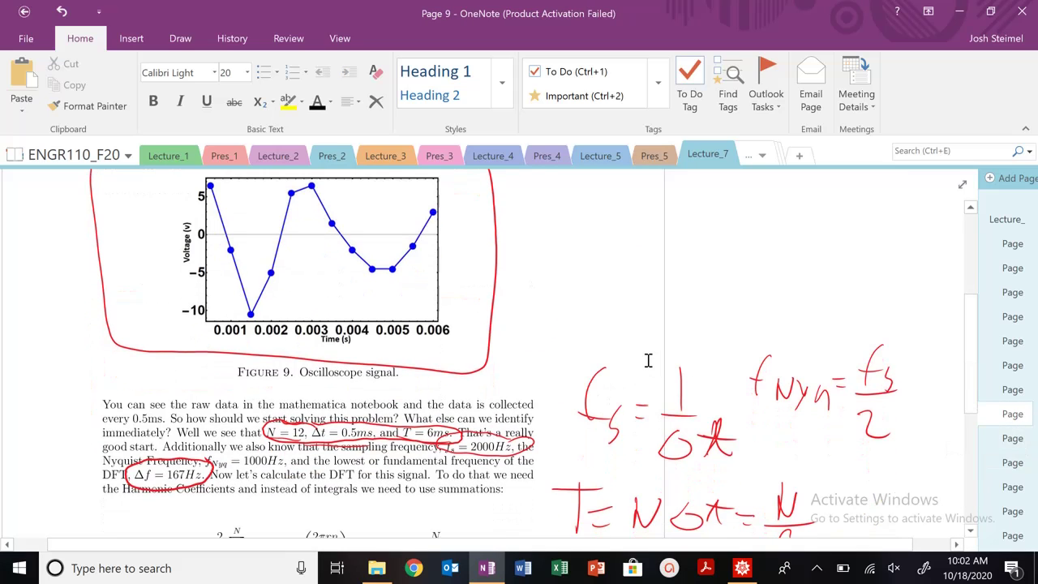
left_click(1009, 439)
scroll(695, 357, "down", 5)
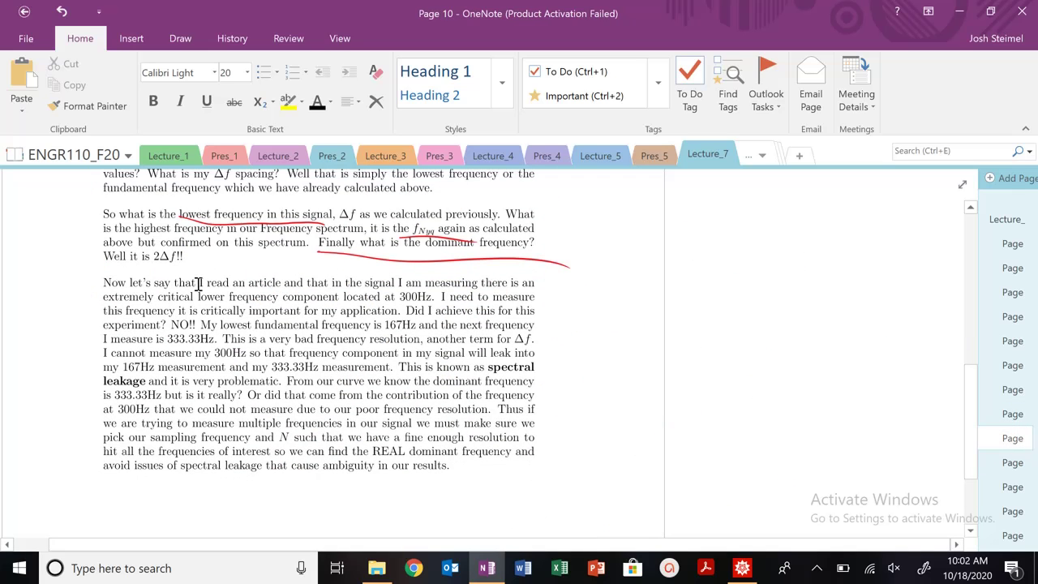
left_click_drag(122, 288, 289, 289)
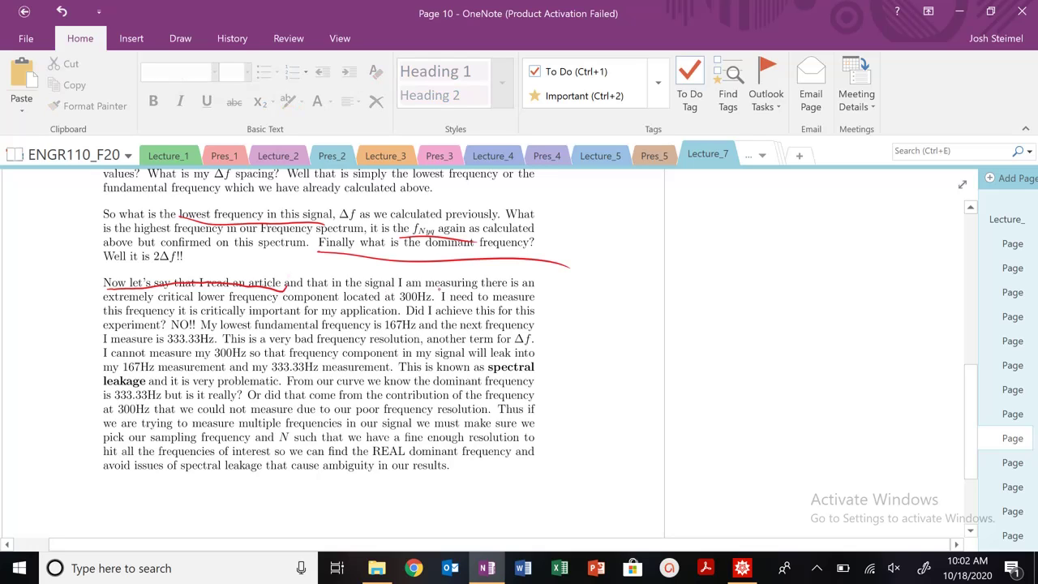
left_click_drag(104, 307, 277, 301)
mouse_move(427, 286)
left_mouse_down()
mouse_move(391, 287)
mouse_move(445, 289)
left_mouse_up()
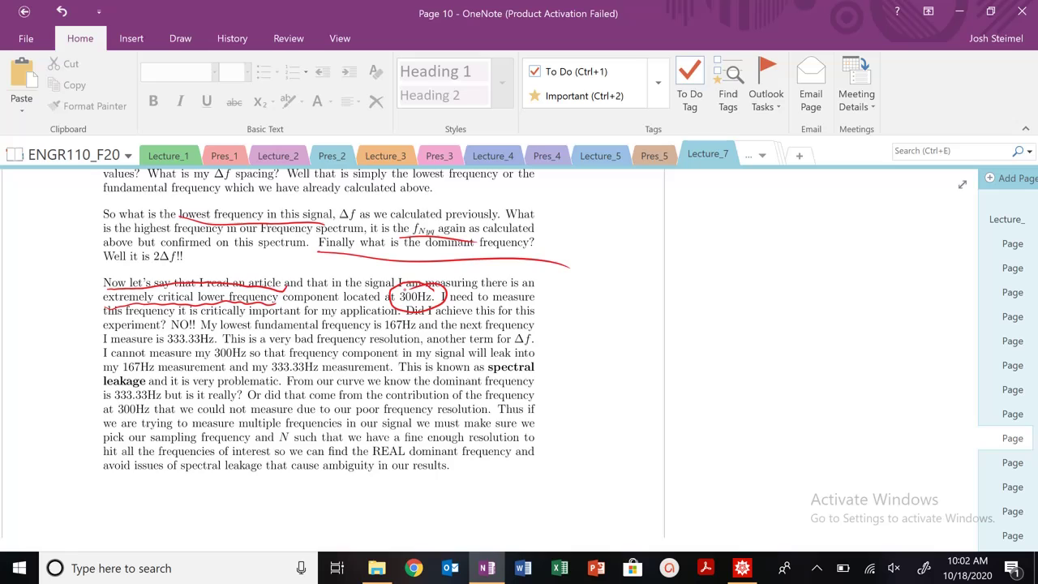
scroll(410, 313, "up", 5)
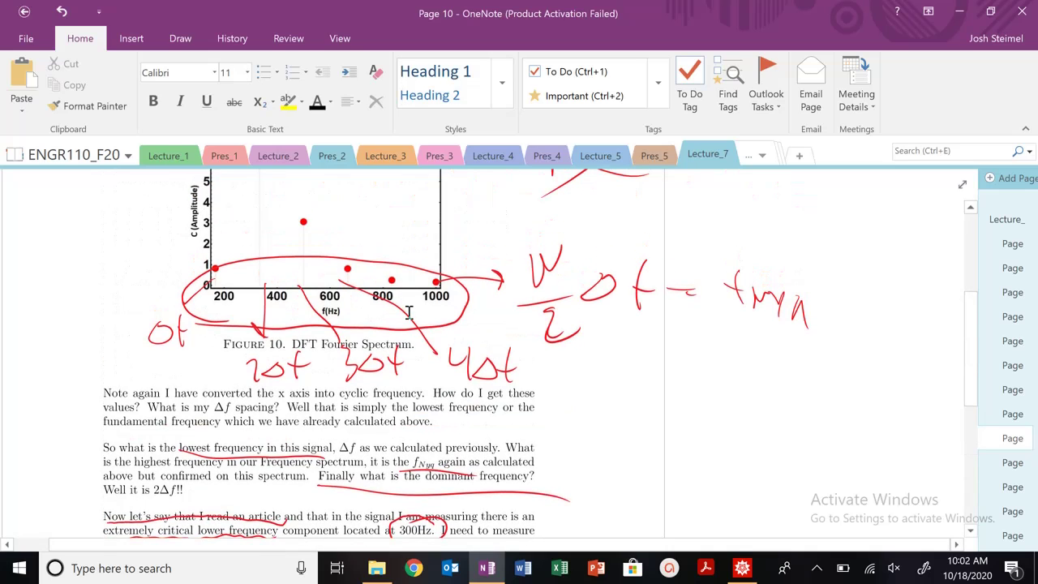
Step: Handwrite 167Hz below Δf under the spectrum figure
mouse_move(88, 350)
left_mouse_down()
mouse_move(87, 384)
mouse_move(104, 376)
mouse_move(154, 386)
left_mouse_up()
mouse_move(170, 362)
left_mouse_down()
mouse_move(168, 387)
mouse_move(171, 376)
left_mouse_up()
mouse_move(175, 374)
left_mouse_down()
mouse_move(186, 394)
mouse_move(200, 389)
left_mouse_up()
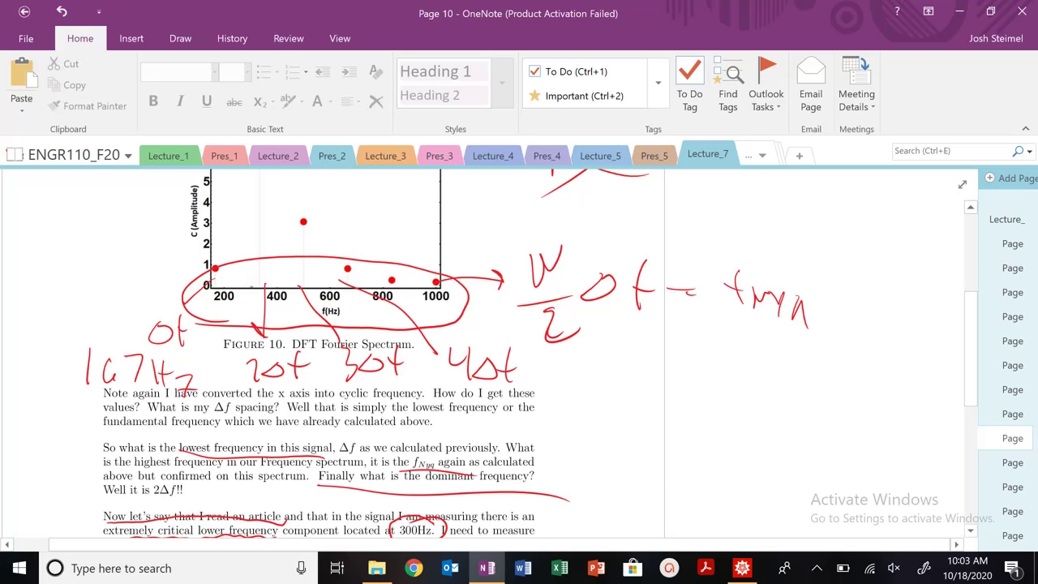
Step: Draw an arrow from the 200–400 Hz gap to a 300Hz label, then underline 'Note again I have'
mouse_move(240, 276)
left_mouse_down()
mouse_move(241, 287)
mouse_move(247, 278)
mouse_move(149, 250)
left_mouse_up()
left_click_drag(70, 235, 76, 254)
left_click(71, 267)
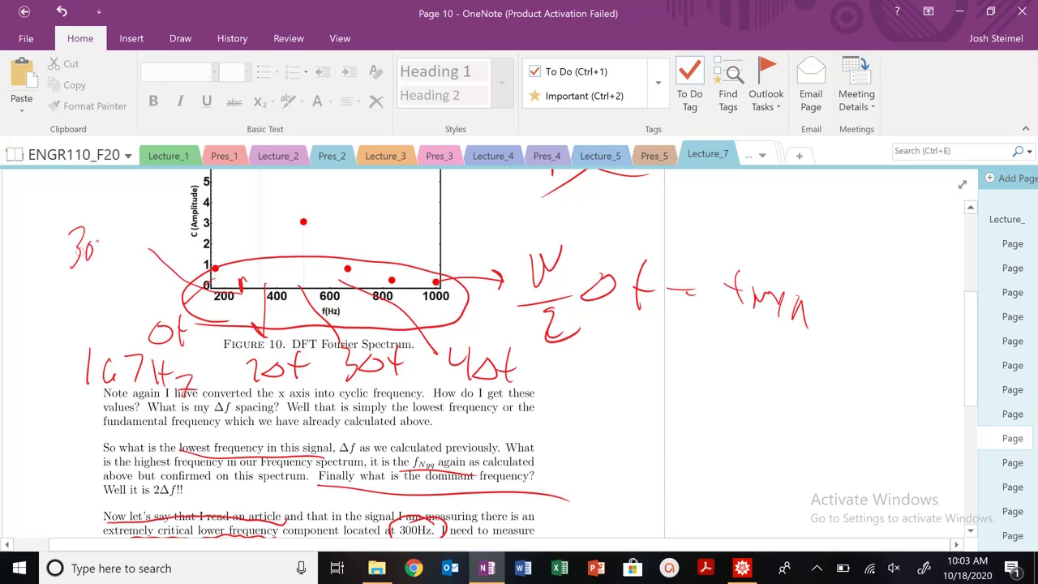
left_click_drag(99, 241, 114, 263)
mouse_move(113, 249)
left_mouse_down()
mouse_move(130, 247)
mouse_move(128, 264)
left_mouse_up()
left_click_drag(130, 243, 146, 253)
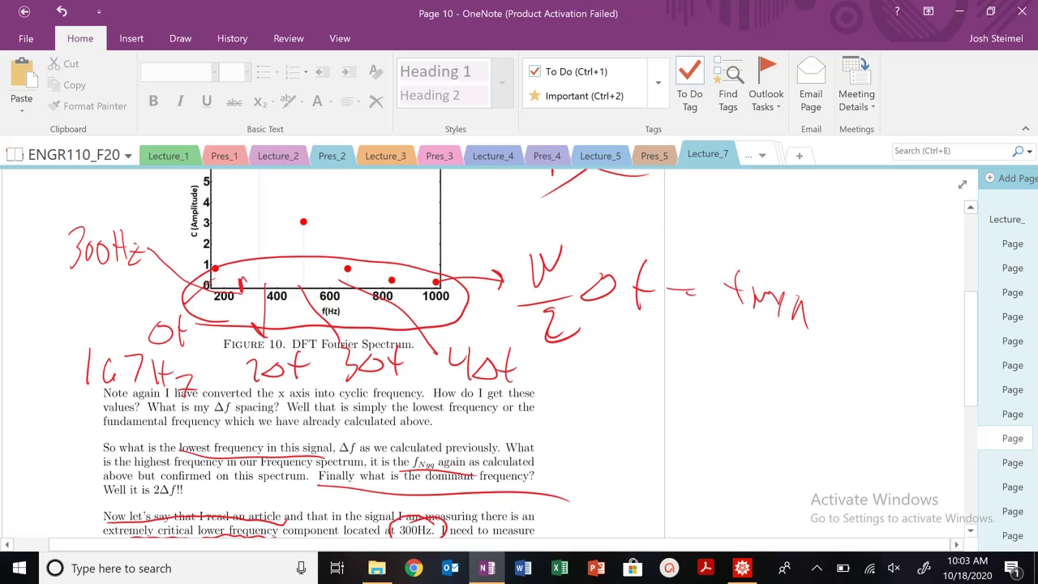
scroll(337, 357, "down", 2)
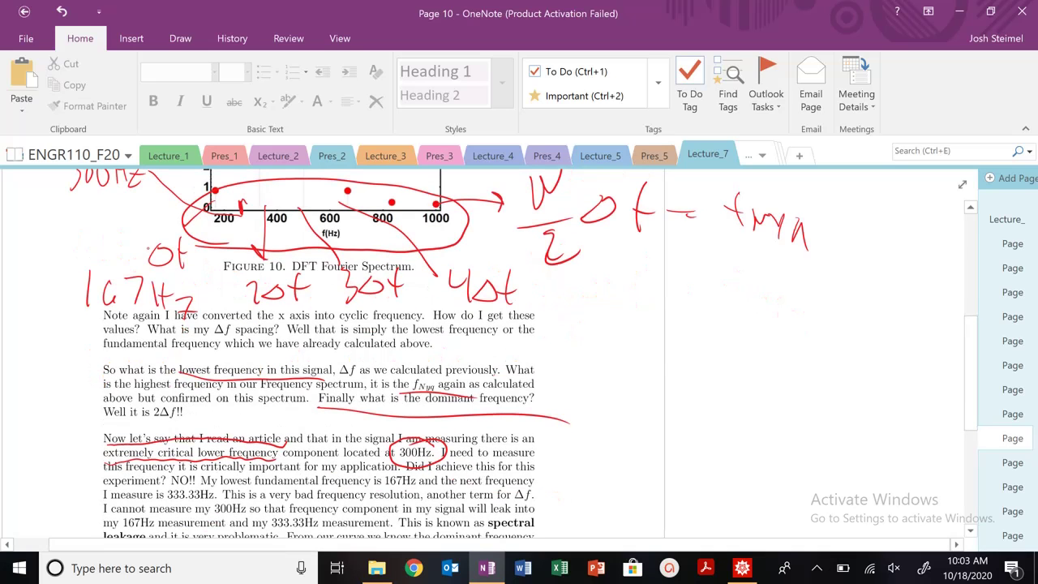
left_click_drag(73, 320, 196, 315)
Step: Evaluate 167 * 2 = 334 in a Mathematica cell, then minimize Mathematica
left_click(740, 568)
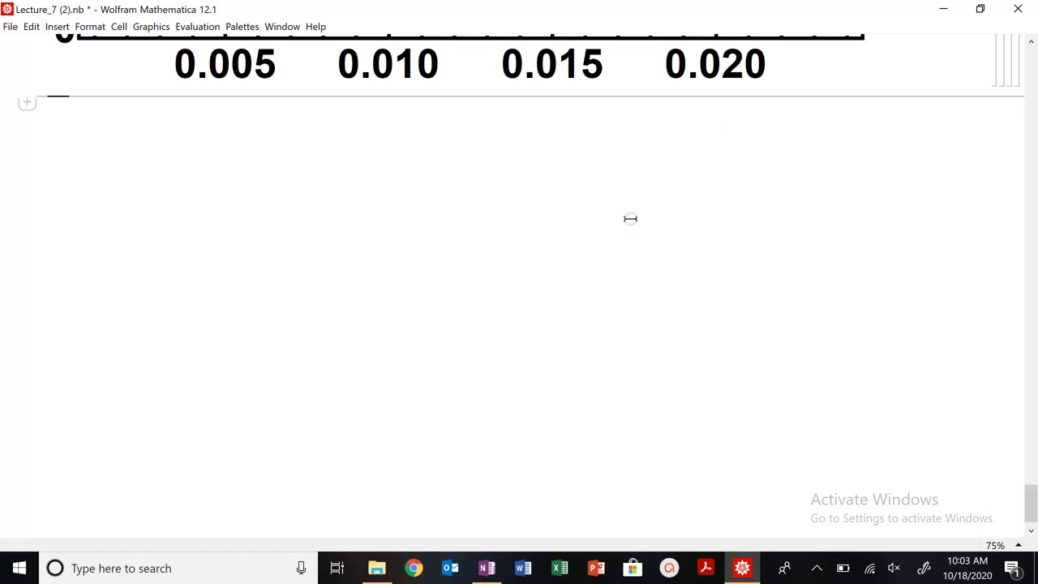
type("16+2")
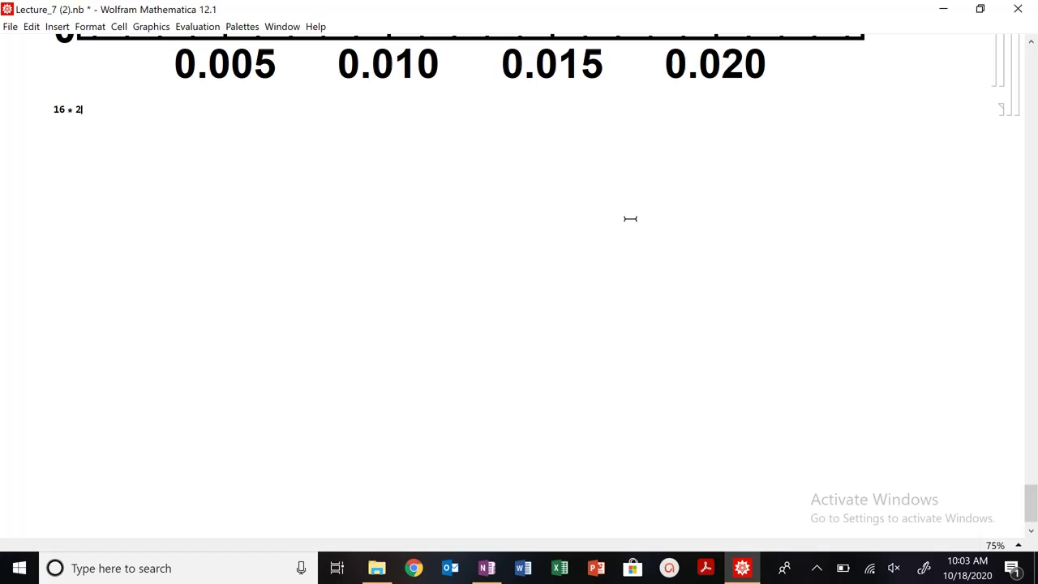
key("BackSpace")
key("BackSpace")
type("7 * 2")
key("shift+Return")
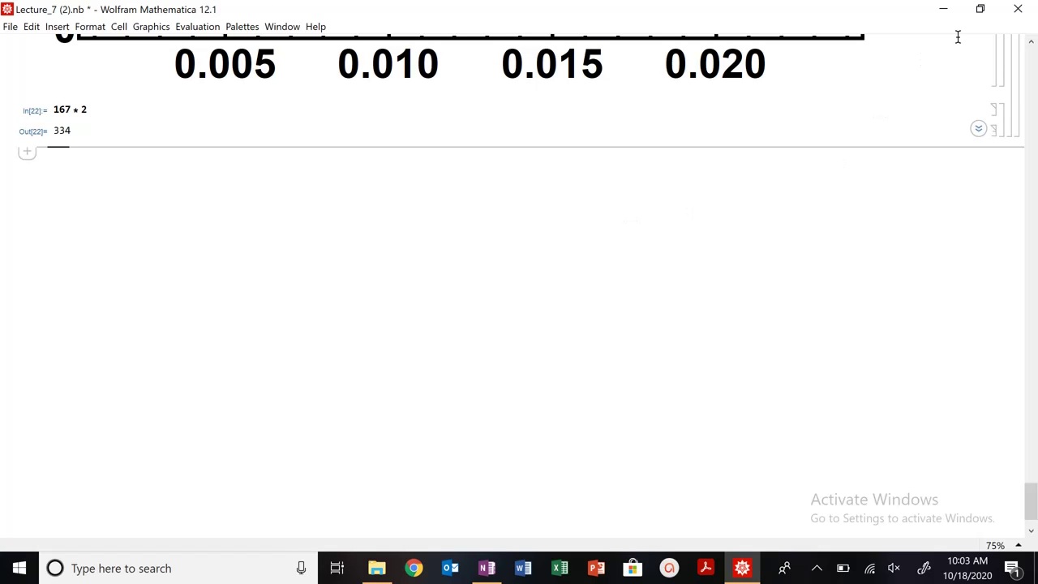
left_click(933, 10)
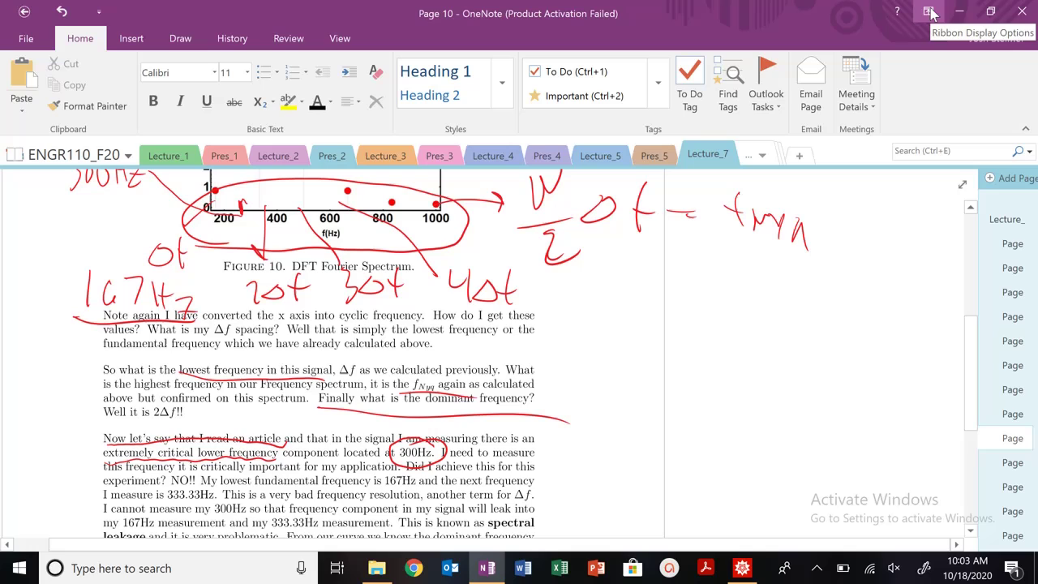
Step: Draw a line from the dominant-frequency text to the margin and write 334 Hz
mouse_move(288, 304)
left_mouse_down()
mouse_move(581, 350)
mouse_move(592, 363)
mouse_move(618, 354)
mouse_move(633, 329)
mouse_move(662, 367)
left_mouse_up()
mouse_move(684, 336)
left_mouse_down()
mouse_move(684, 372)
mouse_move(696, 333)
left_mouse_up()
mouse_move(678, 357)
left_mouse_down()
mouse_move(703, 349)
mouse_move(727, 378)
mouse_move(706, 375)
left_mouse_up()
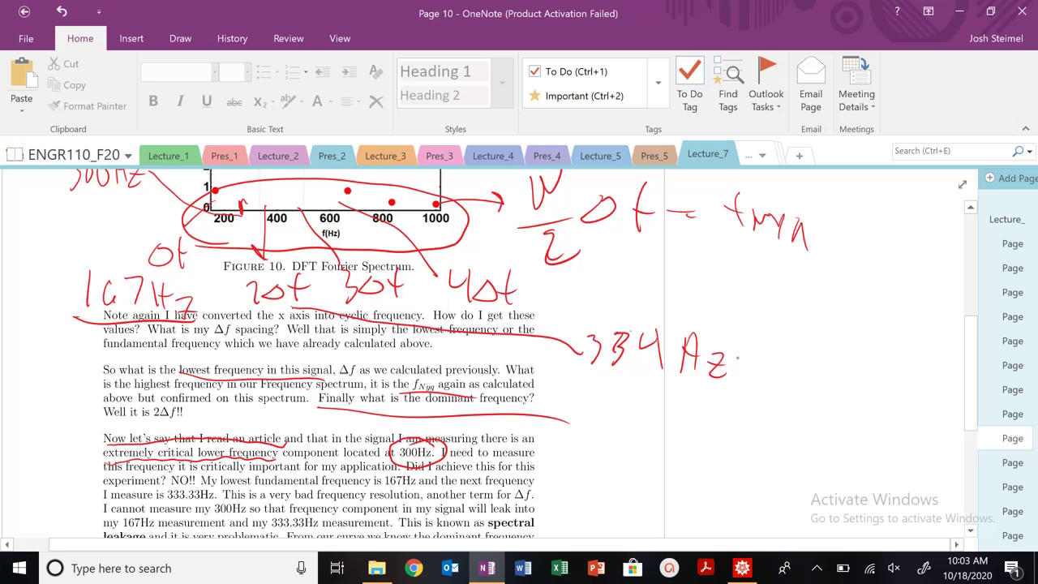
Step: Circle 300Hz and NO!!; underline 334 Hz, 'Note again I have', 167Hz and 333.33Hz
scroll(629, 406, "down", 1)
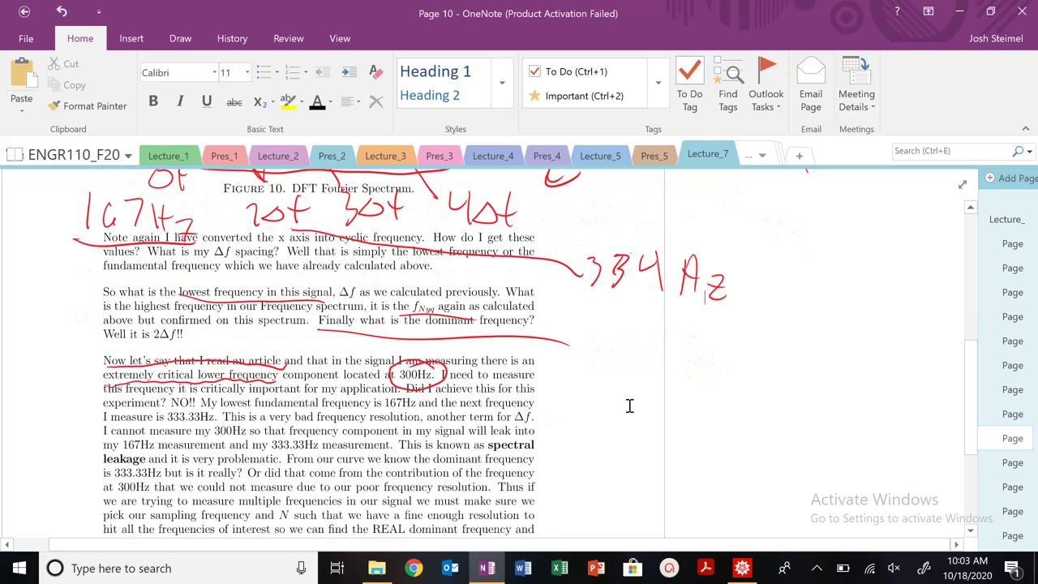
mouse_move(418, 367)
left_mouse_down()
mouse_move(435, 380)
mouse_move(420, 354)
left_mouse_up()
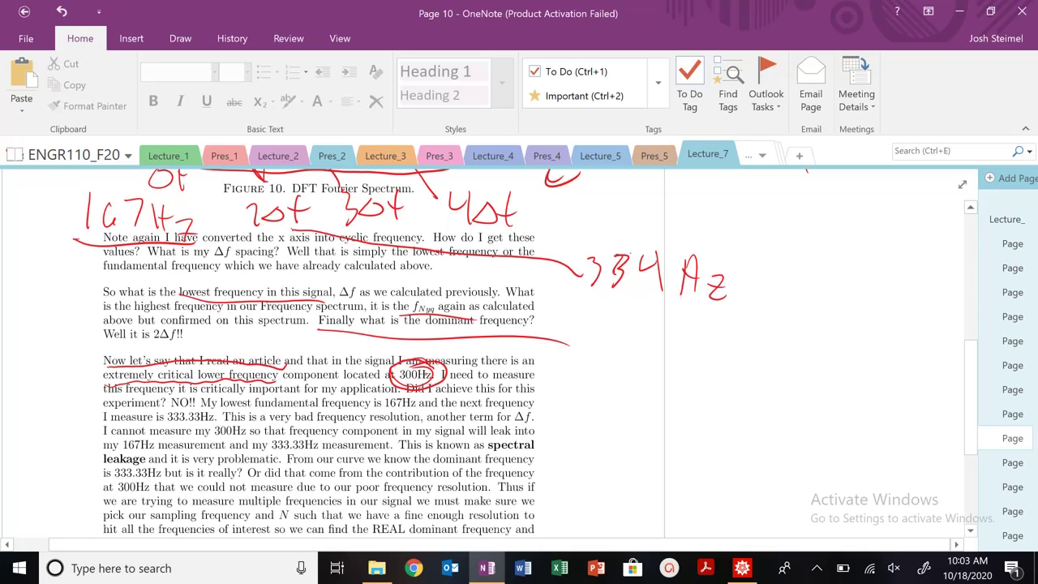
left_click_drag(70, 240, 193, 246)
left_click_drag(577, 294, 730, 313)
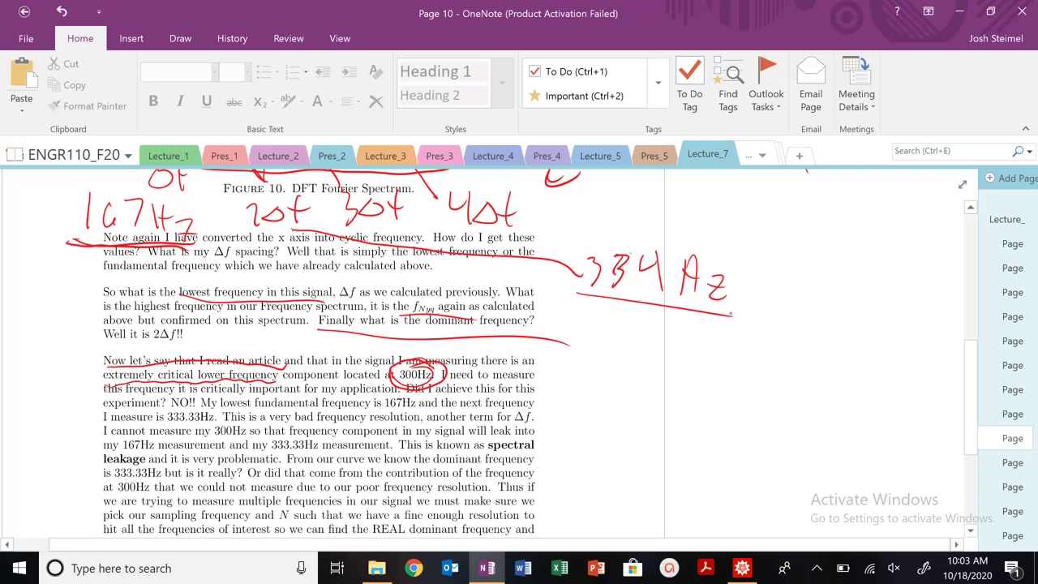
mouse_move(172, 398)
left_mouse_down()
mouse_move(174, 416)
mouse_move(180, 395)
left_mouse_up()
left_click_drag(263, 406, 412, 402)
left_click_drag(165, 422, 212, 420)
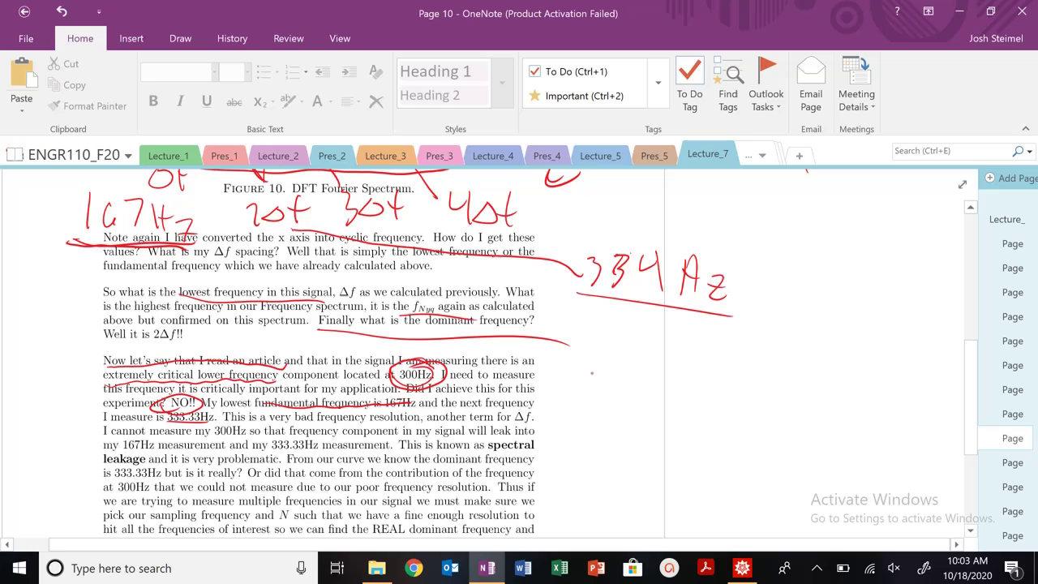
Step: Write 'Δf → freq resolution' in the margin
left_click_drag(600, 376, 568, 378)
mouse_move(627, 361)
left_mouse_down()
mouse_move(620, 383)
mouse_move(630, 371)
mouse_move(675, 369)
mouse_move(662, 380)
left_mouse_up()
left_click_drag(704, 345, 690, 378)
mouse_move(709, 364)
left_mouse_down()
mouse_move(722, 375)
mouse_move(709, 359)
left_mouse_up()
mouse_move(740, 363)
left_mouse_down()
mouse_move(733, 377)
mouse_move(760, 383)
mouse_move(804, 356)
mouse_move(829, 375)
left_mouse_up()
left_click_drag(849, 364, 863, 373)
mouse_move(870, 360)
left_mouse_down()
mouse_move(897, 340)
mouse_move(896, 370)
left_mouse_up()
left_click_drag(903, 346, 904, 373)
mouse_move(897, 357)
left_mouse_down()
mouse_move(910, 355)
mouse_move(912, 371)
left_mouse_up()
left_click(911, 344)
left_click_drag(920, 362, 919, 362)
left_click_drag(928, 372, 944, 370)
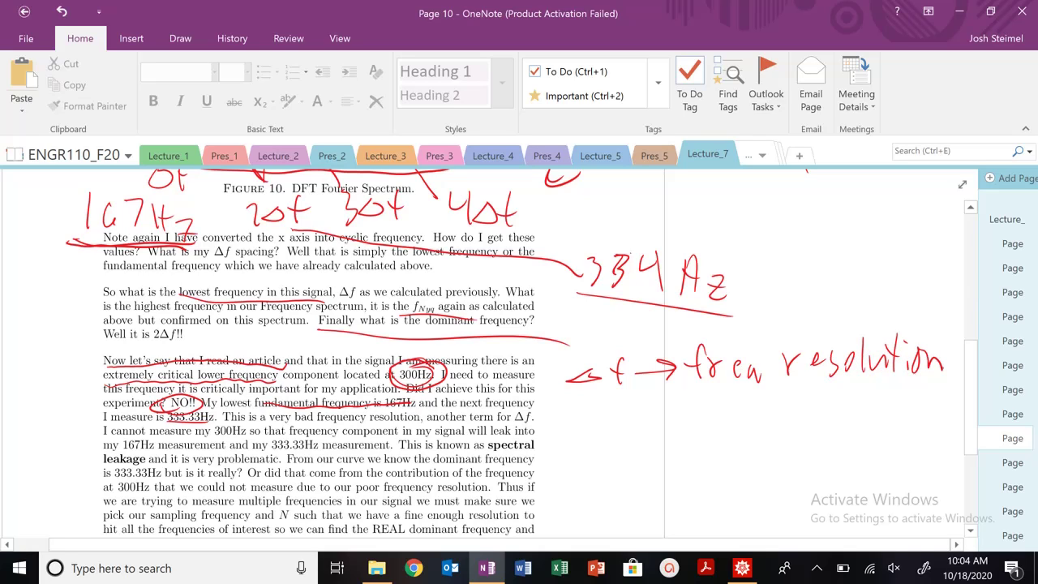
Step: Write 167Hz and 0.1Hz below the freq resolution note
mouse_move(599, 406)
left_mouse_down()
mouse_move(599, 434)
mouse_move(621, 432)
left_mouse_up()
left_click_drag(641, 412, 649, 438)
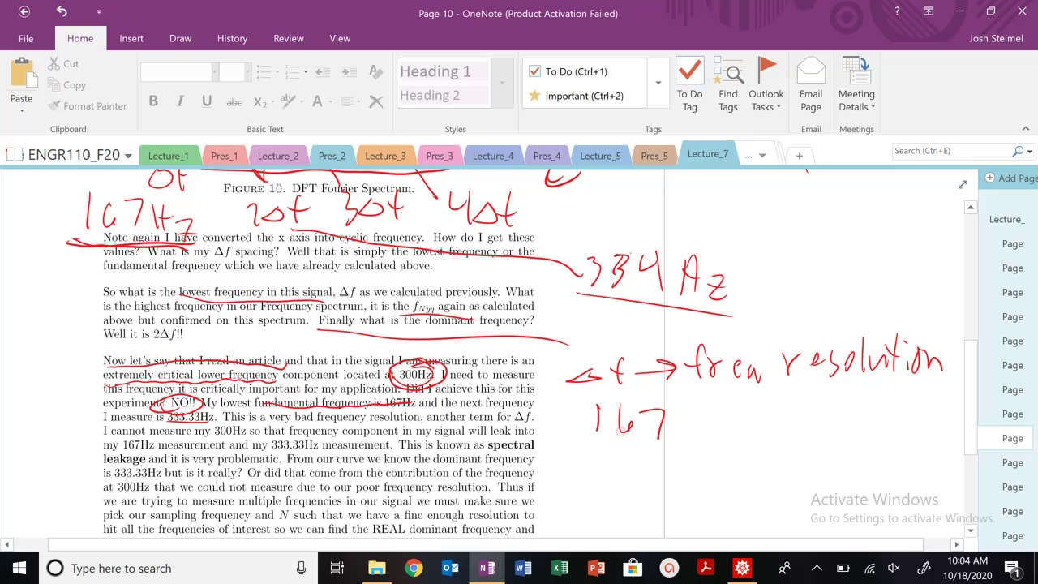
left_click_drag(682, 406, 696, 436)
mouse_move(679, 426)
left_mouse_down()
mouse_move(703, 421)
mouse_move(729, 436)
left_mouse_up()
left_click_drag(794, 423, 847, 459)
left_click(820, 447)
mouse_move(860, 433)
left_mouse_down()
mouse_move(858, 461)
mouse_move(863, 445)
left_mouse_up()
left_click_drag(864, 443, 890, 448)
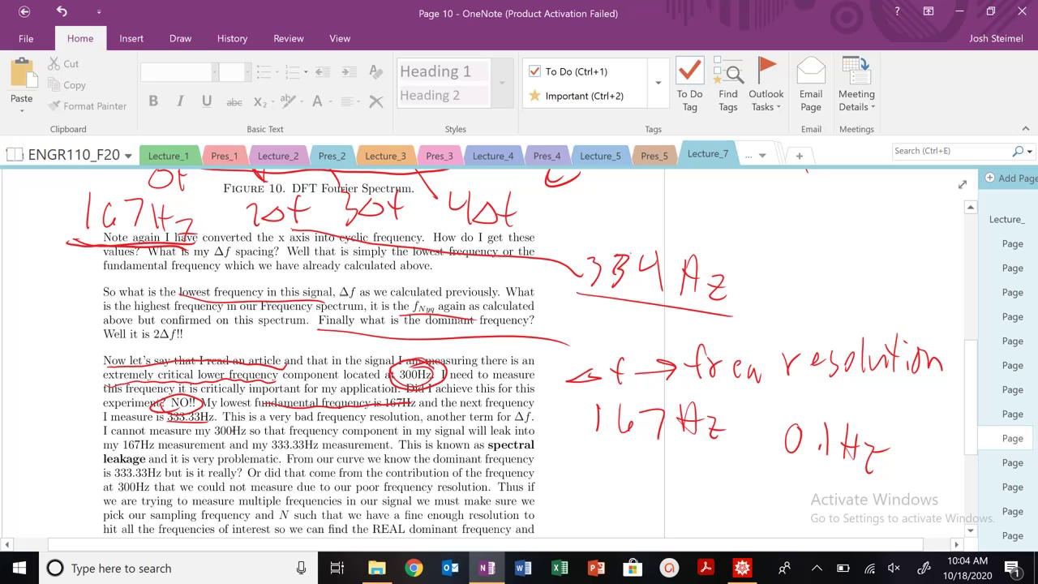
Step: Mark the 300Hz measurement, underline 'frequency component' and circle the unmeasurable 300Hz
mouse_move(203, 443)
left_mouse_down()
mouse_move(242, 436)
mouse_move(231, 438)
left_mouse_up()
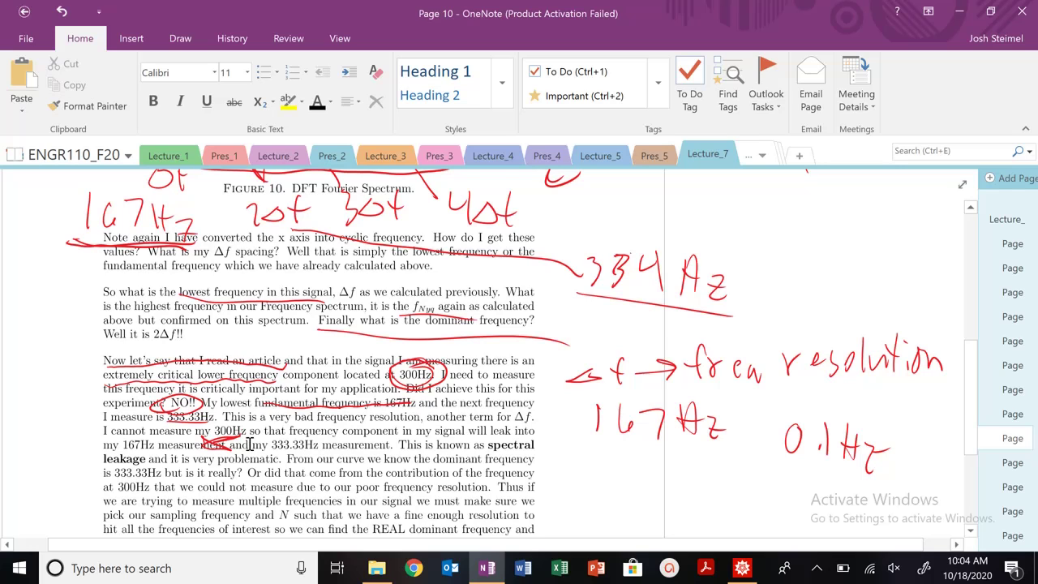
scroll(254, 447, "down", 2)
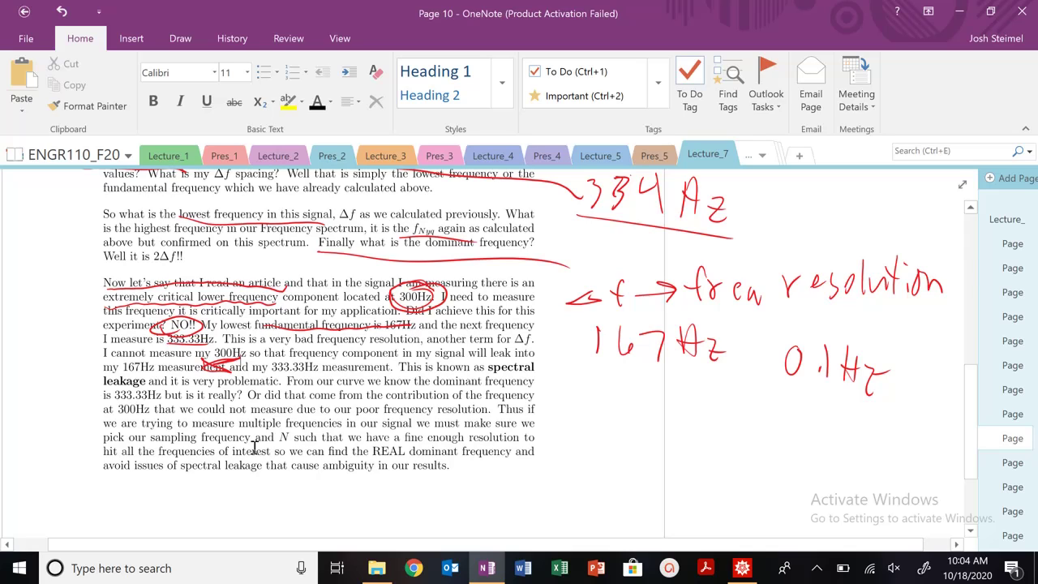
left_click_drag(287, 359, 363, 358)
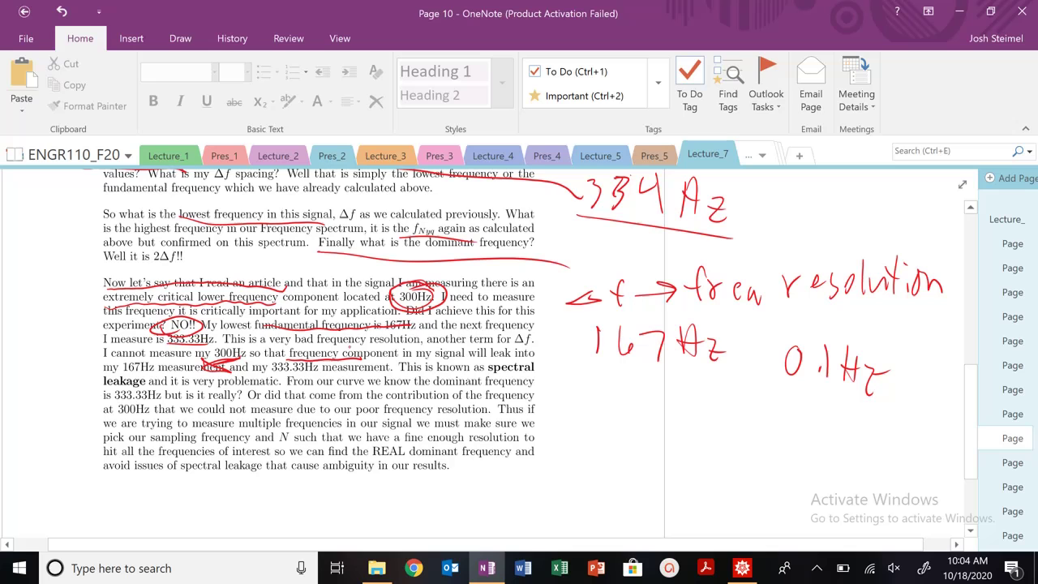
mouse_move(242, 342)
left_mouse_down()
mouse_move(244, 357)
mouse_move(212, 357)
mouse_move(242, 365)
mouse_move(248, 336)
left_mouse_up()
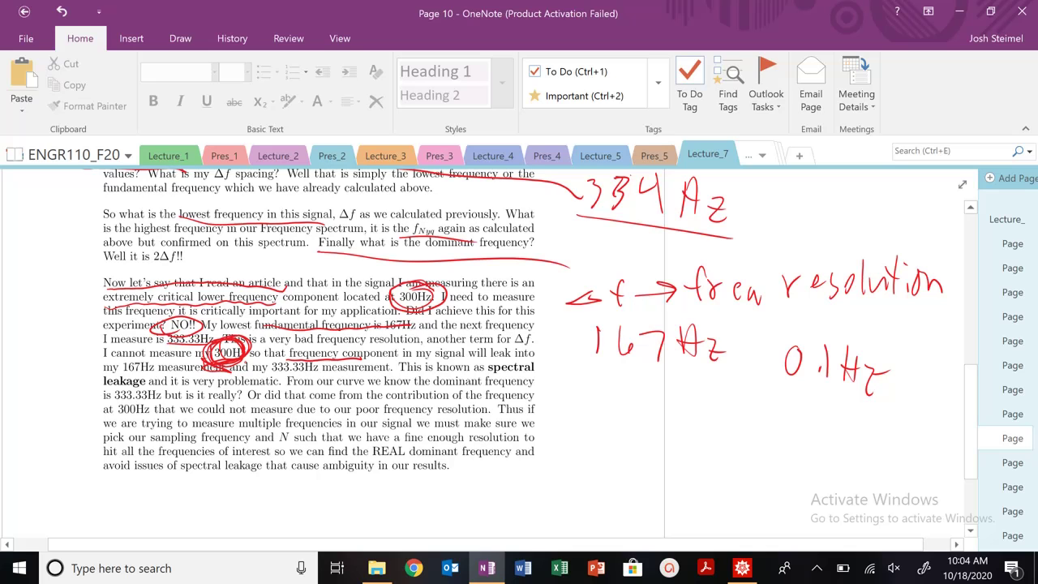
Step: On Figure 10, draw a red vertical line at 300 Hz and mark the 200 Hz and amplitude-6 points
scroll(183, 364, "up", 4)
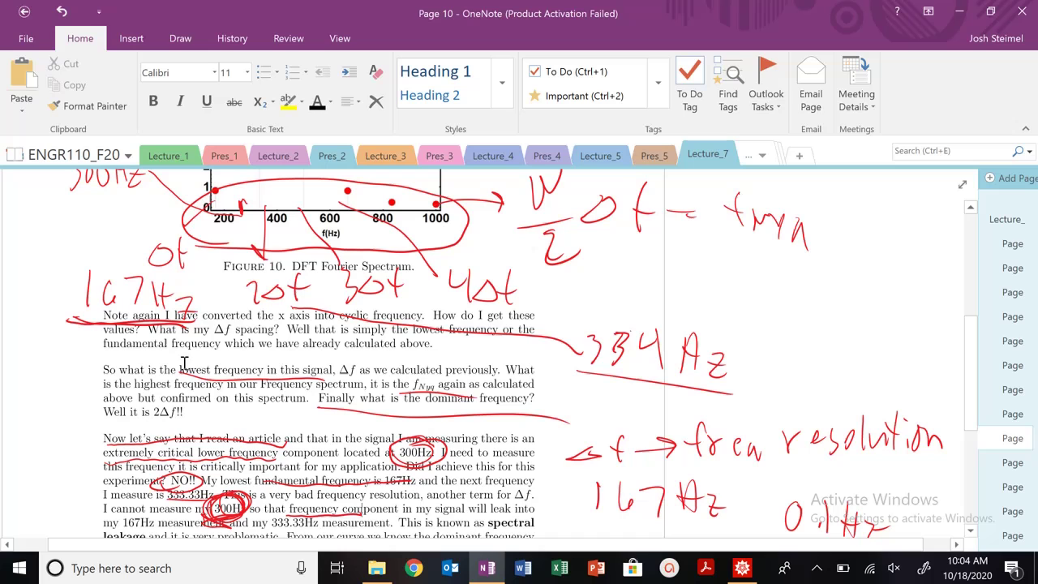
scroll(268, 185, "up", 4)
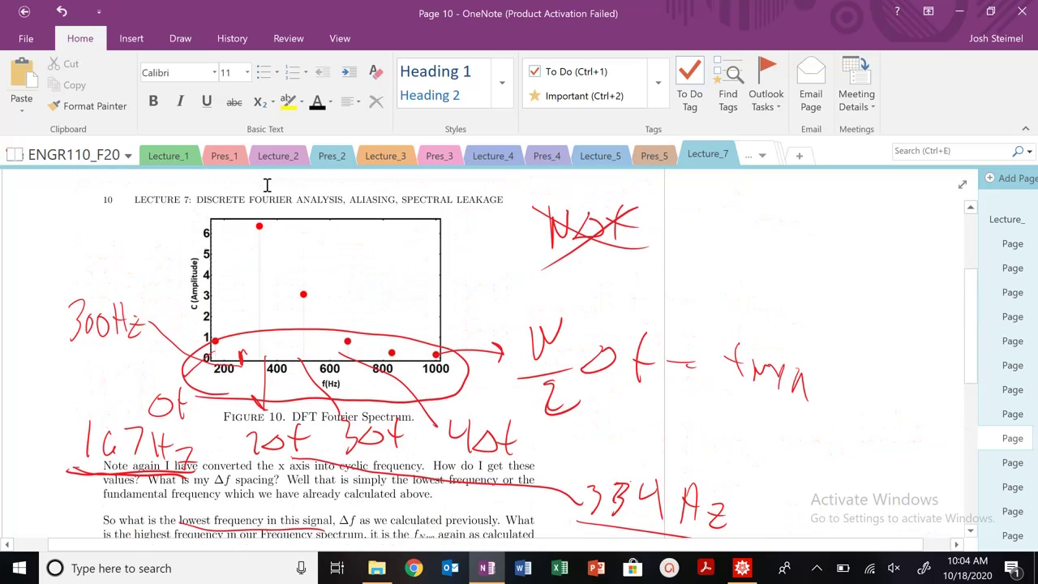
left_click_drag(239, 361, 229, 168)
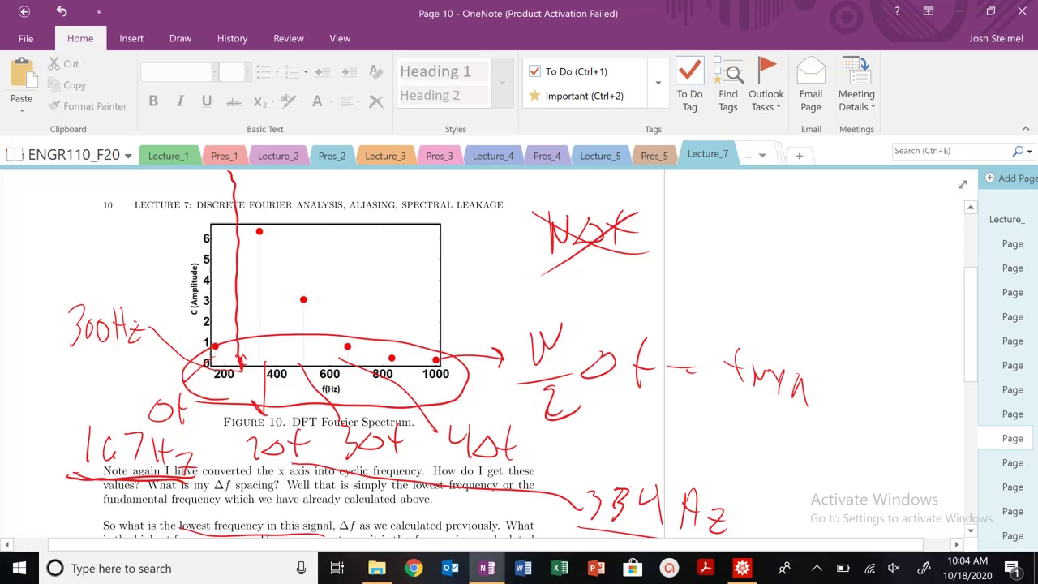
mouse_move(238, 359)
left_mouse_down()
mouse_move(215, 347)
mouse_move(252, 346)
mouse_move(242, 355)
mouse_move(255, 344)
left_mouse_up()
mouse_move(263, 222)
left_mouse_down()
mouse_move(251, 243)
mouse_move(269, 224)
left_mouse_up()
left_click_drag(235, 174, 230, 180)
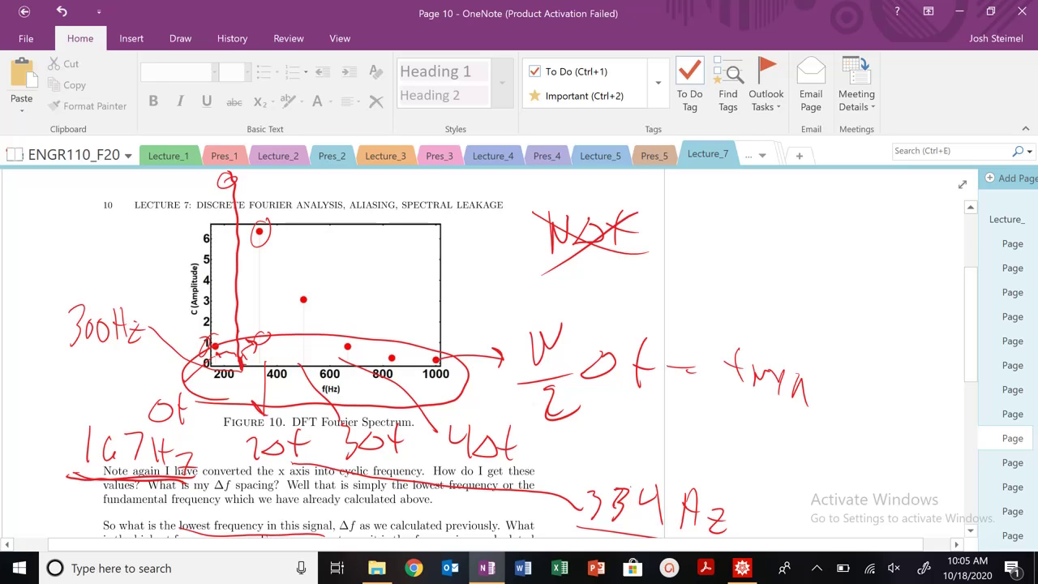
mouse_move(214, 366)
left_mouse_down()
mouse_move(213, 394)
mouse_move(254, 365)
mouse_move(227, 368)
left_mouse_up()
Step: Handwrite 167Hz in red to the left of the spectrum plot
left_click_drag(77, 230, 77, 258)
left_click_drag(87, 229, 86, 253)
mouse_move(109, 232)
left_mouse_down()
mouse_move(119, 263)
mouse_move(95, 258)
left_mouse_up()
mouse_move(144, 232)
left_mouse_down()
mouse_move(143, 261)
mouse_move(172, 256)
mouse_move(185, 237)
left_mouse_up()
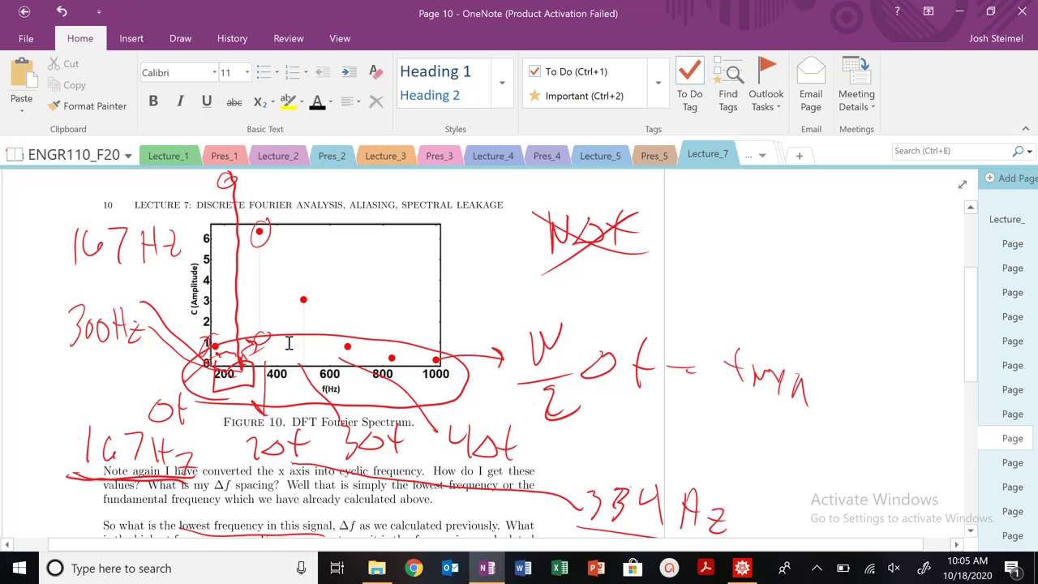
Step: Scroll down past Figure 10 to the 'Now let's say' spectral-leakage paragraph and its margin notes
scroll(289, 345, "down", 8)
scroll(290, 347, "down", 4)
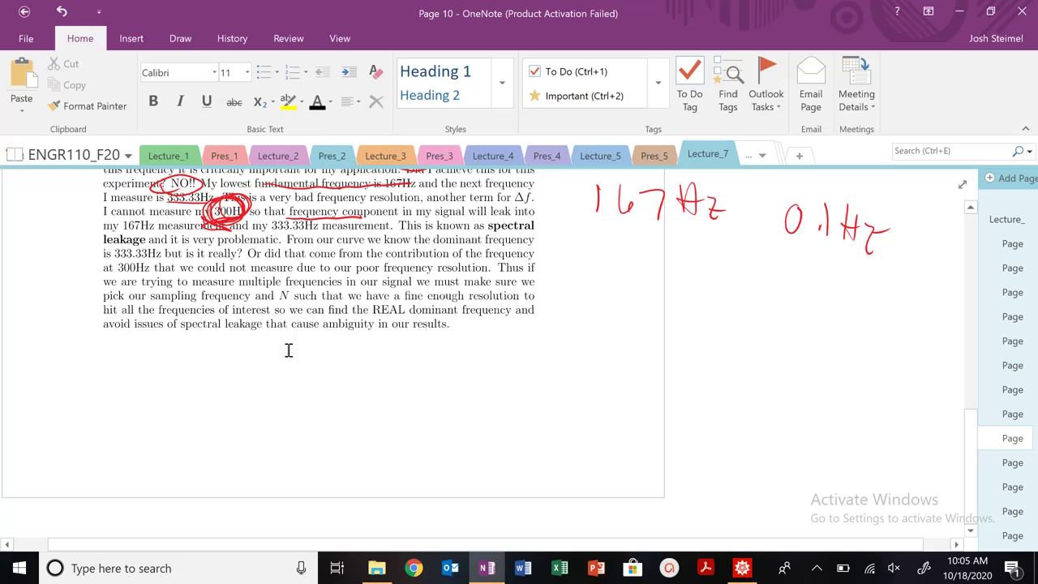
scroll(288, 350, "up", 18)
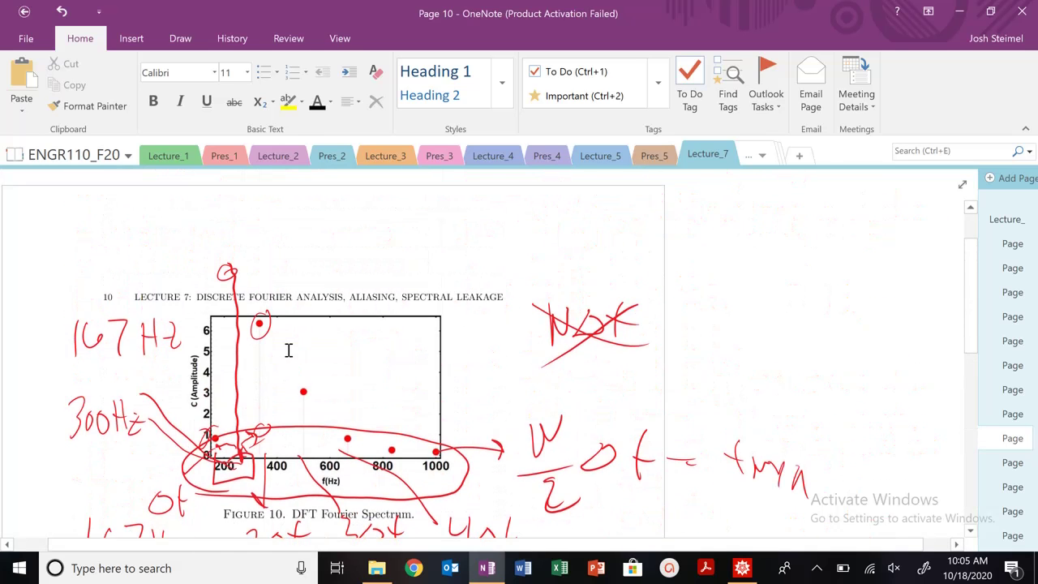
scroll(288, 350, "down", 4)
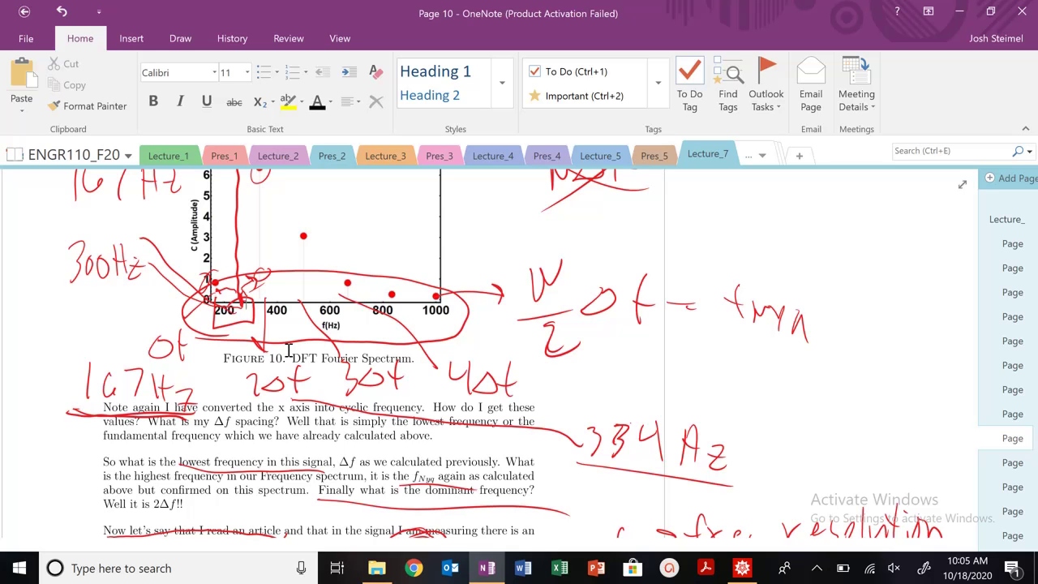
scroll(289, 351, "down", 4)
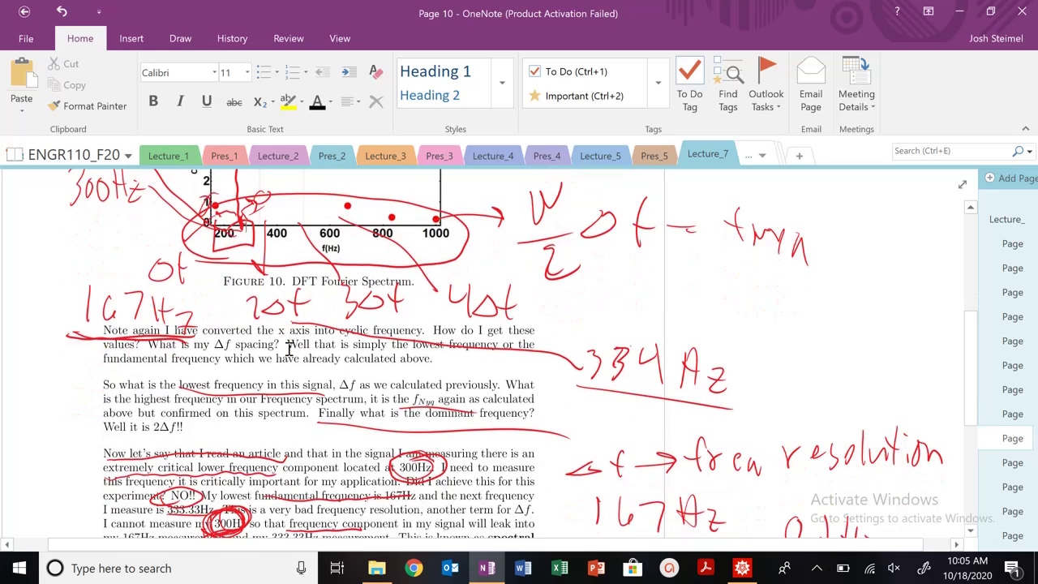
scroll(289, 353, "down", 4)
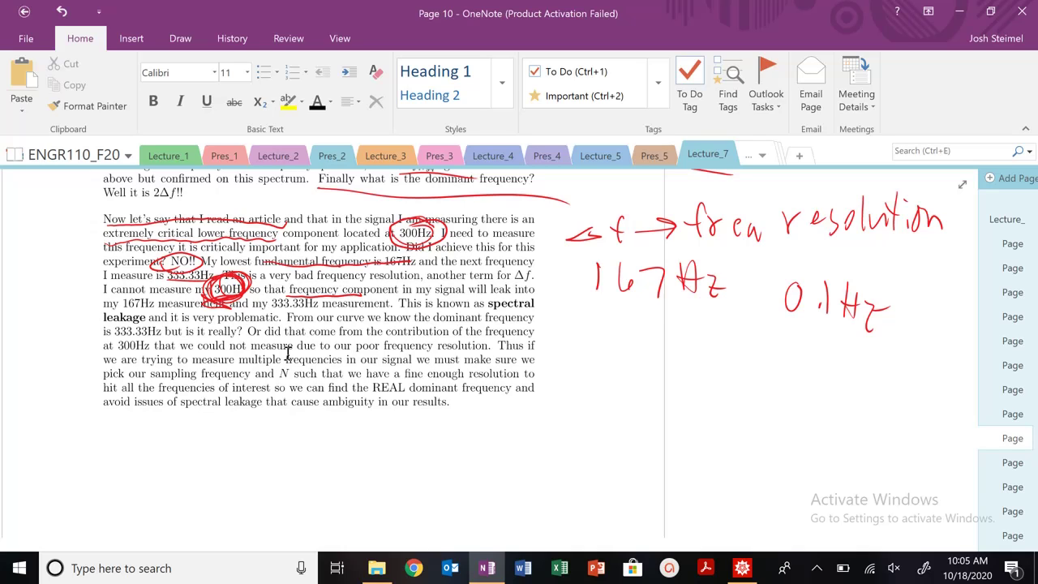
Step: Write Δf in red below 167Hz with down arrows beside it
mouse_move(614, 341)
left_mouse_down()
mouse_move(617, 371)
mouse_move(683, 365)
left_mouse_up()
left_click(675, 370)
mouse_move(700, 342)
left_mouse_down()
mouse_move(700, 378)
mouse_move(710, 370)
left_mouse_up()
mouse_move(720, 345)
left_mouse_down()
mouse_move(720, 379)
mouse_move(729, 372)
left_mouse_up()
mouse_move(738, 344)
left_mouse_down()
mouse_move(739, 380)
mouse_move(746, 372)
left_mouse_up()
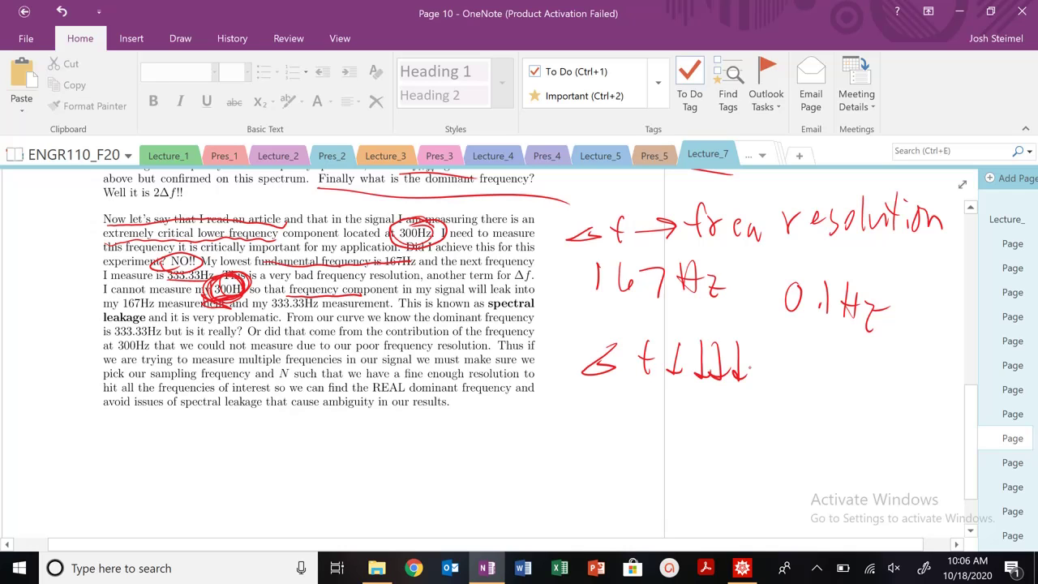
Step: Handwrite the equation Δf = 1/T below the arrows
scroll(741, 350, "up", 5)
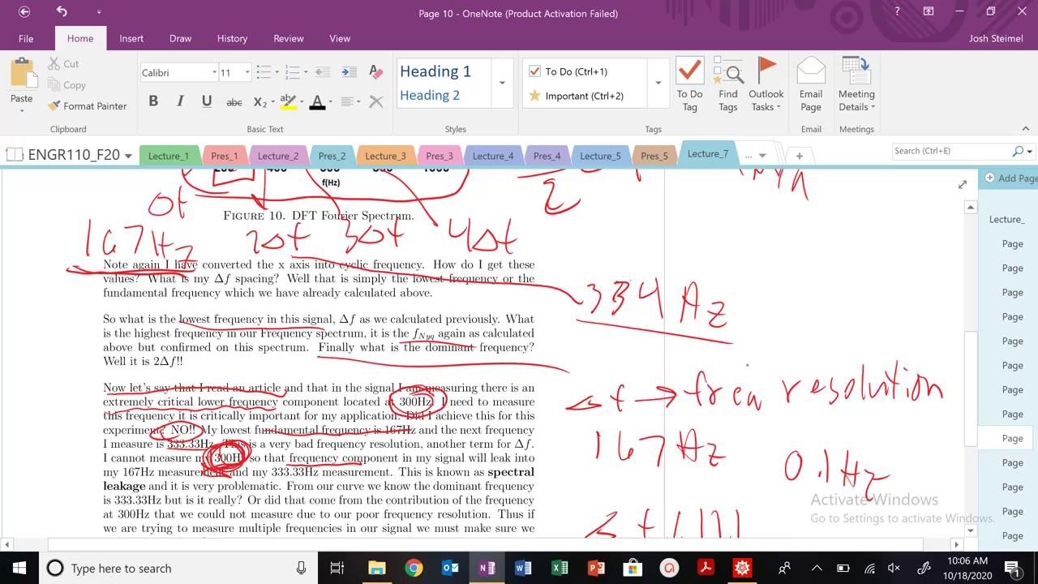
scroll(740, 349, "up", 2)
scroll(741, 350, "down", 6)
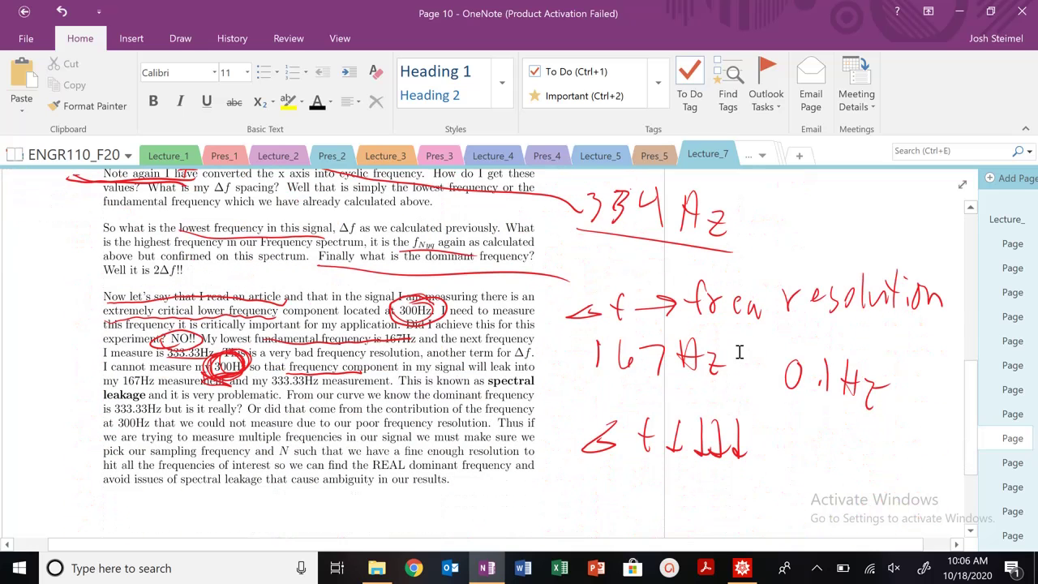
mouse_move(670, 483)
left_mouse_down()
mouse_move(641, 511)
mouse_move(712, 498)
left_mouse_up()
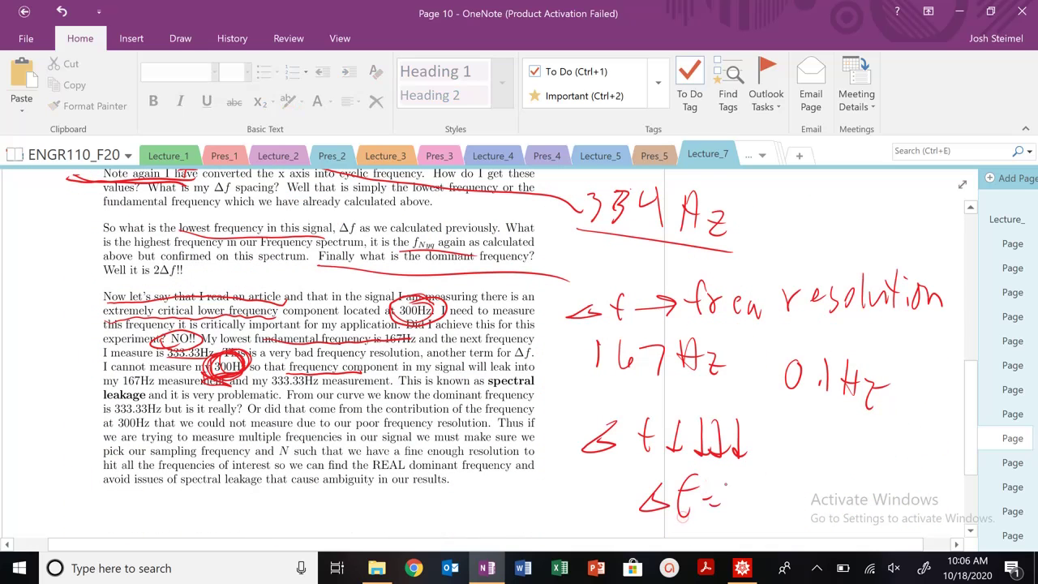
left_click_drag(762, 463, 775, 496)
mouse_move(757, 508)
left_mouse_down()
mouse_move(756, 535)
mouse_move(769, 508)
left_mouse_up()
left_click_drag(777, 497, 801, 500)
mouse_move(814, 485)
left_mouse_down()
mouse_move(826, 503)
mouse_move(847, 490)
left_mouse_up()
mouse_move(813, 511)
left_mouse_down()
mouse_move(813, 539)
mouse_move(836, 539)
mouse_move(837, 513)
mouse_move(849, 530)
left_mouse_up()
scroll(854, 440, "down", 2)
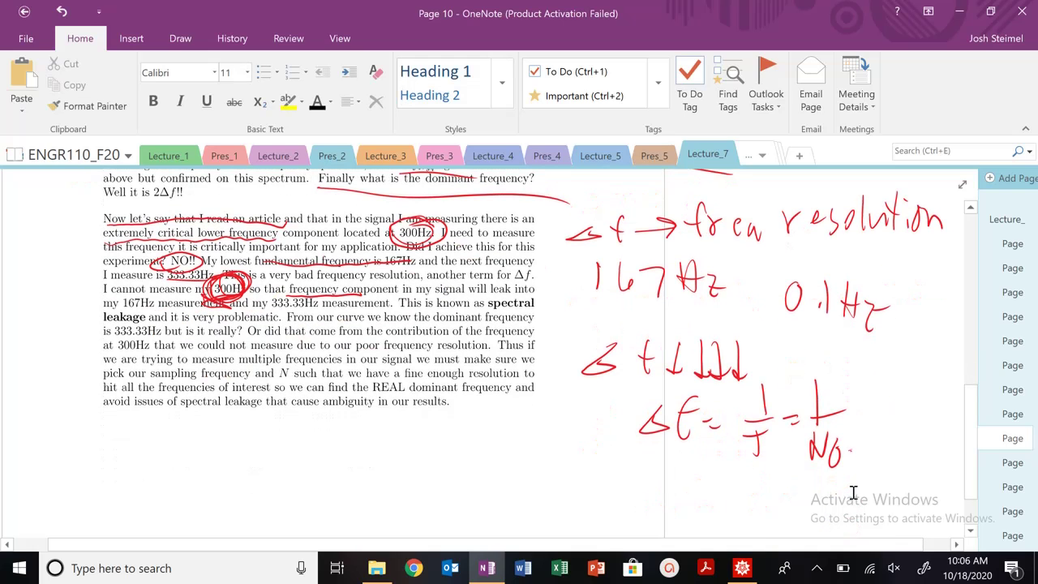
mouse_move(855, 439)
left_mouse_down()
mouse_move(848, 466)
mouse_move(875, 444)
left_mouse_up()
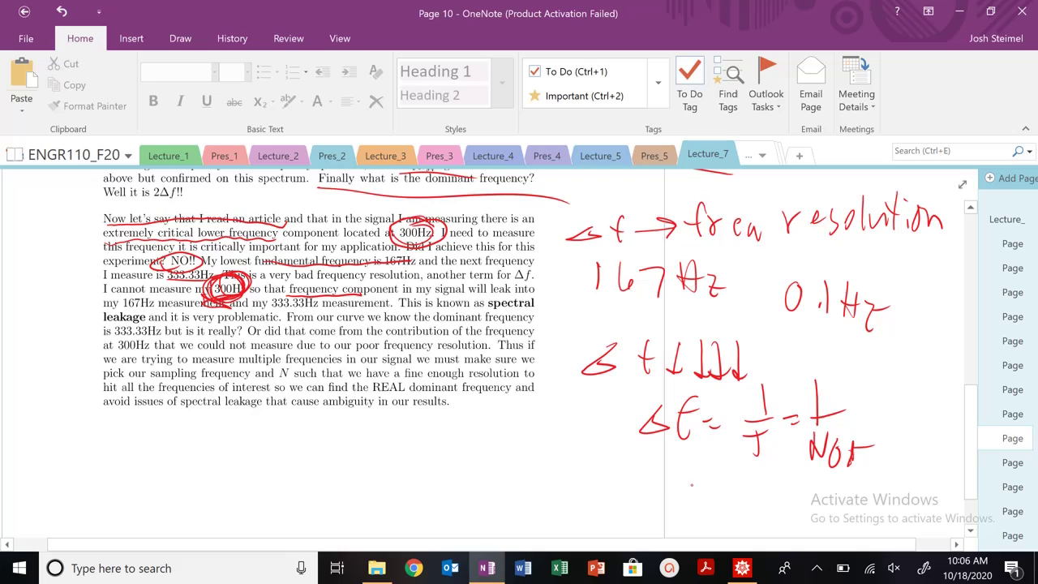
Step: Write Δf = fs/N on a new line below
left_click_drag(678, 481, 676, 498)
scroll(698, 478, "down", 1)
left_click_drag(704, 465, 690, 498)
left_click_drag(686, 482, 728, 480)
mouse_move(714, 488)
left_mouse_down()
mouse_move(758, 505)
mouse_move(803, 498)
left_mouse_up()
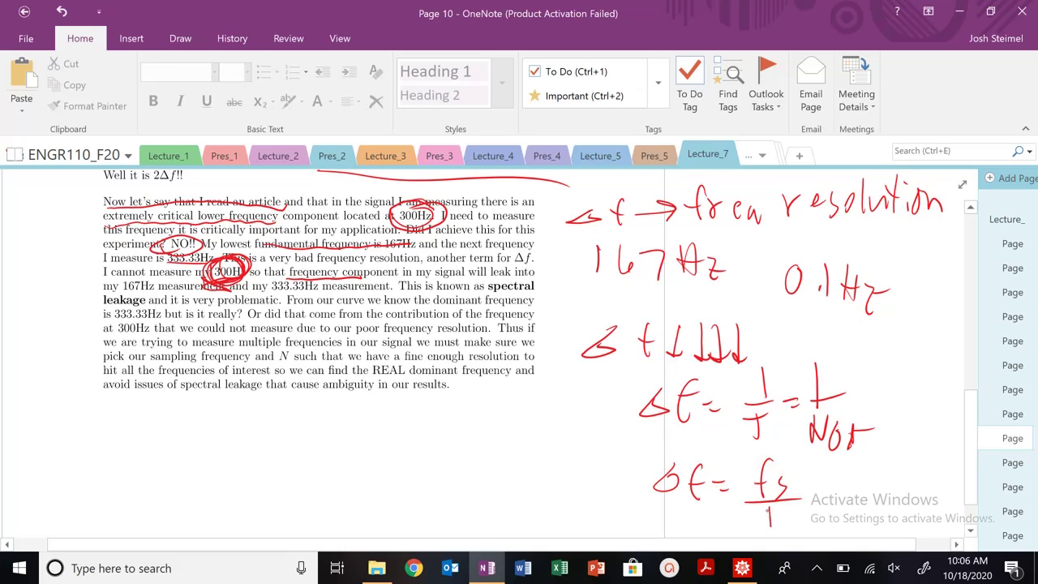
left_click_drag(769, 532, 787, 509)
Step: Circle fs, note it must be 2x fmax, and arrow it to 'avoid signal aliasing!!!'
left_click_drag(780, 455, 889, 491)
mouse_move(887, 475)
left_mouse_down()
mouse_move(871, 495)
mouse_move(930, 490)
mouse_move(944, 503)
left_mouse_up()
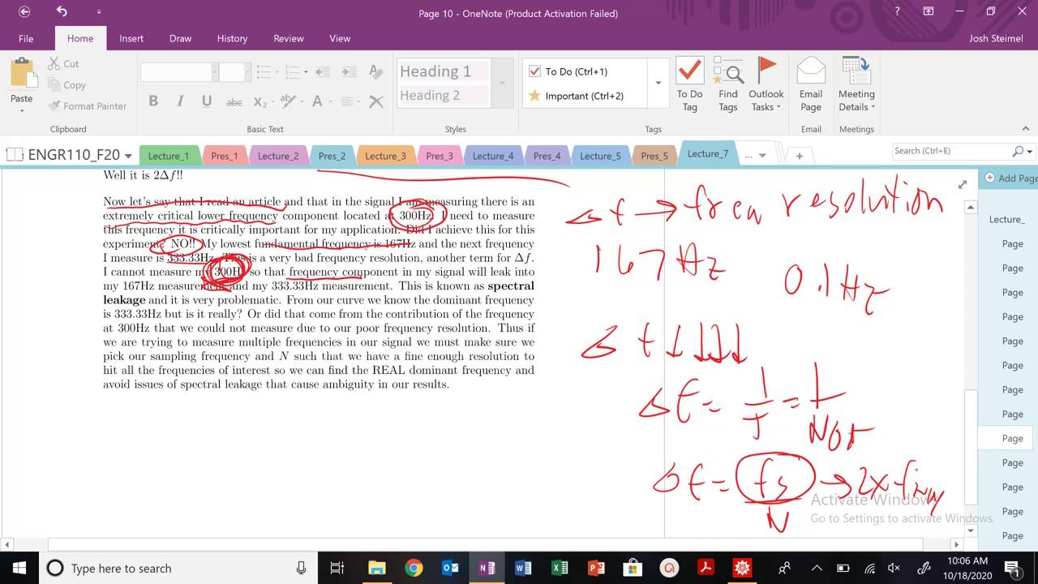
mouse_move(742, 451)
left_mouse_down()
mouse_move(578, 427)
mouse_move(581, 443)
left_mouse_up()
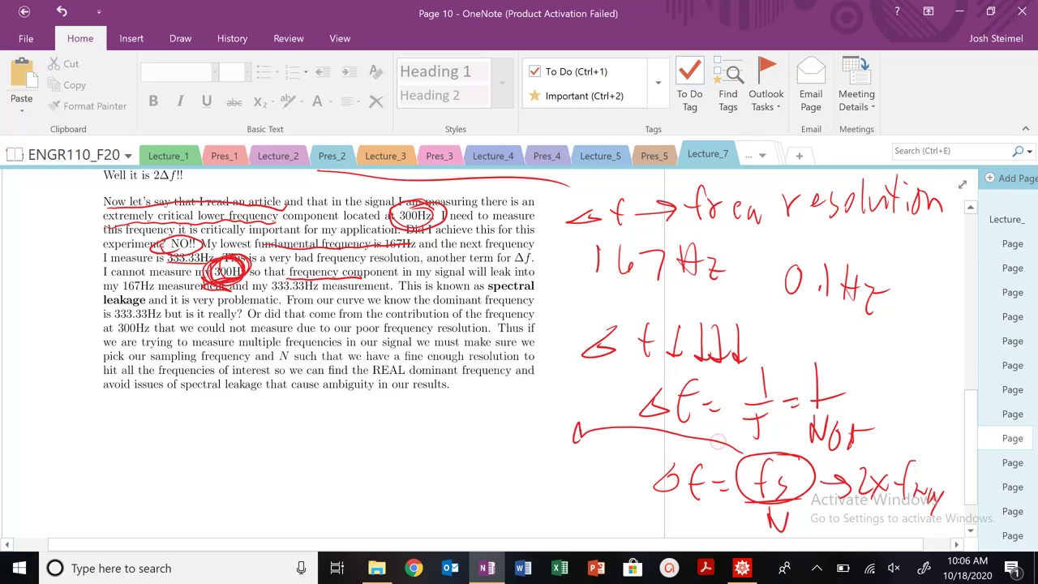
mouse_move(414, 428)
left_mouse_down()
mouse_move(392, 456)
mouse_move(437, 428)
left_mouse_up()
left_click_drag(451, 433, 466, 440)
left_click(456, 418)
left_click_drag(476, 408, 479, 414)
left_click(483, 436)
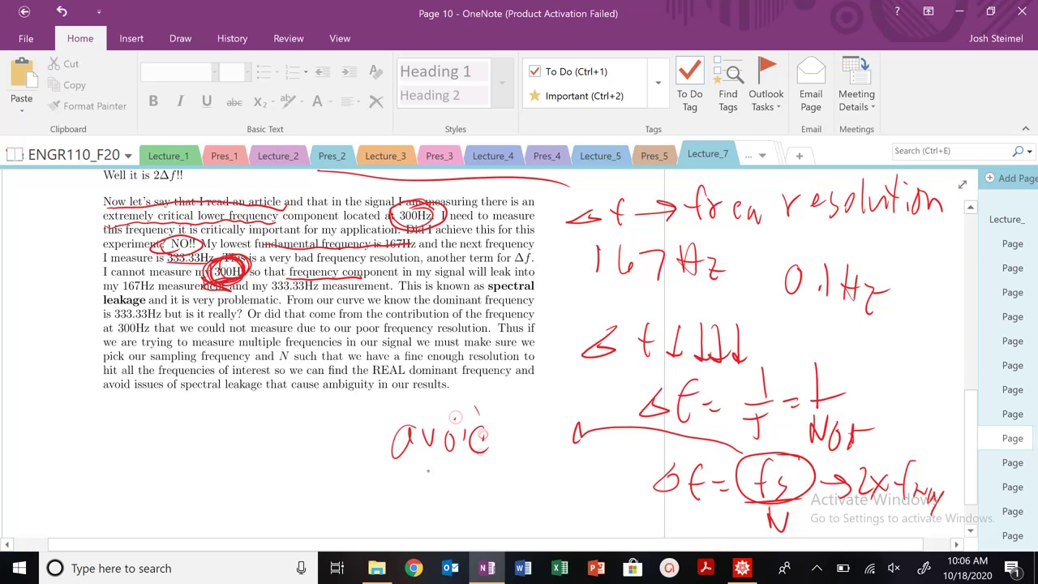
mouse_move(420, 482)
left_mouse_down()
mouse_move(447, 468)
mouse_move(435, 491)
mouse_move(435, 472)
mouse_move(466, 492)
mouse_move(447, 510)
mouse_move(463, 528)
mouse_move(445, 523)
mouse_move(488, 495)
mouse_move(518, 513)
mouse_move(505, 506)
mouse_move(575, 497)
mouse_move(604, 485)
left_mouse_up()
left_click(610, 503)
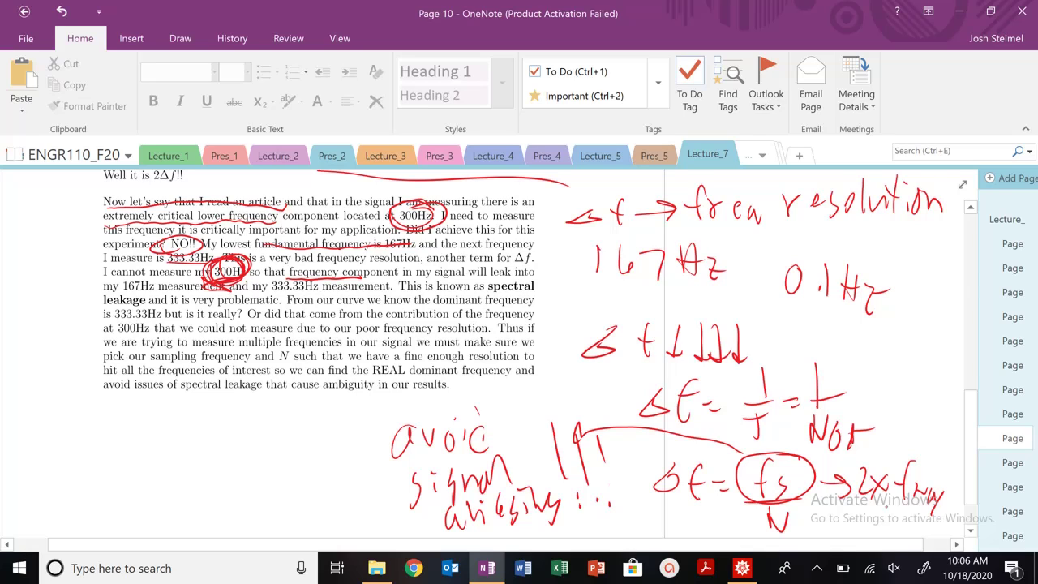
Step: Underline Δf, circle N in the formula, and underline 'known as' in the paragraph
left_click_drag(863, 503, 941, 513)
left_click_drag(654, 495, 703, 501)
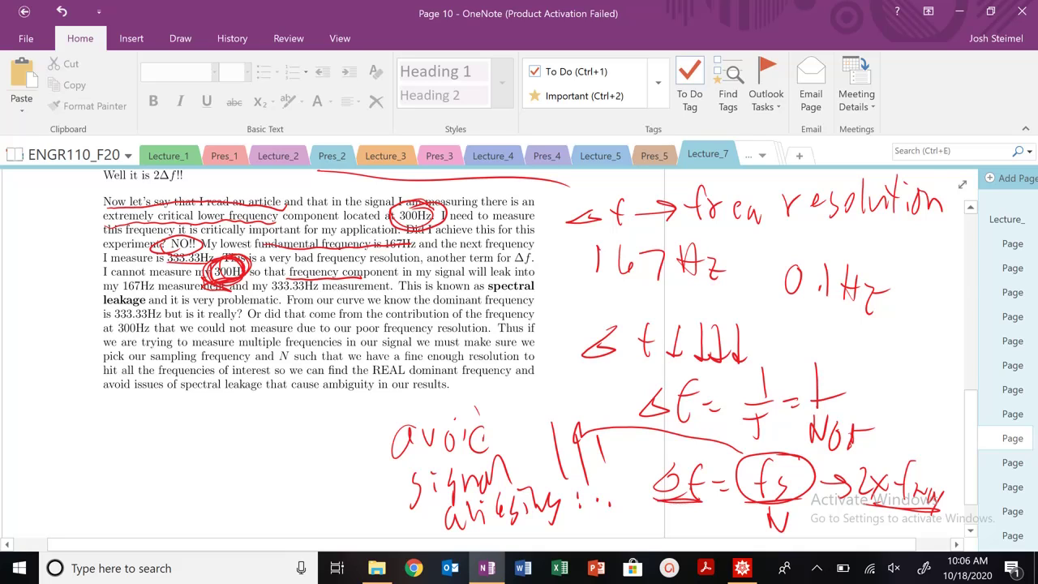
mouse_move(799, 498)
left_mouse_down()
mouse_move(754, 516)
mouse_move(835, 512)
left_mouse_up()
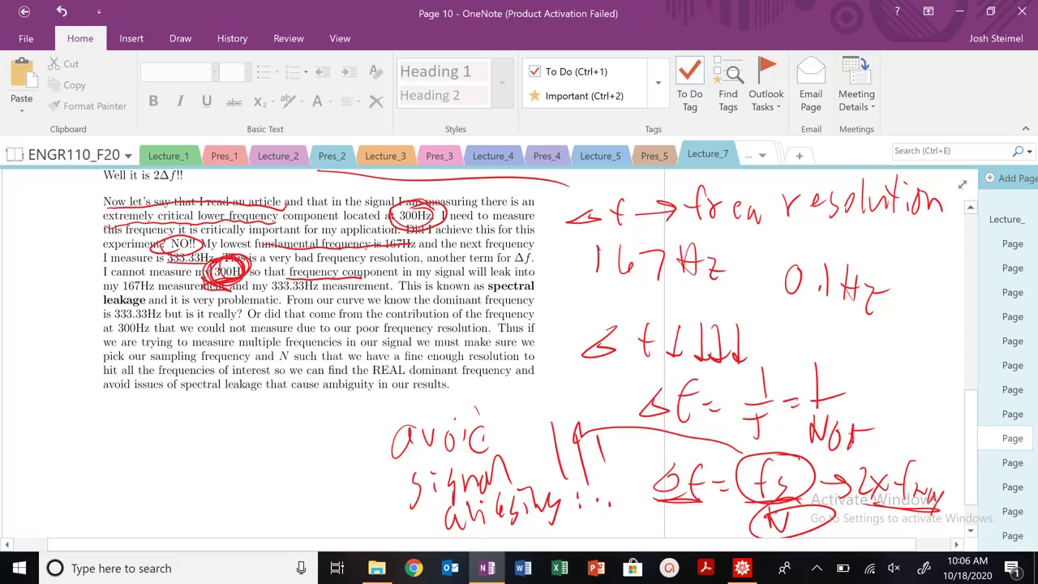
left_click_drag(457, 294, 524, 290)
Step: Add a red mark above the 600 Hz point in Figure 10
scroll(325, 357, "up", 3)
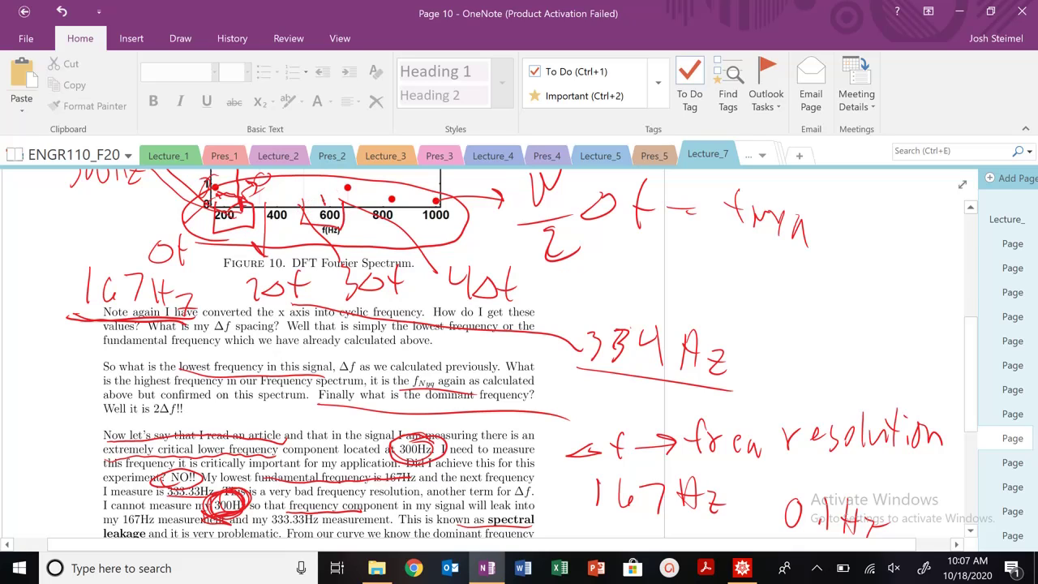
mouse_move(308, 187)
left_mouse_down()
mouse_move(326, 204)
mouse_move(339, 189)
left_mouse_up()
scroll(519, 354, "down", 4)
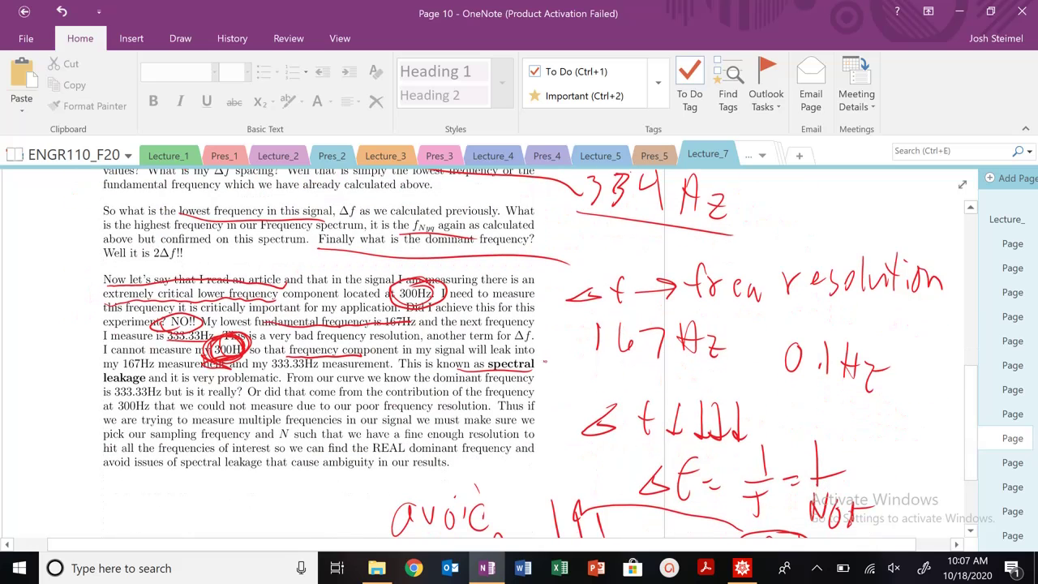
Step: Circle 'spectral leakage' and underline '333.33Hz but is it really?', 'contribution of the frequency' and 300Hz
left_click_drag(536, 357, 524, 351)
left_click_drag(145, 365, 136, 367)
left_click_drag(196, 378, 281, 378)
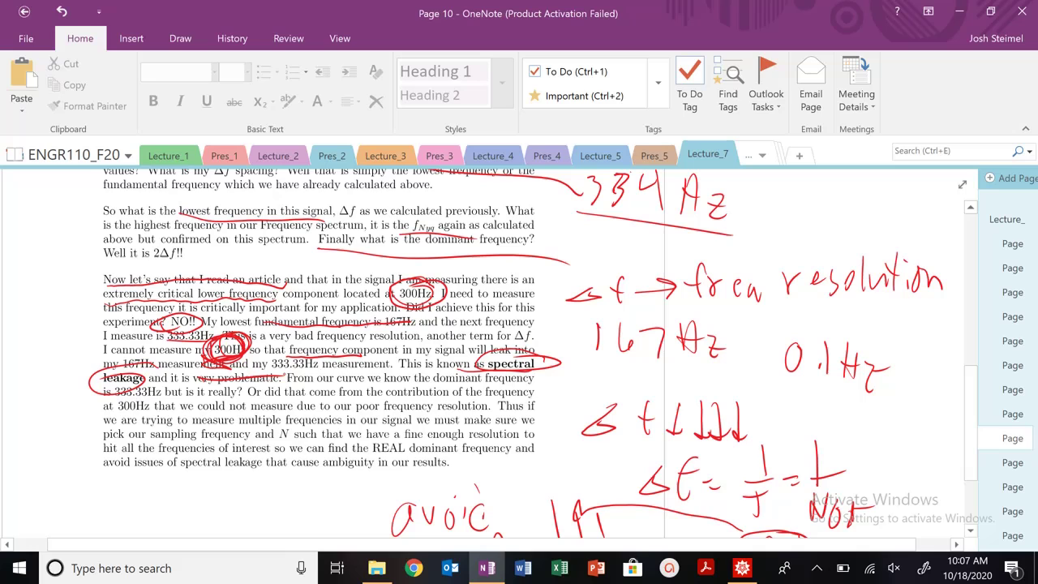
left_click_drag(117, 403, 231, 400)
left_click_drag(429, 394, 537, 405)
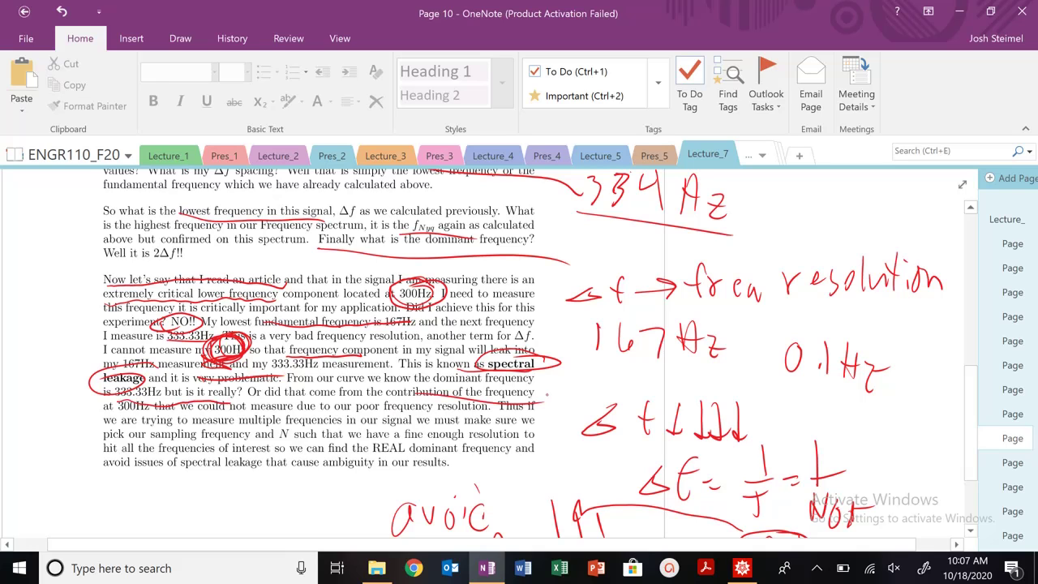
left_click_drag(109, 413, 159, 414)
Step: Circle N again and circle Δf in the Δf = fs/N formula
scroll(158, 409, "down", 4)
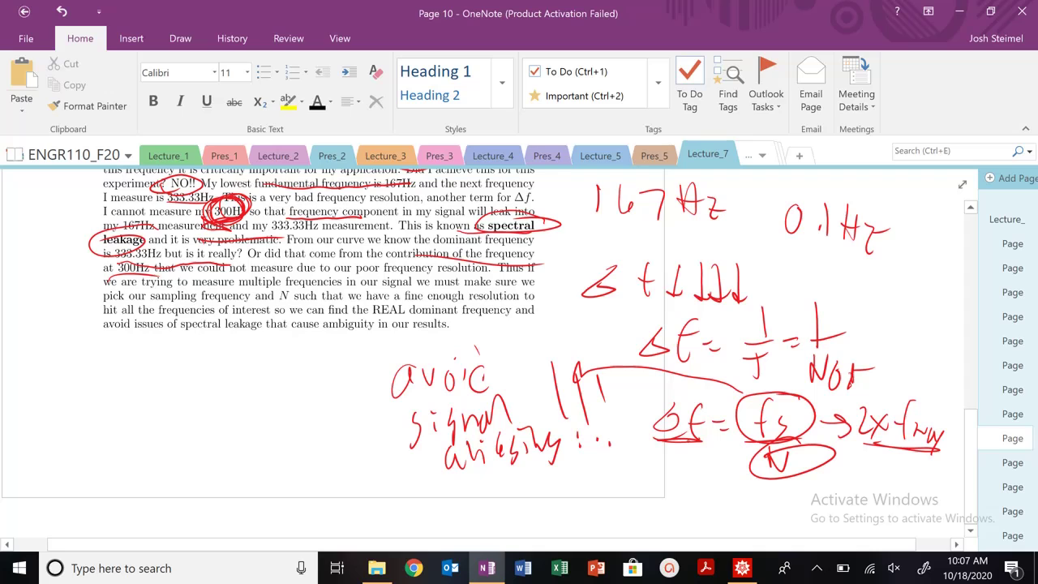
mouse_move(809, 434)
left_mouse_down()
mouse_move(748, 471)
mouse_move(784, 428)
left_mouse_up()
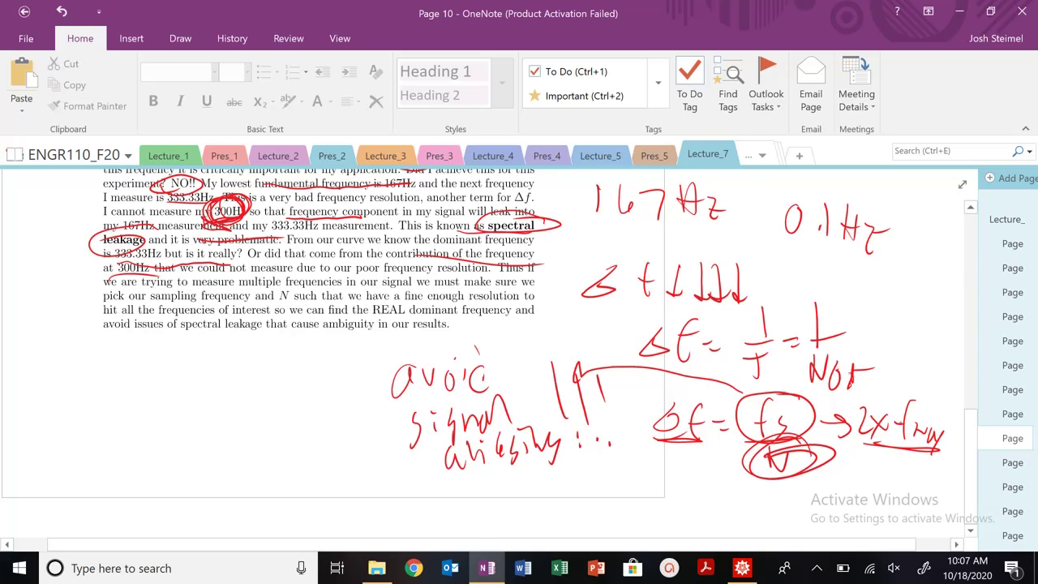
left_click(742, 420)
left_click_drag(699, 393, 719, 406)
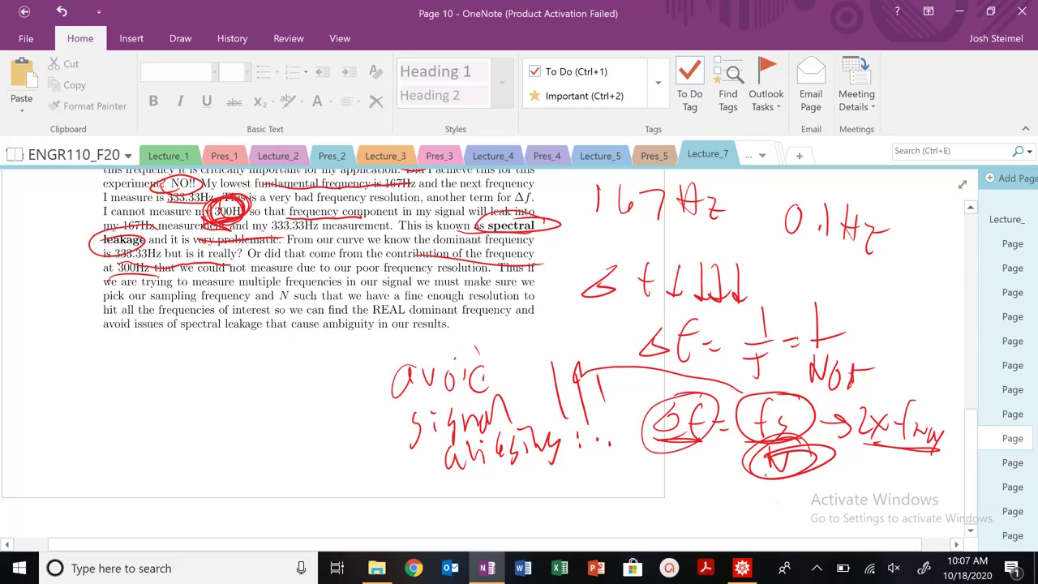
Step: Circle 'N such', underline 'enough resolution' and 'avoid issues of spectral leakage', loop 'the REAL dominant frequency'
mouse_move(323, 284)
left_mouse_down()
mouse_move(280, 302)
mouse_move(315, 304)
left_mouse_up()
left_click_drag(420, 302, 519, 300)
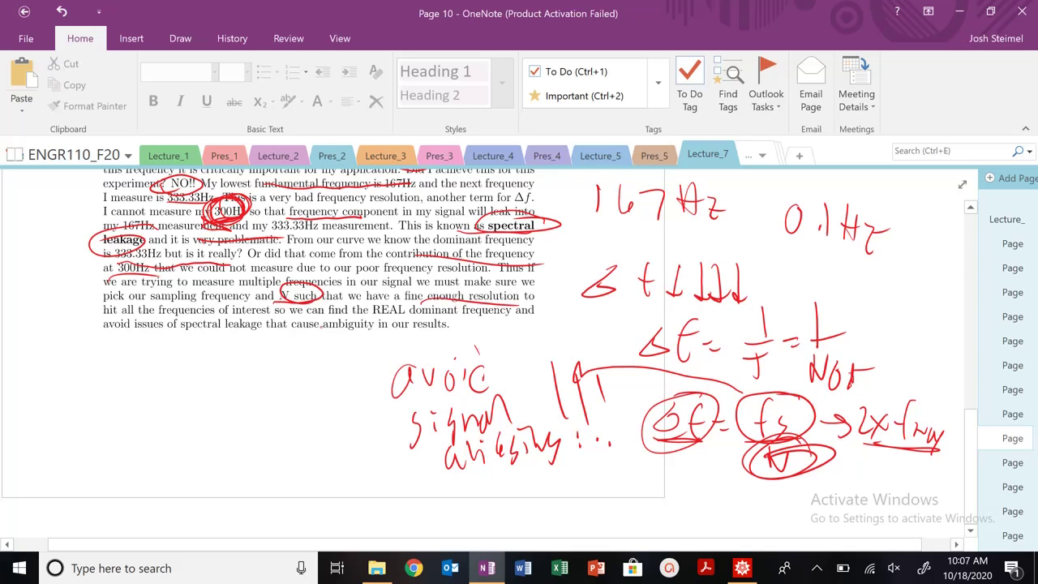
mouse_move(359, 307)
left_mouse_down()
mouse_move(378, 318)
mouse_move(542, 306)
mouse_move(354, 301)
left_mouse_up()
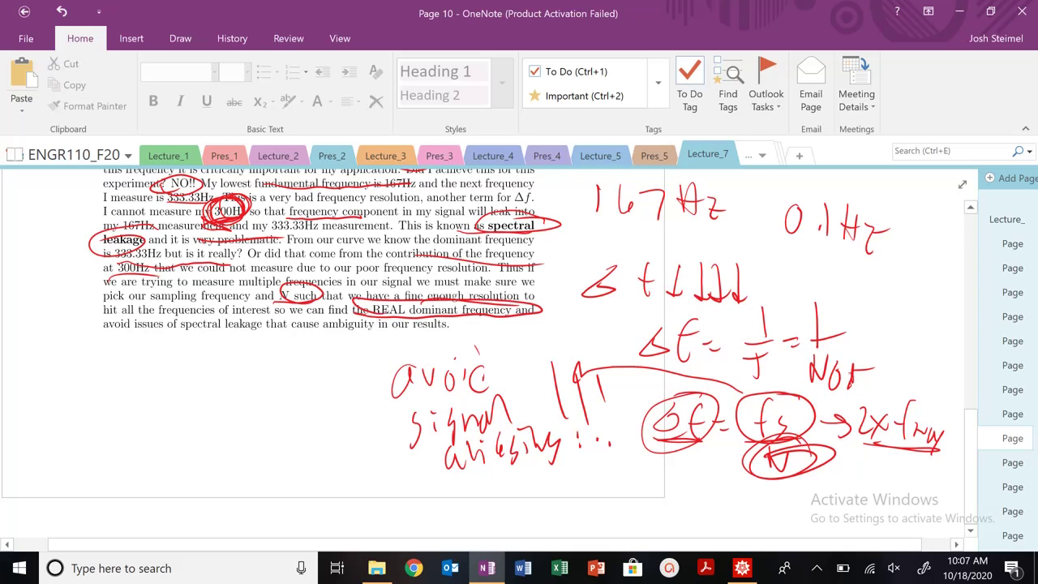
left_click_drag(83, 342, 271, 338)
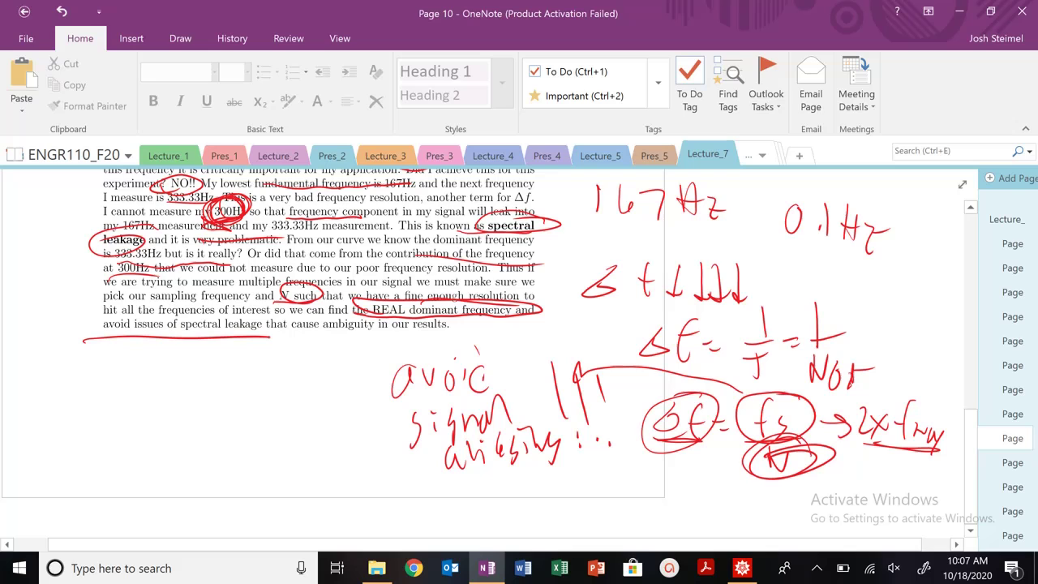
Step: On Page 11, circle the Δf = fs/N relation and write 300Hz in the right margin
left_click(991, 459)
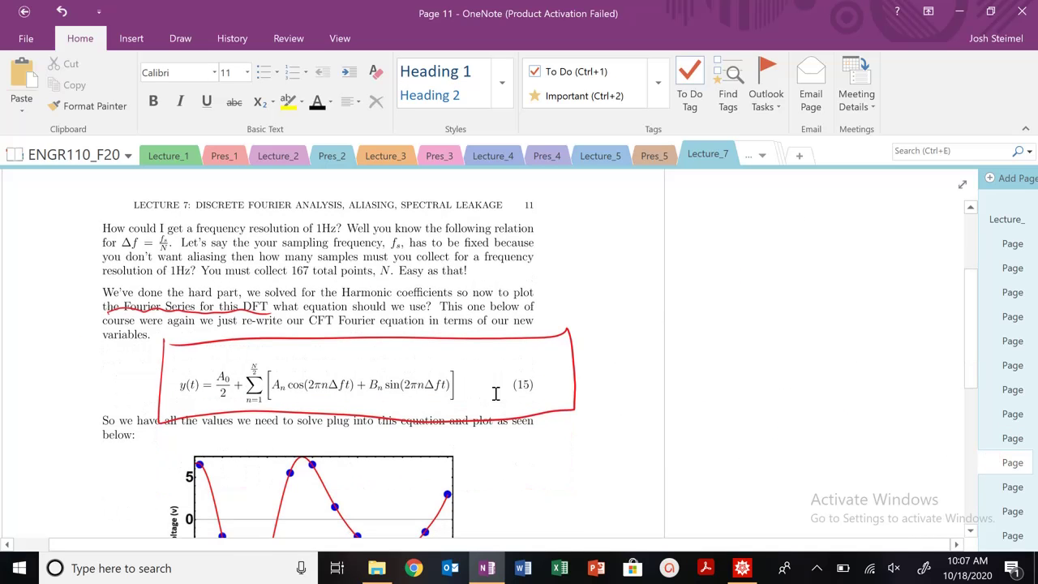
mouse_move(124, 235)
left_mouse_down()
mouse_move(187, 235)
mouse_move(103, 227)
left_mouse_up()
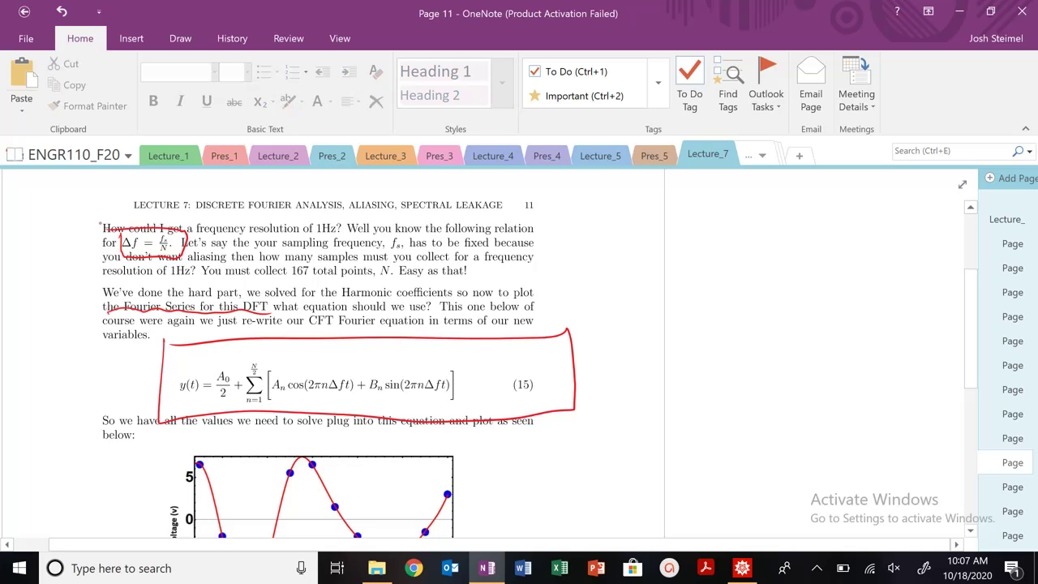
mouse_move(611, 194)
left_mouse_down()
mouse_move(630, 208)
mouse_move(621, 224)
left_mouse_up()
mouse_move(654, 203)
left_mouse_down()
mouse_move(658, 219)
mouse_move(652, 203)
left_mouse_up()
left_click_drag(682, 195, 707, 231)
left_click_drag(714, 213, 724, 221)
mouse_move(730, 200)
left_mouse_down()
mouse_move(730, 235)
mouse_move(766, 237)
left_mouse_up()
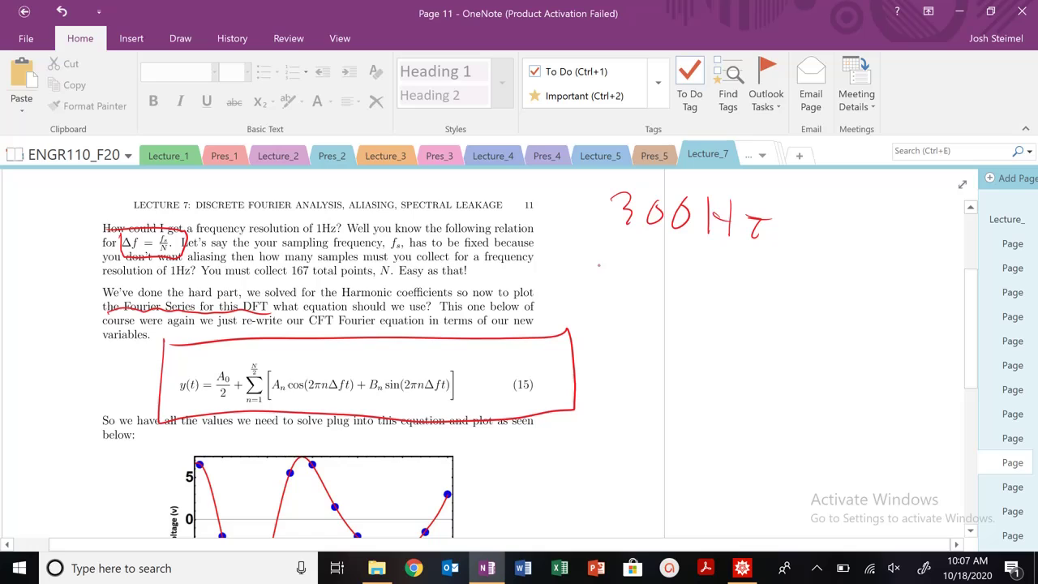
Step: Handwrite Δf = beneath the 300Hz margin note
left_click_drag(598, 261, 620, 293)
left_click_drag(610, 277, 635, 276)
left_click_drag(643, 276, 667, 291)
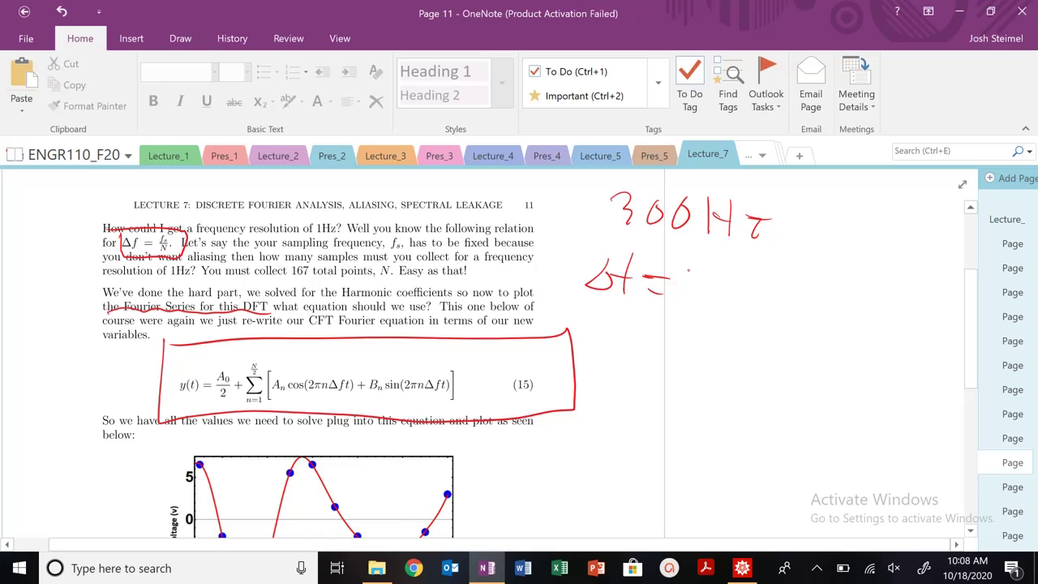
left_click(670, 280)
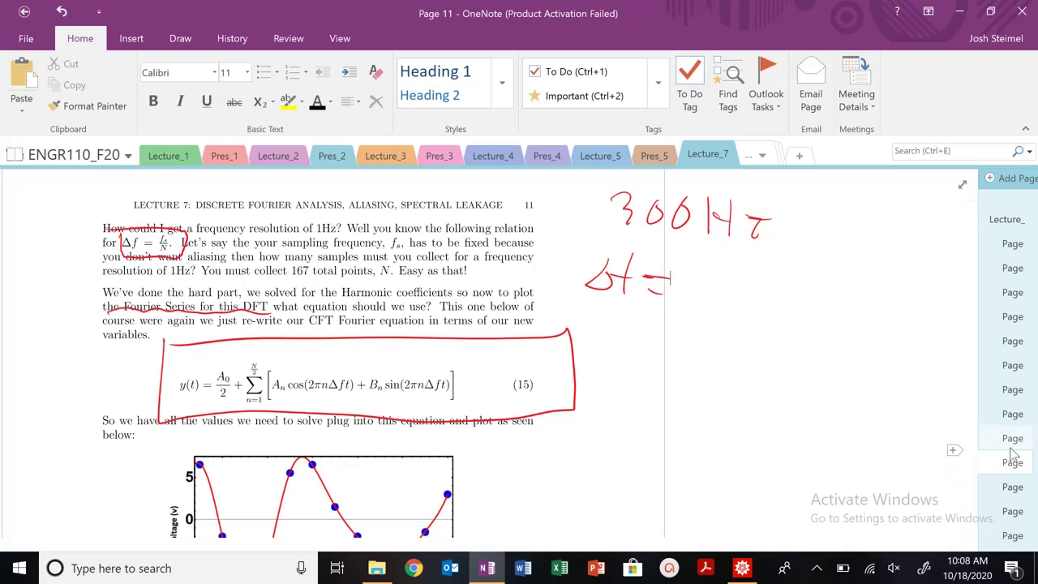
Step: Review Pages 10 and 9, then return to Page 10's spectral-leakage notes ending at 'avoid signal aliasing'
left_click(1013, 439)
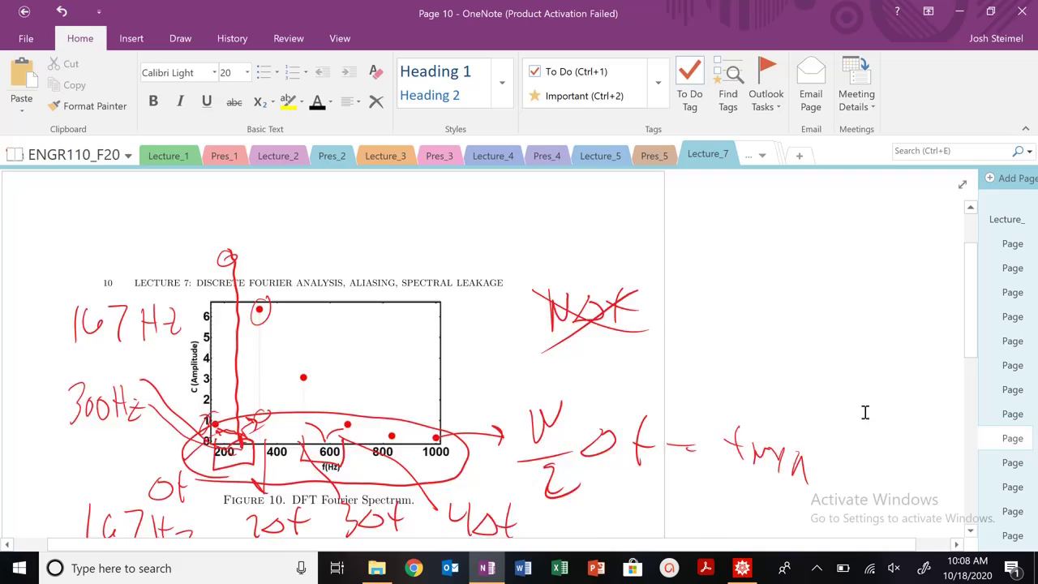
scroll(865, 412, "down", 5)
scroll(842, 406, "up", 1)
scroll(843, 406, "down", 5)
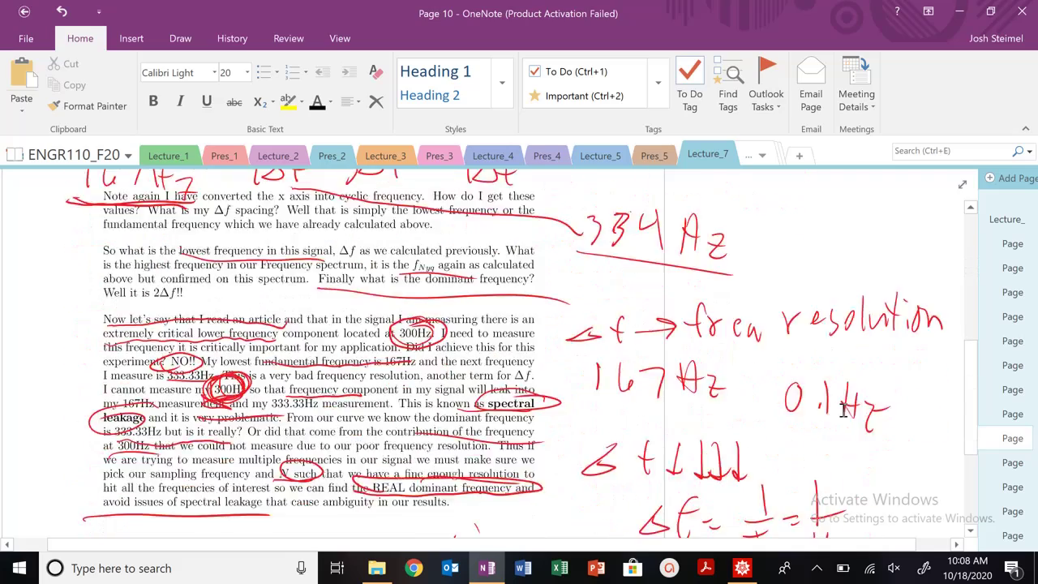
scroll(842, 407, "up", 5)
left_click(1012, 414)
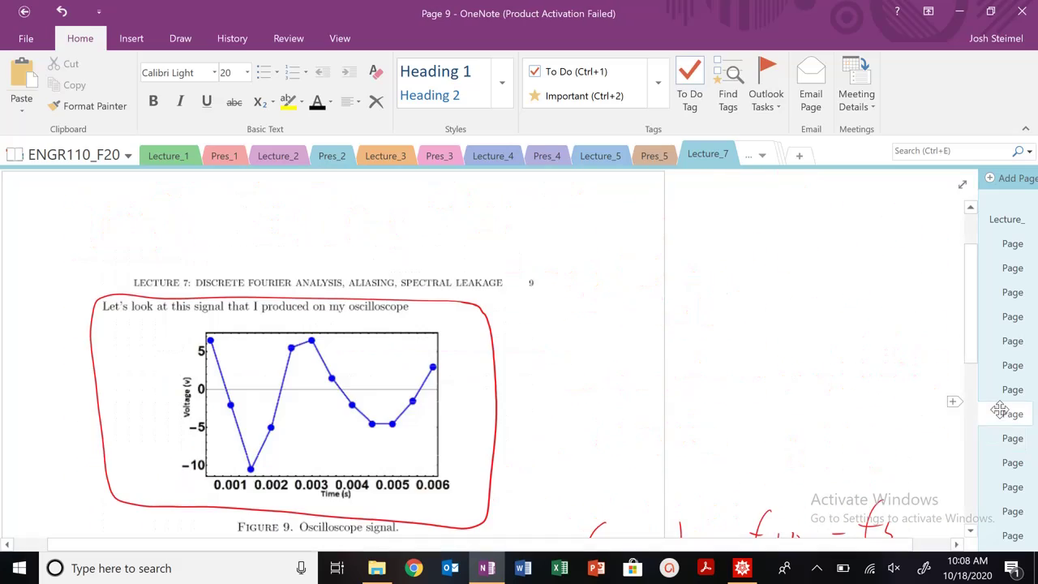
scroll(985, 387, "down", 3)
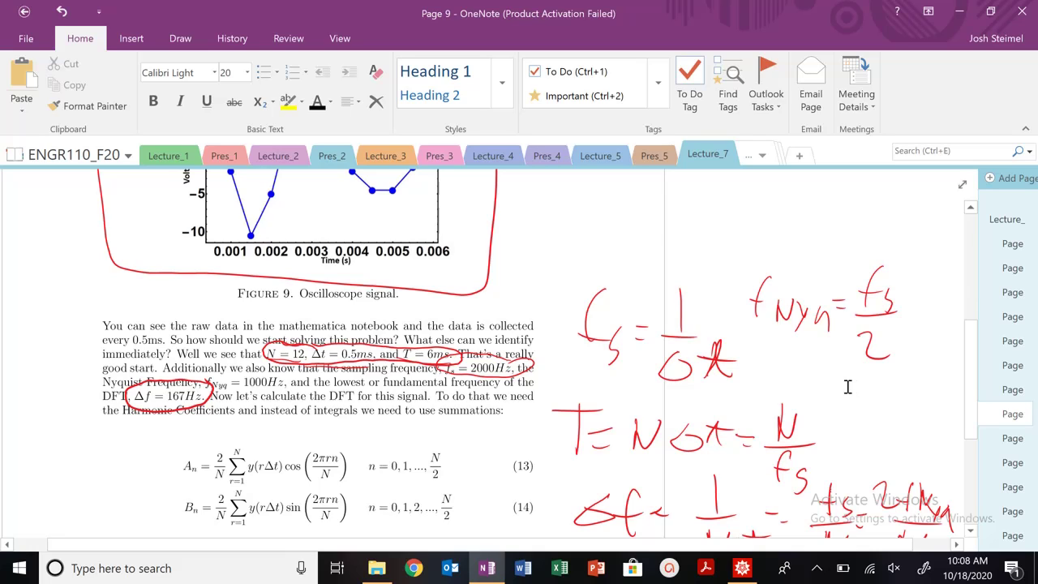
left_click(1016, 445)
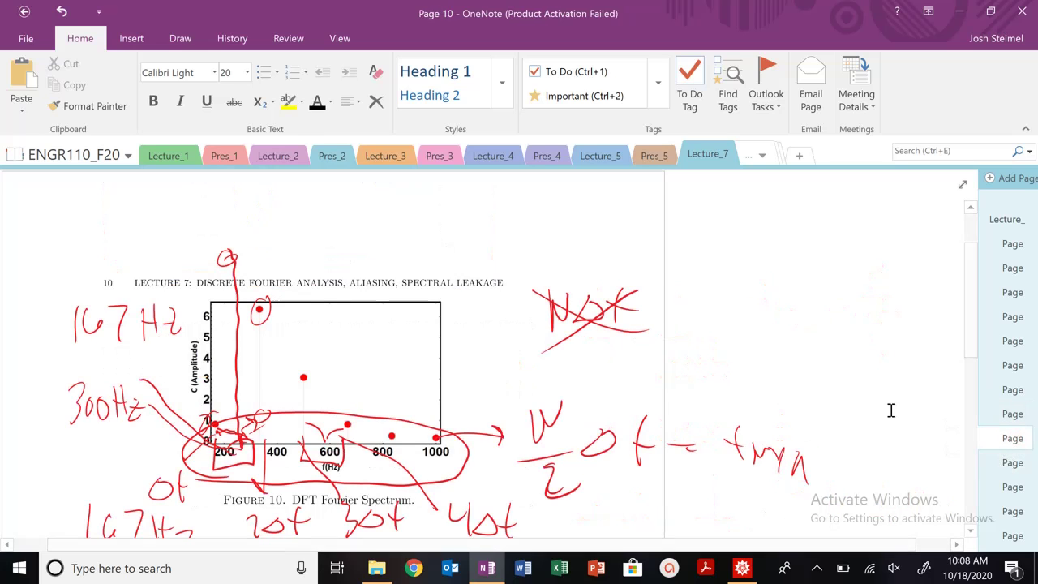
scroll(891, 408, "down", 3)
scroll(891, 408, "down", 5)
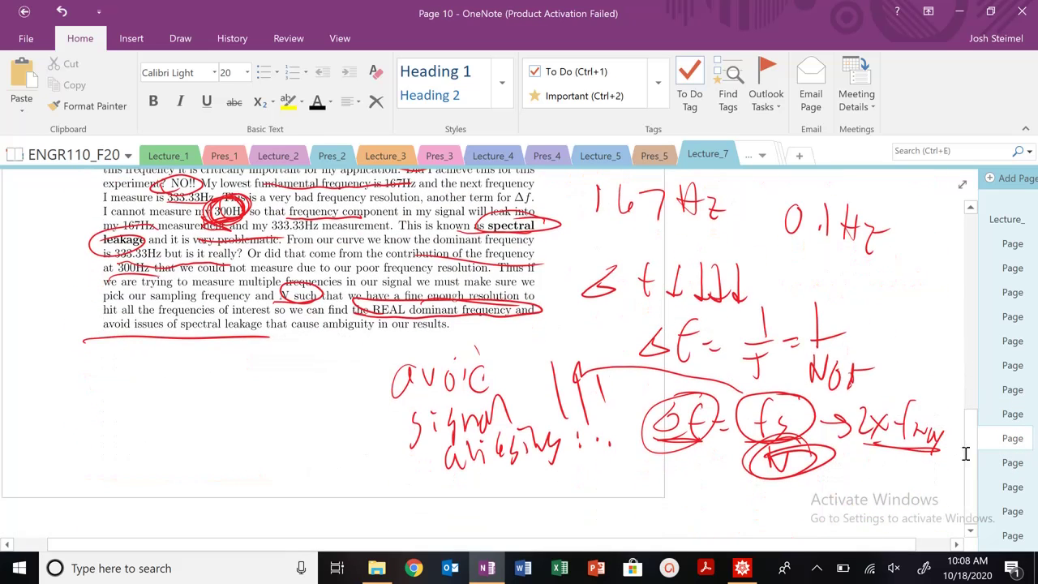
Step: Back on Page 11, write fs after Δf = and note fs=2000Hz above 300Hz
left_click(1005, 469)
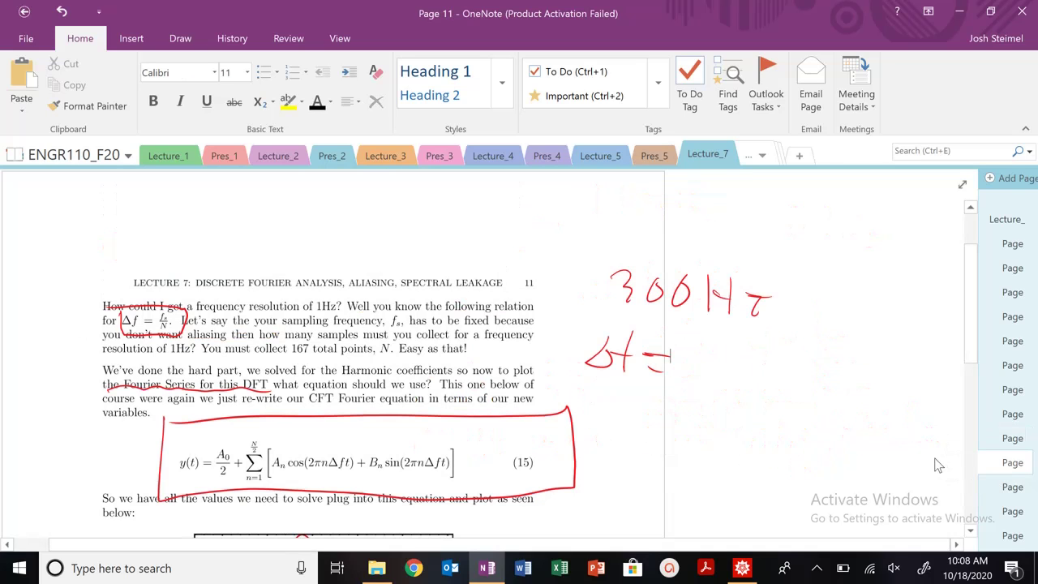
mouse_move(710, 327)
left_mouse_down()
mouse_move(696, 366)
mouse_move(704, 348)
mouse_move(717, 375)
left_mouse_up()
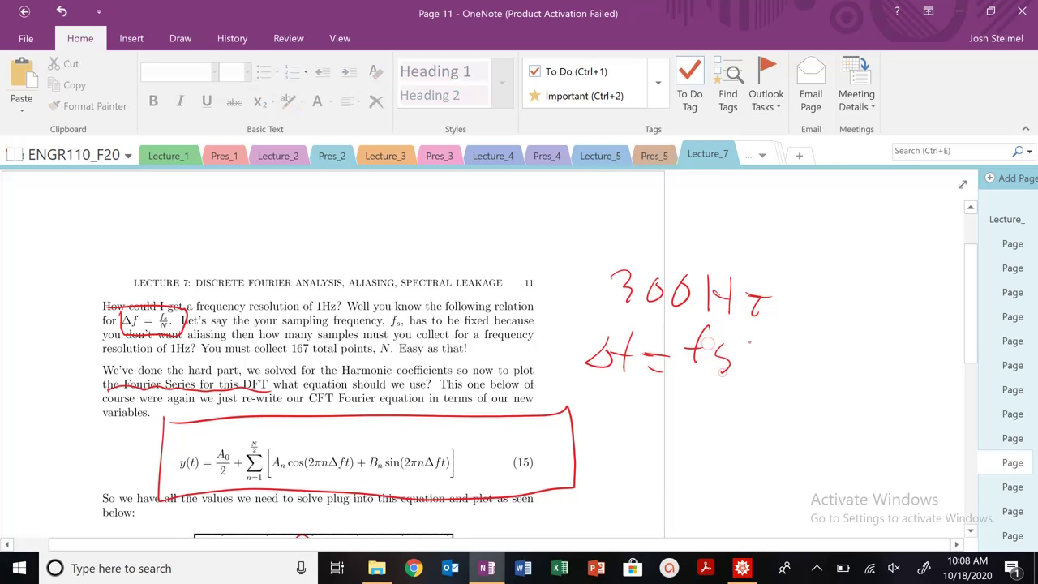
mouse_move(757, 206)
left_mouse_down()
mouse_move(747, 240)
mouse_move(756, 230)
left_mouse_up()
mouse_move(775, 224)
left_mouse_down()
mouse_move(766, 241)
mouse_move(796, 228)
left_mouse_up()
left_click_drag(787, 237, 821, 243)
mouse_move(834, 226)
left_mouse_down()
mouse_move(870, 226)
mouse_move(884, 248)
left_mouse_up()
mouse_move(894, 214)
left_mouse_down()
mouse_move(895, 248)
mouse_move(902, 231)
left_mouse_up()
left_click_drag(902, 228, 920, 250)
left_click(925, 240)
Step: Complete the fs/N fraction, then write Δf=1Hz and N=200 below it
left_click_drag(674, 371, 747, 374)
left_click_drag(697, 427, 721, 397)
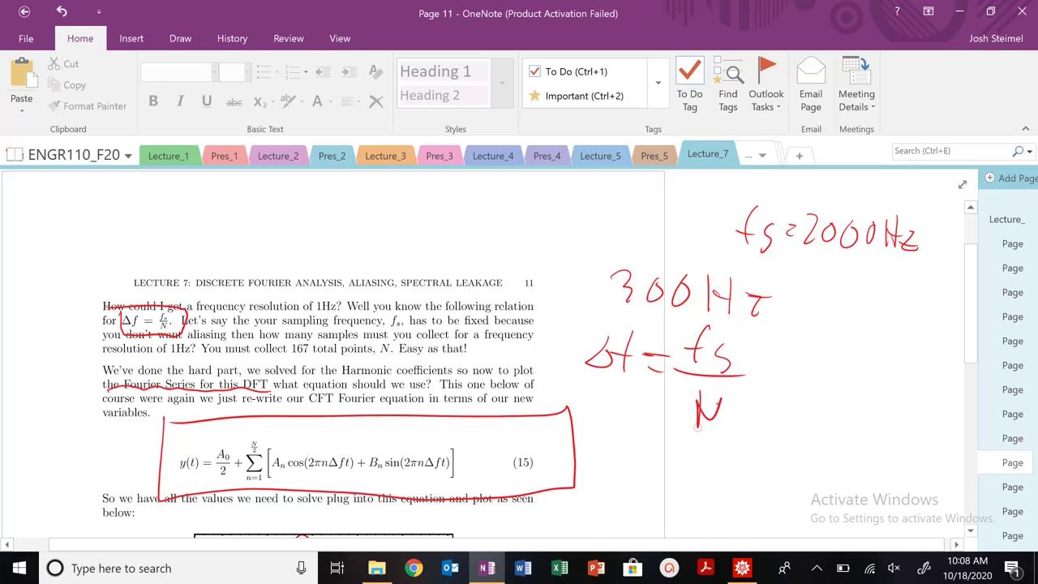
left_click_drag(670, 464, 649, 485)
mouse_move(693, 452)
left_mouse_down()
mouse_move(683, 487)
mouse_move(704, 477)
left_mouse_up()
mouse_move(720, 459)
left_mouse_down()
mouse_move(720, 495)
mouse_move(757, 492)
left_mouse_up()
left_click(797, 471)
mouse_move(769, 477)
left_mouse_down()
mouse_move(792, 504)
mouse_move(858, 437)
mouse_move(875, 445)
left_mouse_up()
mouse_move(861, 454)
left_mouse_down()
mouse_move(900, 464)
mouse_move(914, 438)
left_mouse_up()
left_click_drag(934, 438, 935, 439)
Step: Scribble over the 167 total points figure and write N=7000 above the lecture heading
left_click_drag(278, 344, 400, 352)
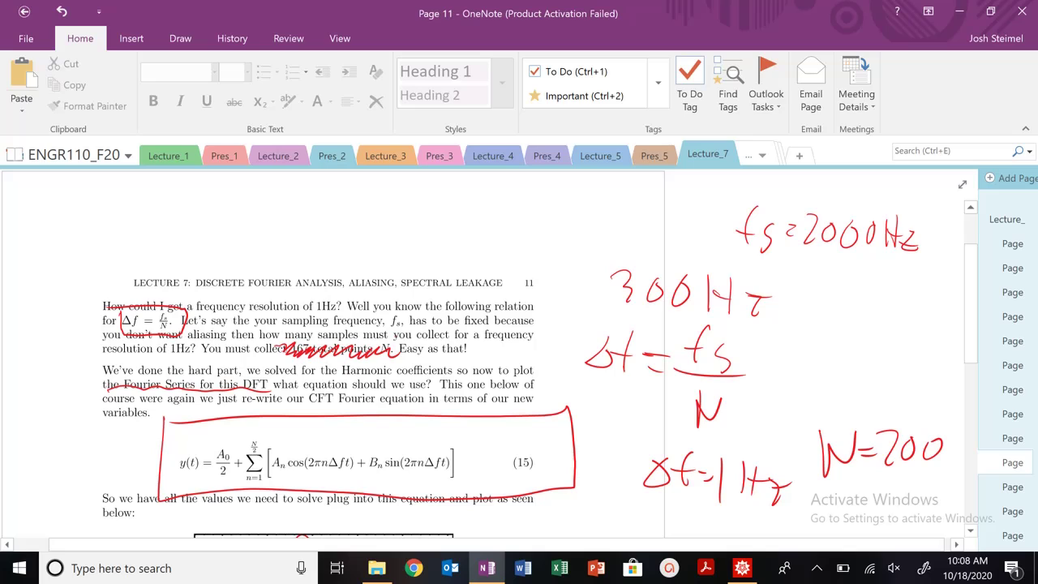
mouse_move(324, 248)
left_mouse_down()
mouse_move(326, 219)
mouse_move(351, 219)
left_mouse_up()
left_click_drag(354, 236, 370, 244)
mouse_move(378, 223)
left_mouse_down()
mouse_move(386, 246)
mouse_move(411, 231)
left_mouse_up()
left_click_drag(433, 225, 468, 230)
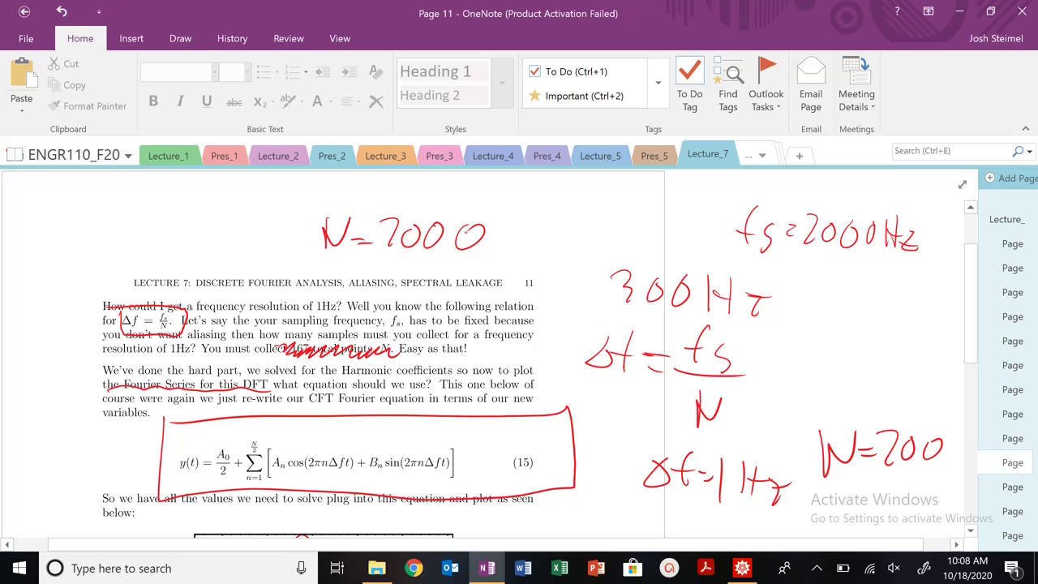
Step: In the Mathematica notebook, scroll up to the T period calculation cells
left_click(741, 570)
scroll(266, 325, "up", 10)
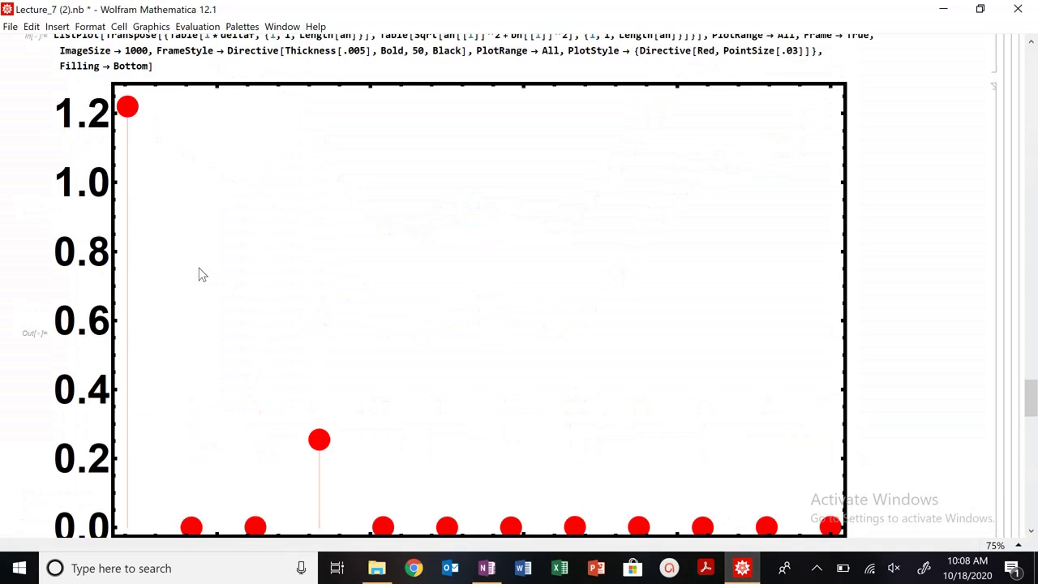
scroll(199, 268, "up", 10)
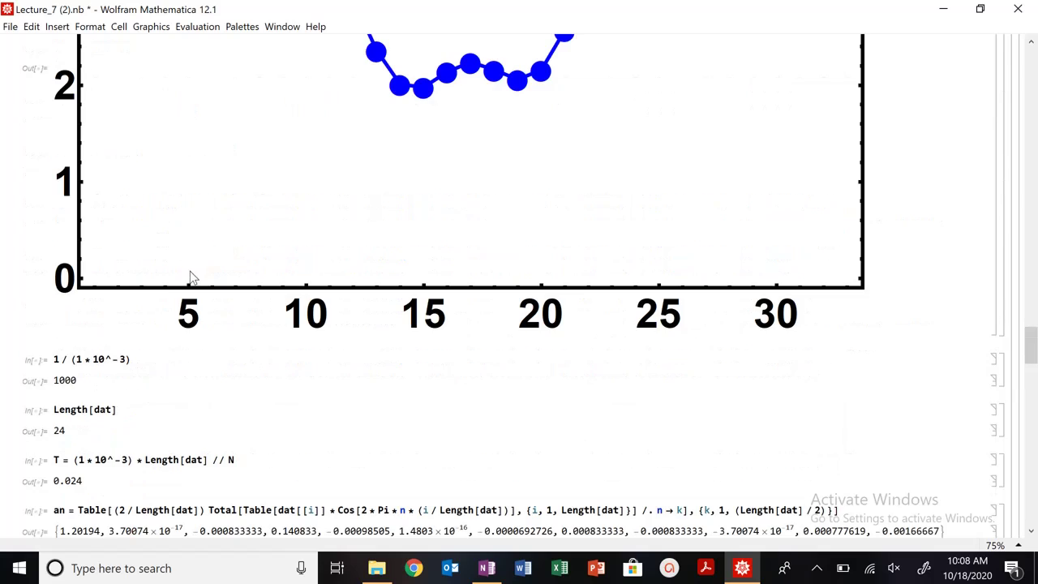
scroll(192, 278, "up", 15)
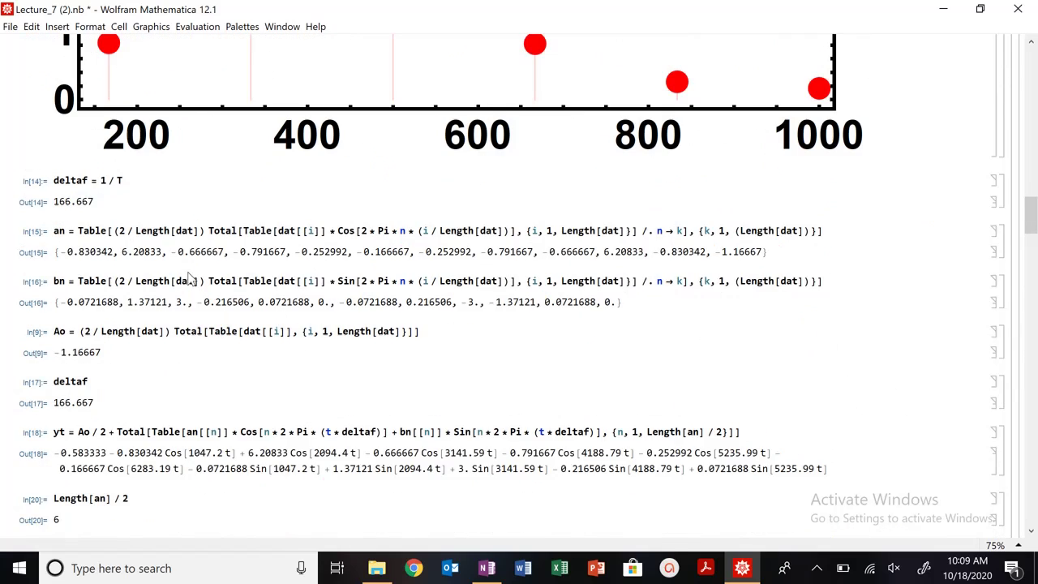
scroll(188, 278, "up", 15)
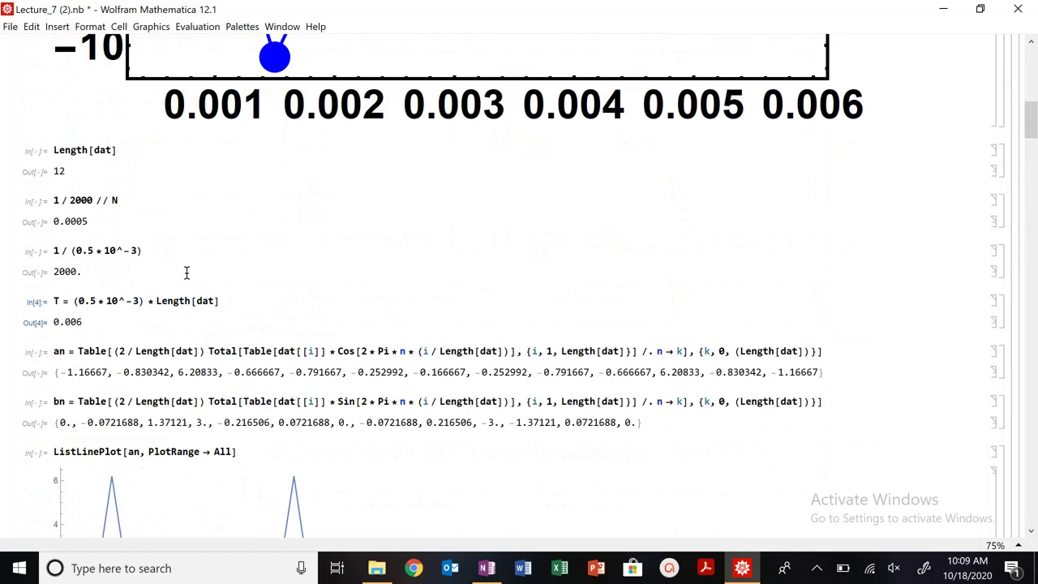
left_click(112, 305)
double_click(111, 305)
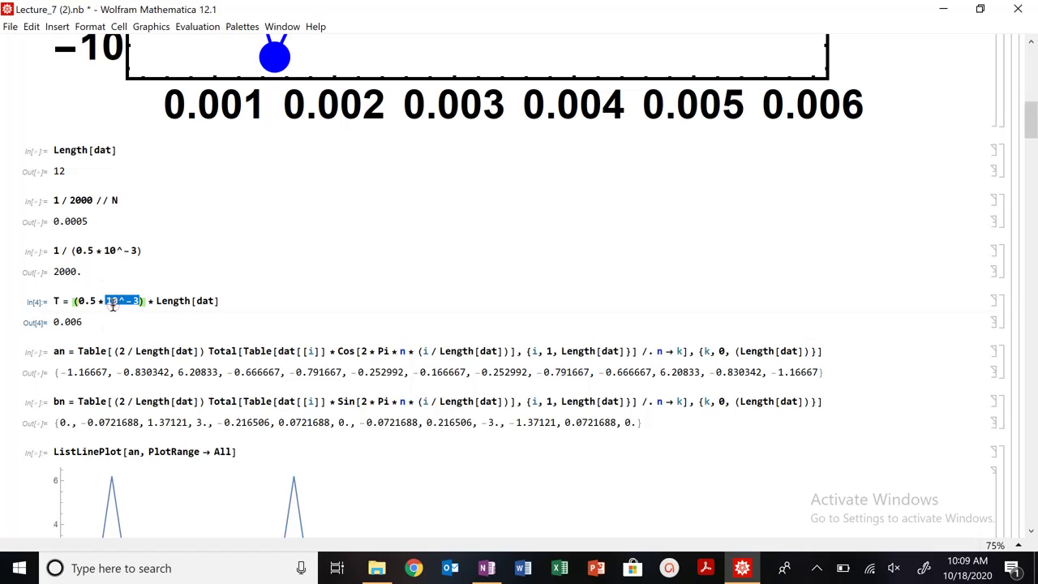
Step: Prefix 1/(0.5*10^-3) with fs= and evaluate it to 2000., then return to OneNote
left_click(53, 253)
type("fs=")
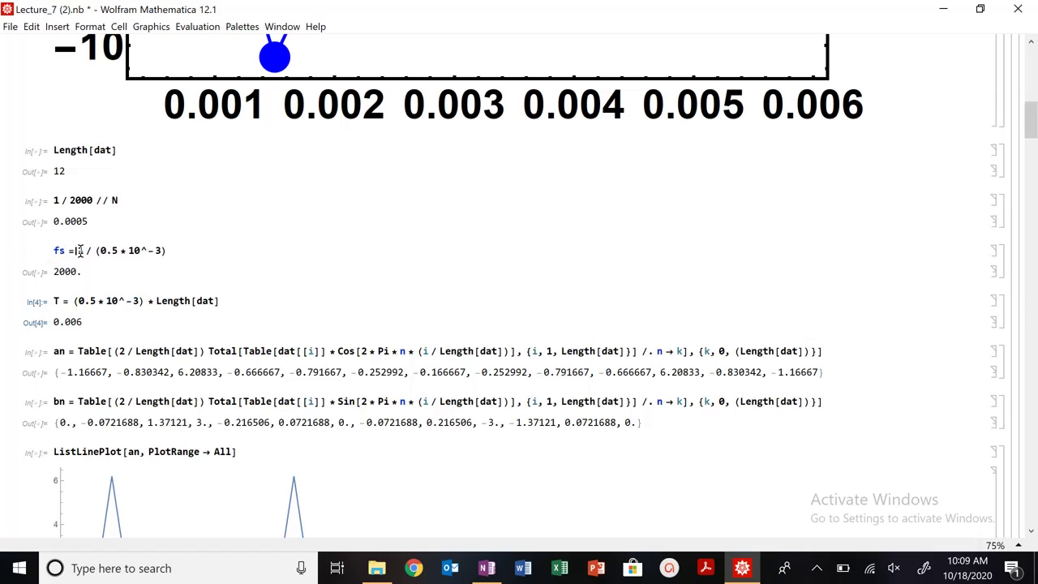
key("shift+Return")
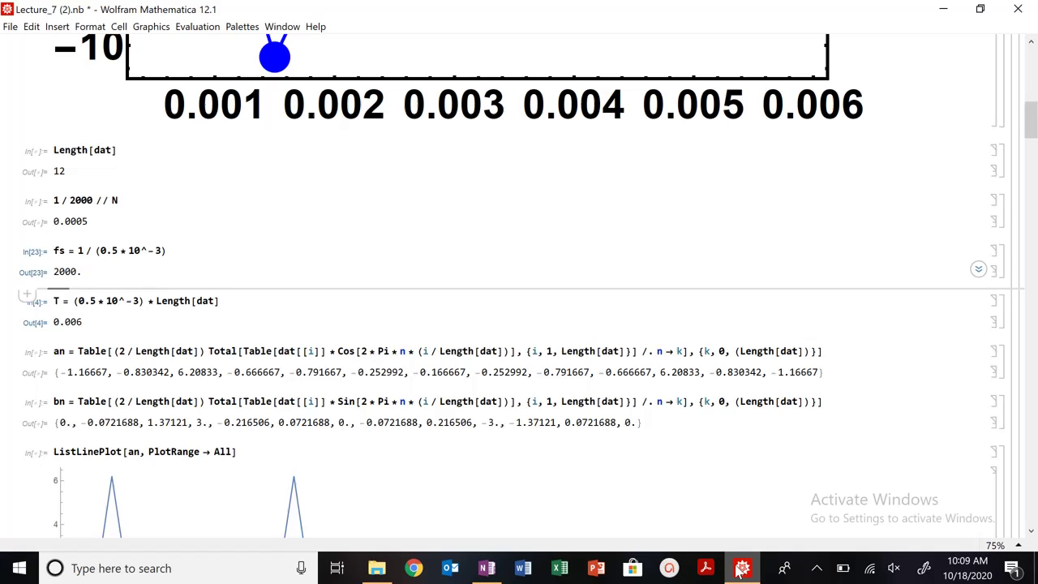
mouse_move(740, 570)
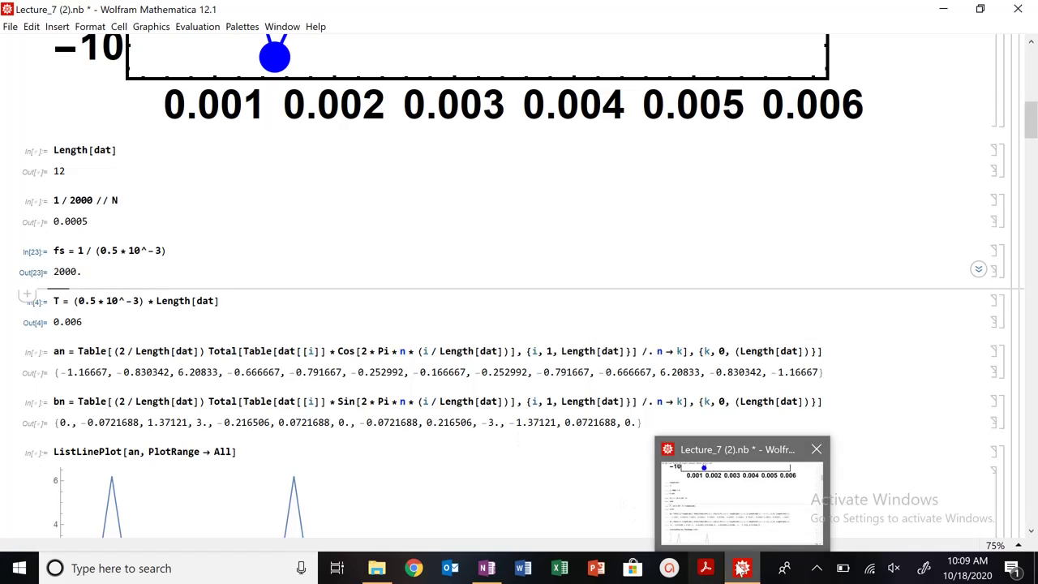
left_click(487, 569)
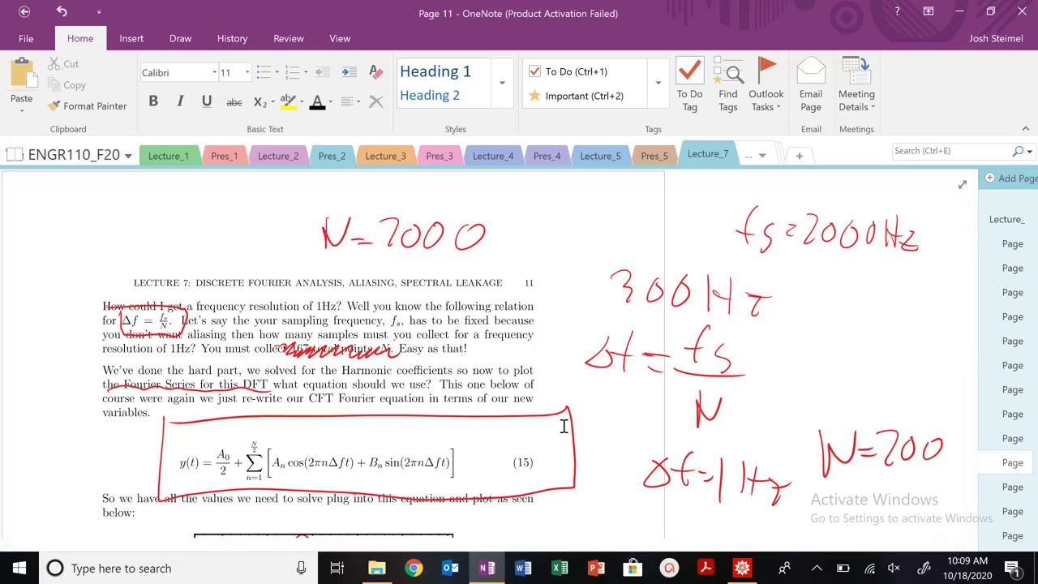
Step: Write Δf = 1Hz at the top left and circle N=7000 in red
mouse_move(88, 216)
left_mouse_down()
mouse_move(60, 240)
mouse_move(140, 229)
mouse_move(135, 219)
mouse_move(154, 247)
left_mouse_up()
left_click_drag(168, 213, 176, 242)
mouse_move(186, 210)
left_mouse_down()
mouse_move(188, 240)
mouse_move(189, 226)
left_mouse_up()
left_click_drag(196, 231, 219, 245)
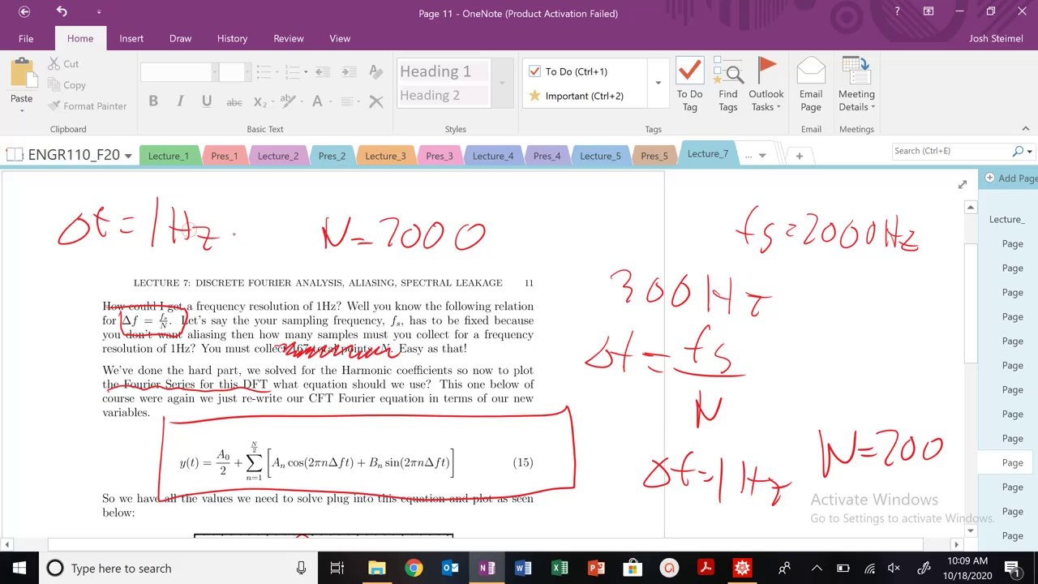
left_click_drag(325, 258, 362, 269)
left_click_drag(318, 206, 427, 271)
Step: Circle fs and write = 2000Hz beside it
mouse_move(735, 330)
left_mouse_down()
mouse_move(735, 343)
mouse_move(704, 322)
left_mouse_up()
left_click_drag(763, 347, 797, 355)
left_click_drag(808, 341, 826, 361)
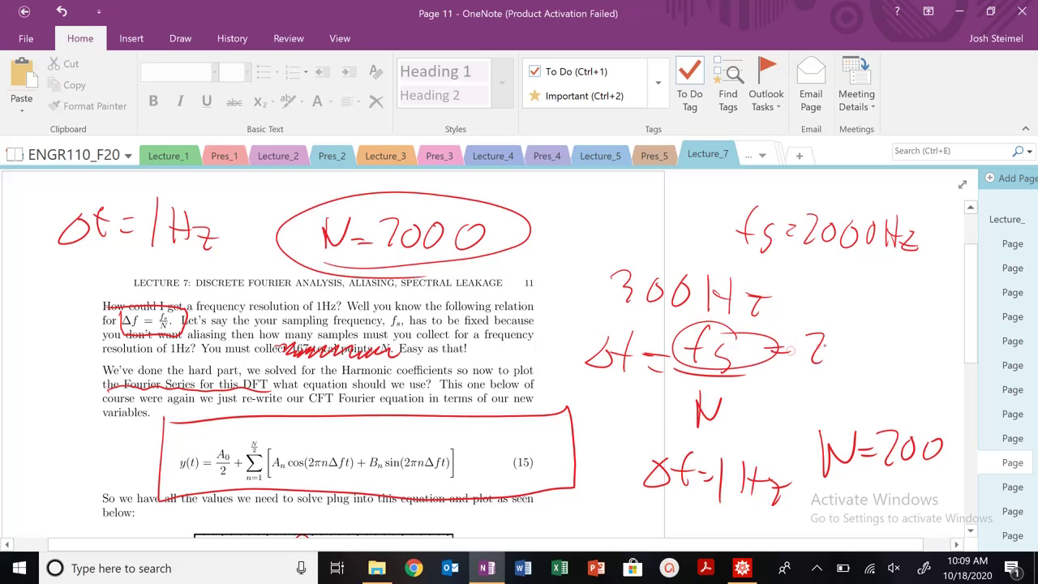
left_click_drag(750, 258, 803, 250)
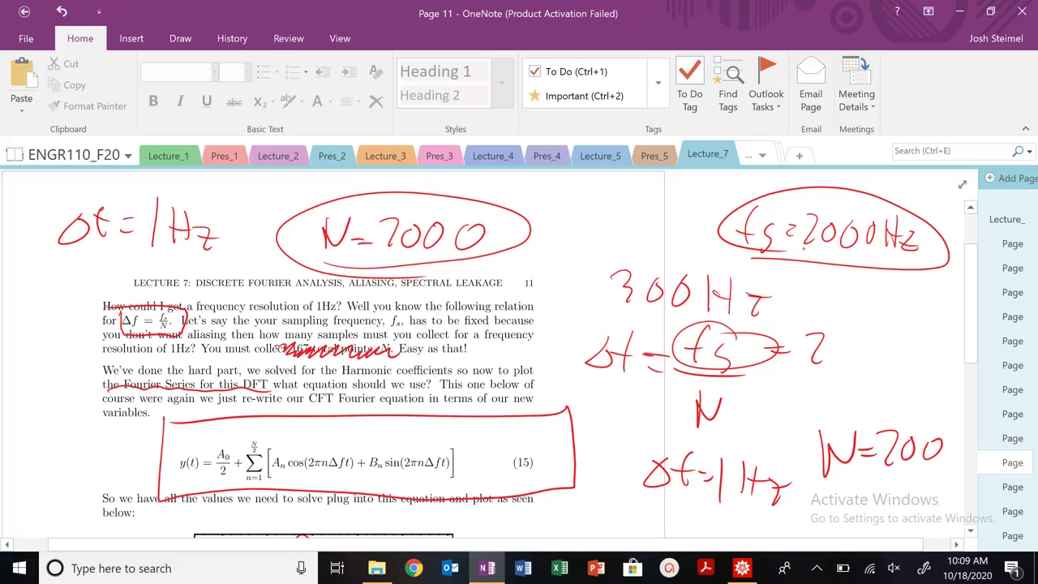
Step: Write f_max = 1000Hz to the right of the circled N=7000
mouse_move(566, 192)
left_mouse_down()
mouse_move(555, 225)
mouse_move(577, 224)
left_mouse_up()
left_click_drag(580, 221, 602, 243)
left_click_drag(605, 221, 615, 230)
left_click_drag(622, 218, 644, 224)
mouse_move(662, 205)
left_mouse_down()
mouse_move(698, 186)
mouse_move(714, 210)
left_mouse_up()
left_click_drag(716, 198, 729, 181)
mouse_move(727, 182)
left_mouse_down()
mouse_move(728, 208)
mouse_move(758, 201)
mouse_move(748, 196)
left_mouse_up()
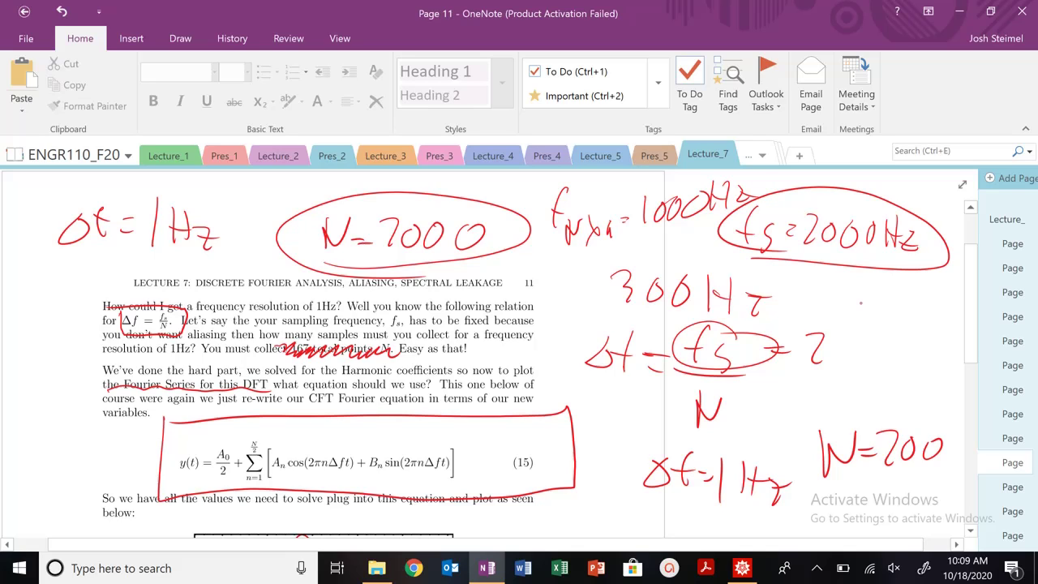
Step: Complete the equation as 1000Hz = N/2 · Δf
left_click_drag(758, 182, 783, 179)
left_click_drag(777, 186, 819, 173)
mouse_move(812, 195)
left_mouse_down()
mouse_move(828, 192)
mouse_move(832, 213)
left_mouse_up()
mouse_move(841, 198)
left_mouse_down()
mouse_move(860, 185)
mouse_move(867, 200)
mouse_move(879, 187)
left_mouse_up()
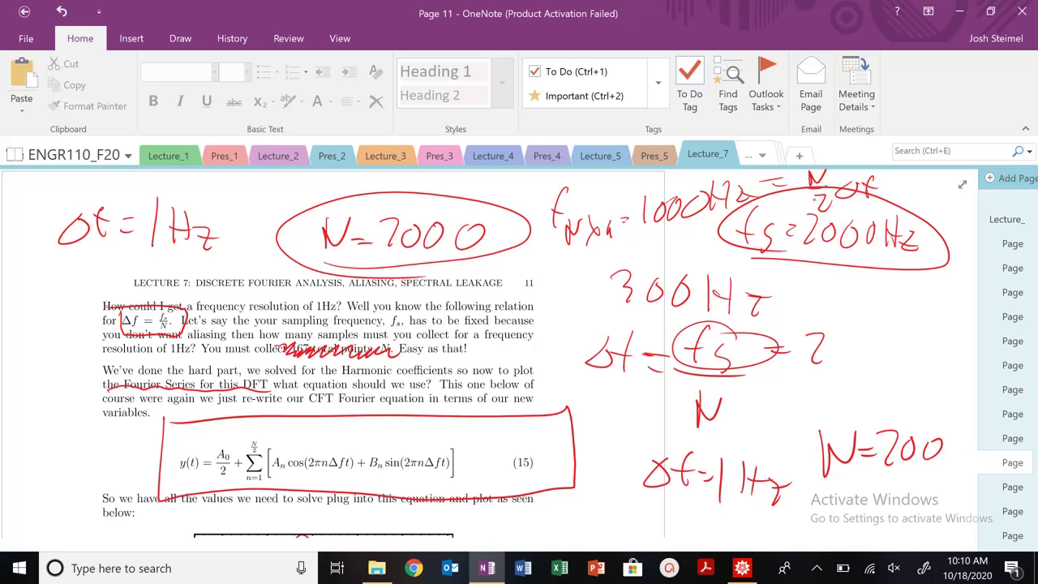
left_click(880, 204)
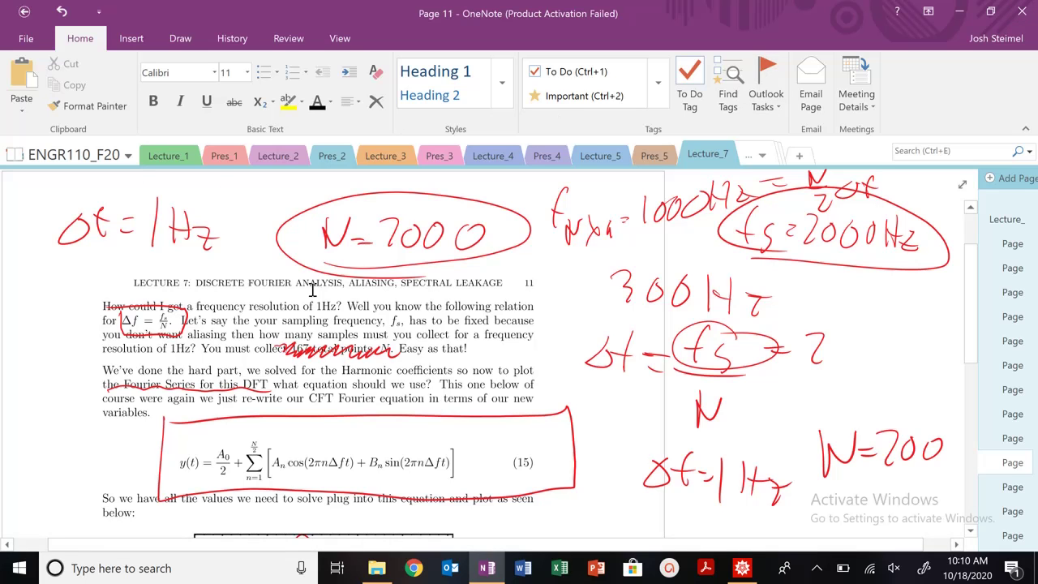
Step: Review the spectral-leakage notes and DFT spectrum figure on page 10
left_click(1013, 438)
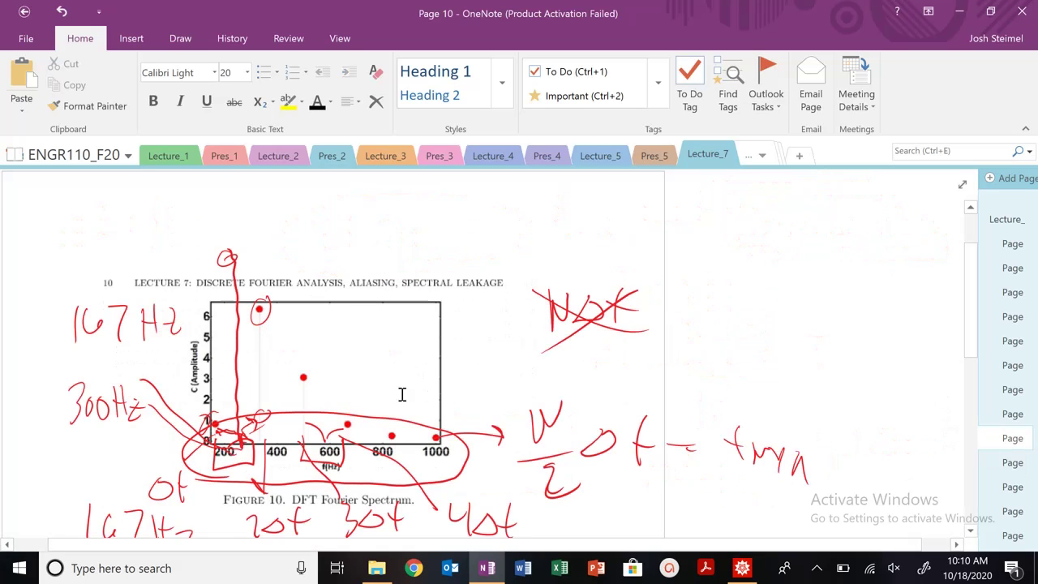
scroll(272, 397, "down", 3)
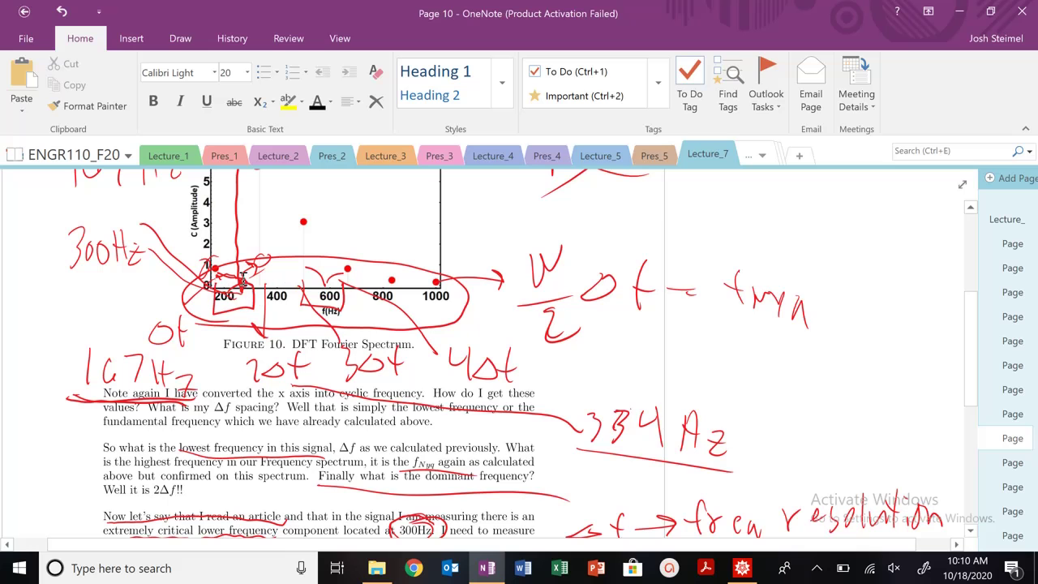
scroll(235, 277, "up", 1)
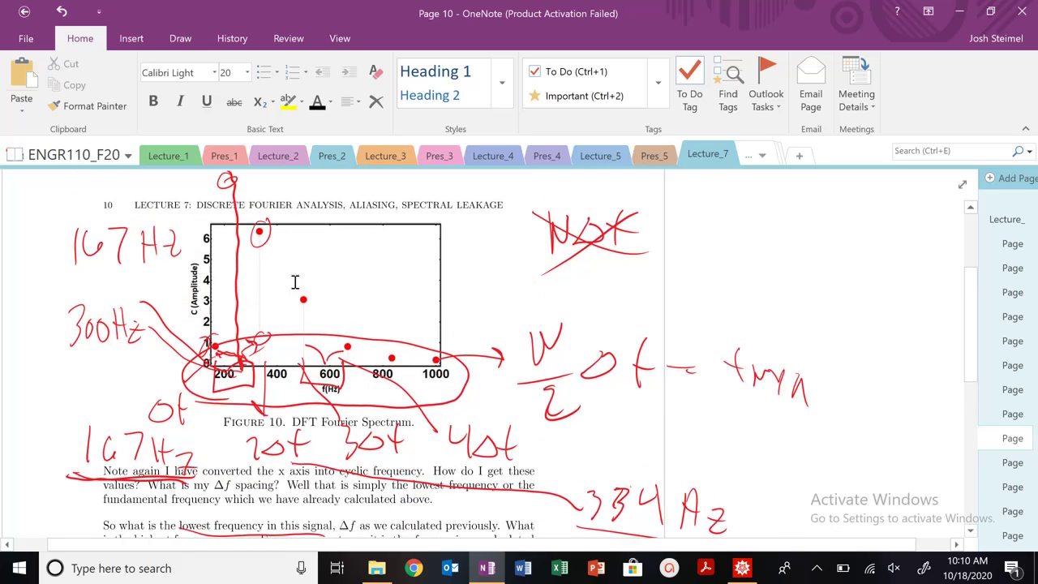
scroll(300, 287, "down", 2)
scroll(306, 289, "down", 4)
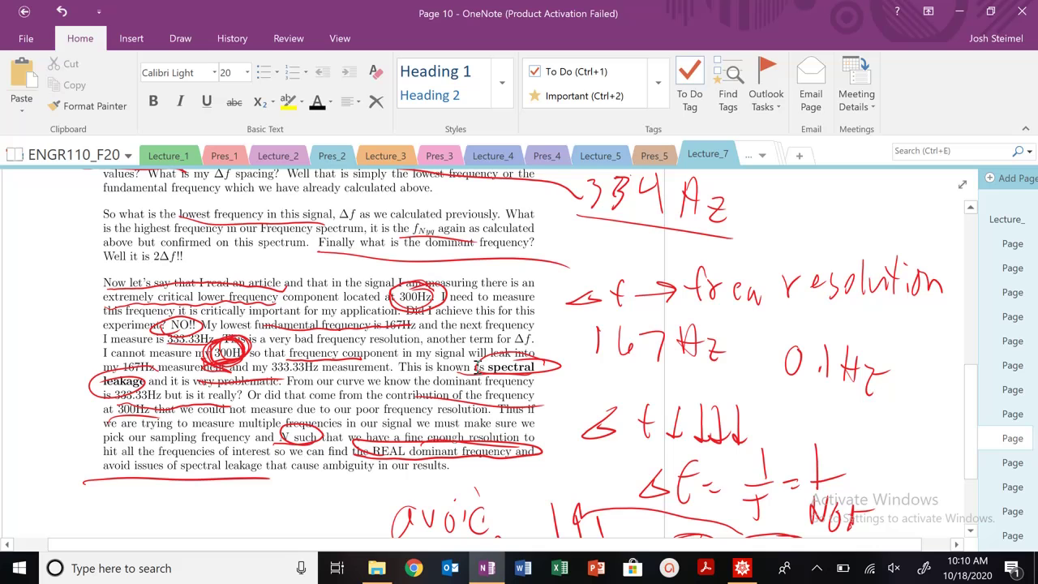
Step: Return to page 11 and scroll down to Figure 11, DFT Fourier Series
left_click(1004, 460)
scroll(769, 432, "down", 8)
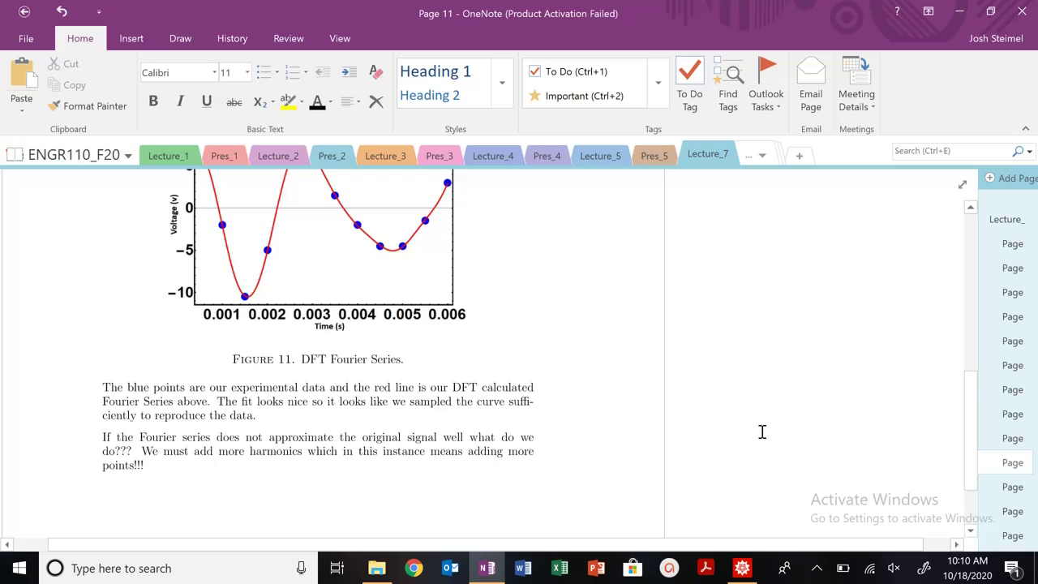
scroll(763, 432, "down", 2)
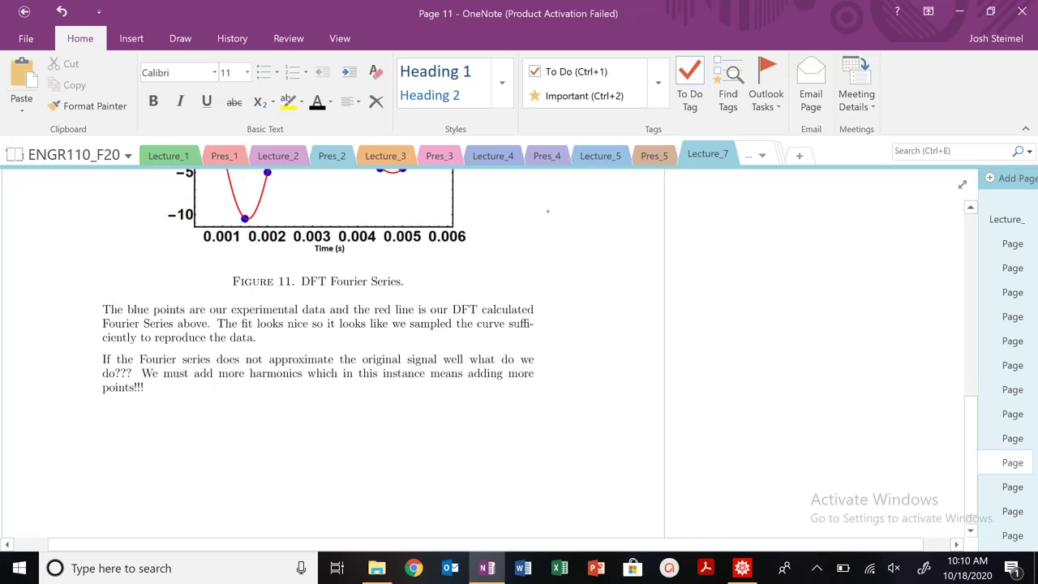
Step: Write 'Signal' and the first frequency 1000Hz beside Figure 11
mouse_move(552, 203)
left_mouse_down()
mouse_move(542, 239)
mouse_move(565, 235)
left_mouse_up()
mouse_move(589, 217)
left_mouse_down()
mouse_move(585, 245)
mouse_move(622, 231)
mouse_move(667, 234)
left_mouse_up()
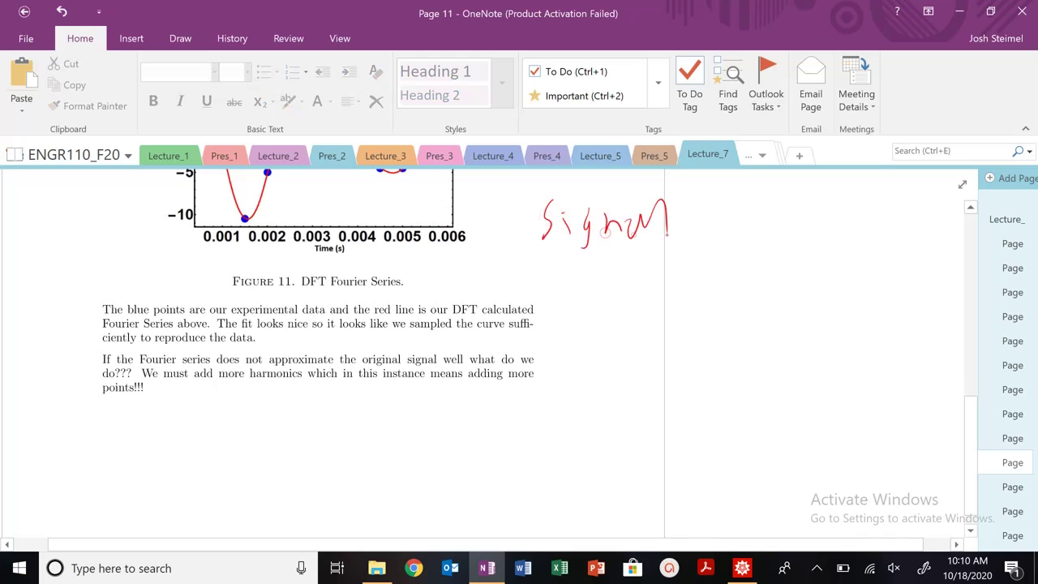
mouse_move(567, 273)
left_mouse_down()
mouse_move(564, 302)
mouse_move(580, 294)
left_mouse_up()
left_click_drag(609, 276, 607, 302)
mouse_move(639, 276)
left_mouse_down()
mouse_move(634, 302)
mouse_move(661, 302)
left_mouse_up()
mouse_move(676, 271)
left_mouse_down()
mouse_move(677, 299)
mouse_move(681, 287)
left_mouse_up()
left_click_drag(688, 279, 697, 308)
left_click_drag(730, 296, 717, 324)
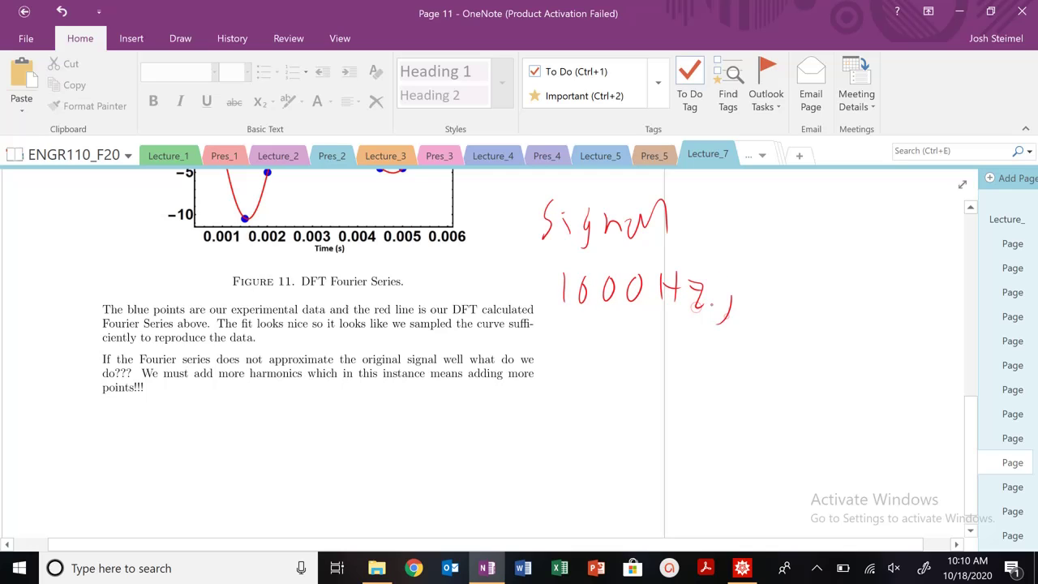
Step: Add the frequencies 500, 676, 0.1, 35 and 87 to the list
left_click_drag(758, 276, 739, 306)
left_click_drag(795, 282, 794, 284)
left_click_drag(829, 282, 831, 302)
left_click_drag(849, 308, 829, 334)
mouse_move(884, 284)
left_mouse_down()
mouse_move(873, 308)
mouse_move(899, 326)
mouse_move(933, 301)
left_mouse_up()
left_click_drag(941, 305, 949, 339)
left_click_drag(602, 357, 645, 399)
left_click_drag(678, 395, 663, 430)
mouse_move(729, 361)
left_mouse_down()
mouse_move(728, 403)
mouse_move(759, 401)
mouse_move(777, 371)
left_mouse_up()
left_click_drag(805, 404, 796, 433)
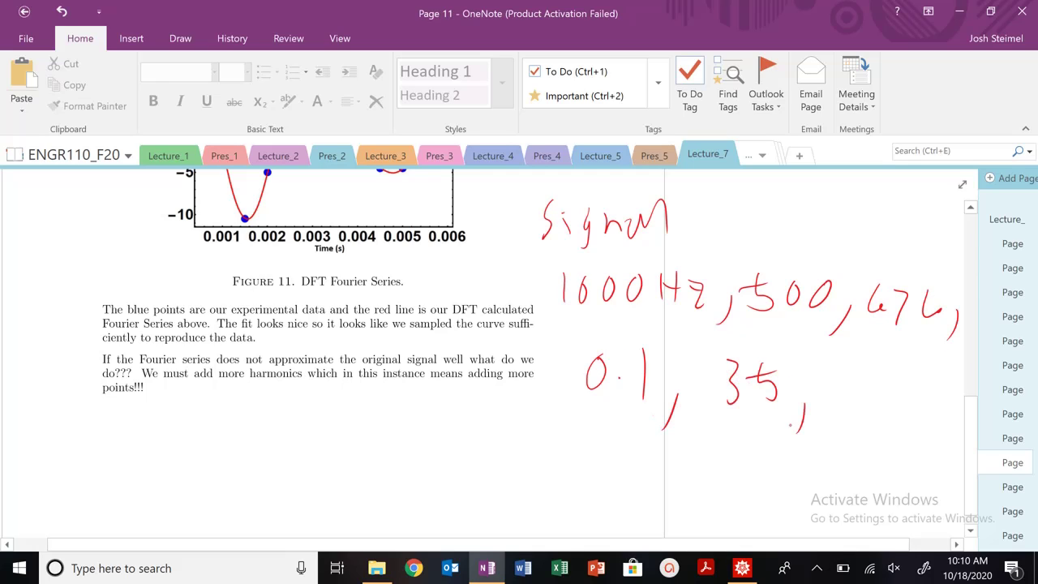
mouse_move(852, 371)
left_mouse_down()
mouse_move(848, 381)
mouse_move(895, 411)
left_mouse_up()
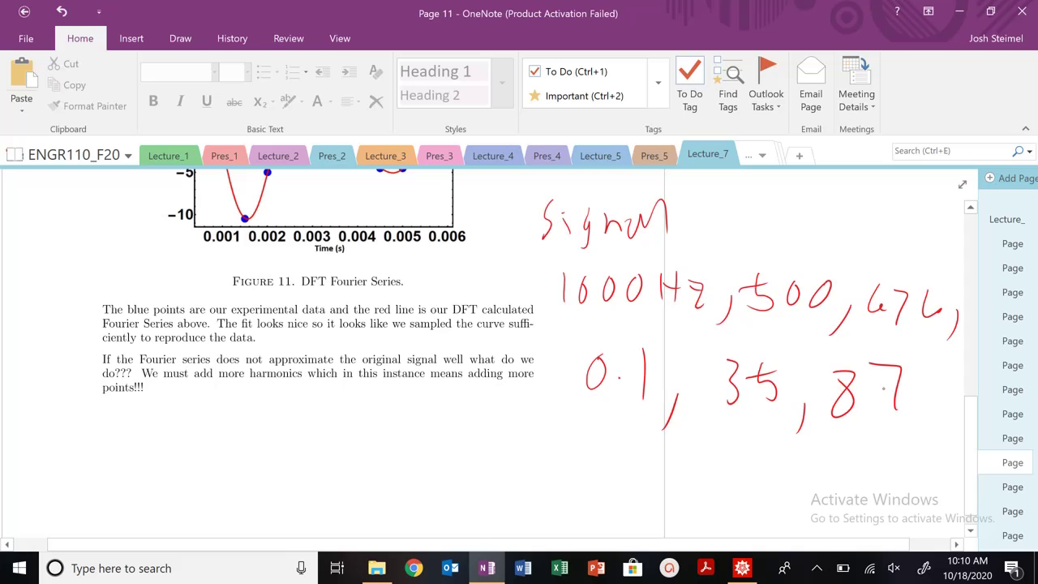
Step: Underline 1000Hz, 500, 676, 0.1, 35 and 87 in red
left_click_drag(545, 311, 637, 319)
left_click_drag(748, 328, 933, 326)
left_click_drag(586, 408, 656, 401)
left_click_drag(711, 421, 753, 418)
left_click_drag(836, 429, 894, 427)
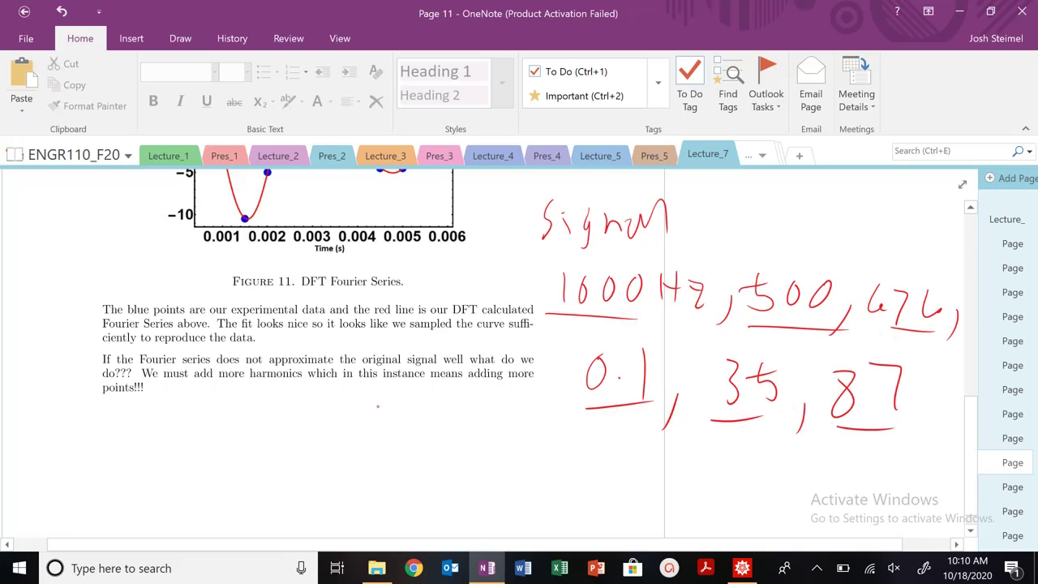
Step: Write fs and Δf labels below the paragraph text
left_click_drag(379, 404, 357, 456)
left_click_drag(350, 434, 378, 430)
mouse_move(394, 428)
left_mouse_down()
mouse_move(388, 465)
mouse_move(432, 509)
left_mouse_up()
left_click_drag(418, 491, 451, 486)
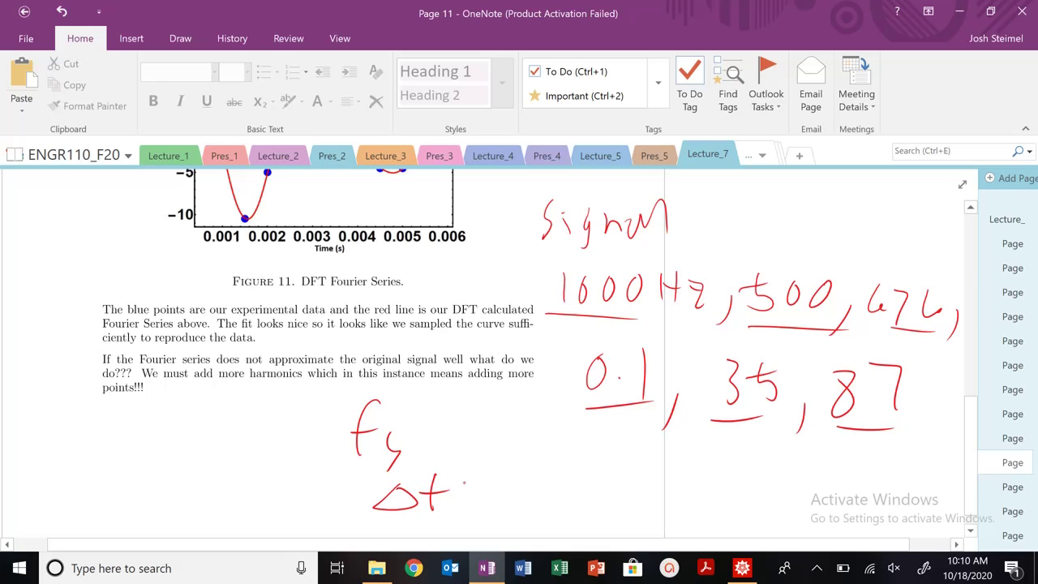
Step: Circle 1000Hz in red and write fs > 2000Hz
mouse_move(605, 316)
left_mouse_down()
mouse_move(559, 311)
mouse_move(730, 276)
mouse_move(579, 318)
left_mouse_up()
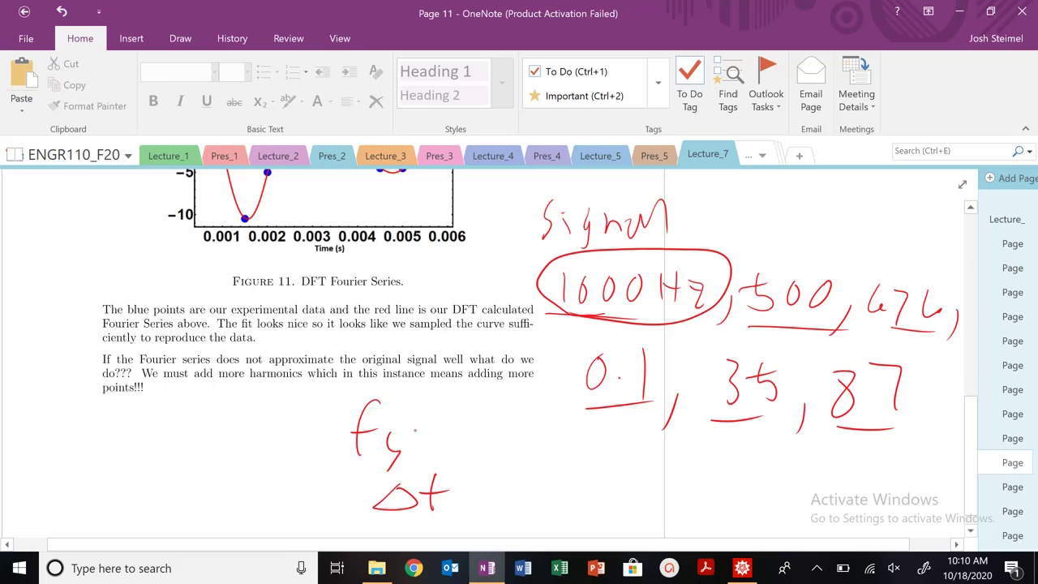
left_click_drag(410, 418, 436, 444)
left_click_drag(459, 407, 478, 422)
left_click_drag(501, 412, 544, 420)
mouse_move(574, 420)
left_mouse_down()
mouse_move(575, 436)
mouse_move(616, 446)
left_mouse_up()
left_click_drag(453, 490, 472, 490)
Step: Circle 0.1 and complete the note as Δf = 0.1Hz
left_click_drag(453, 507, 475, 506)
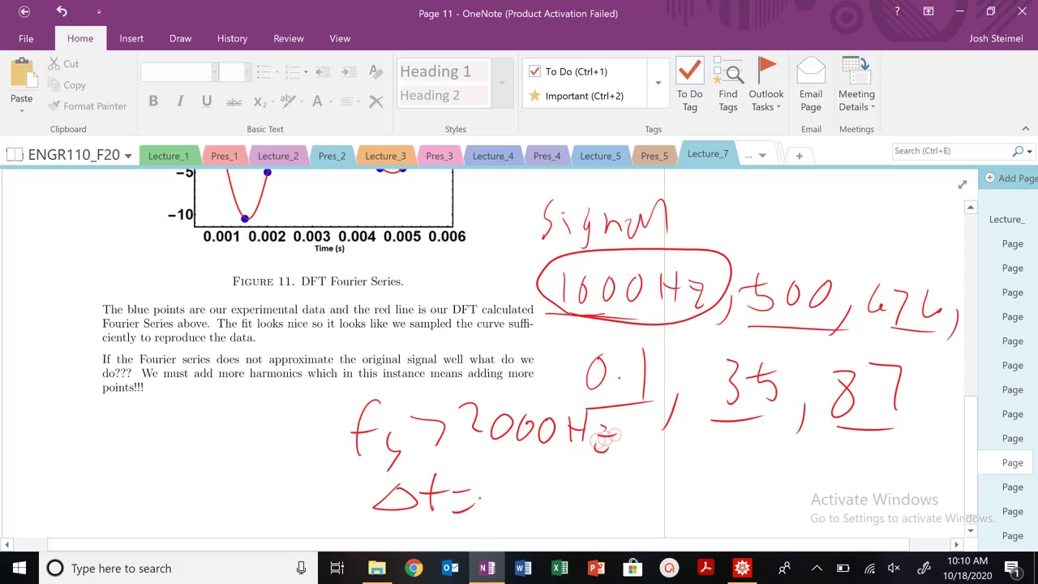
mouse_move(659, 328)
left_mouse_down()
mouse_move(581, 381)
mouse_move(681, 340)
left_mouse_up()
left_click_drag(513, 485, 563, 520)
left_click(537, 499)
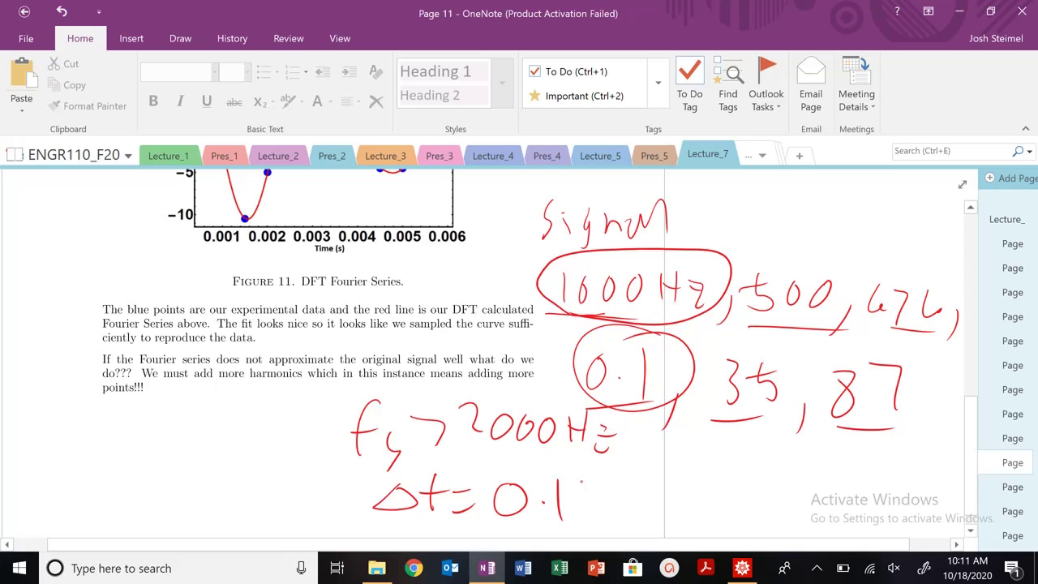
left_click_drag(580, 483, 580, 519)
left_click_drag(584, 503, 607, 501)
mouse_move(599, 490)
left_mouse_down()
mouse_move(598, 513)
mouse_move(633, 512)
left_mouse_up()
Step: Underline 0.1, 35, 87, 676 and 500 again in red
left_click_drag(585, 394, 638, 392)
left_click_drag(727, 412, 779, 408)
left_click_drag(835, 425, 891, 422)
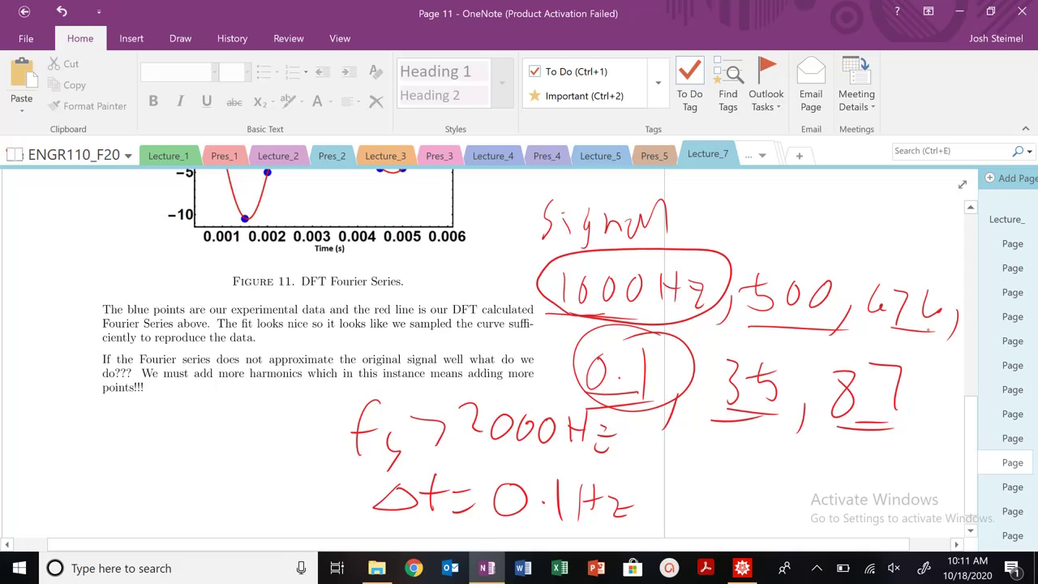
left_click_drag(899, 328, 931, 330)
left_click_drag(756, 329, 789, 327)
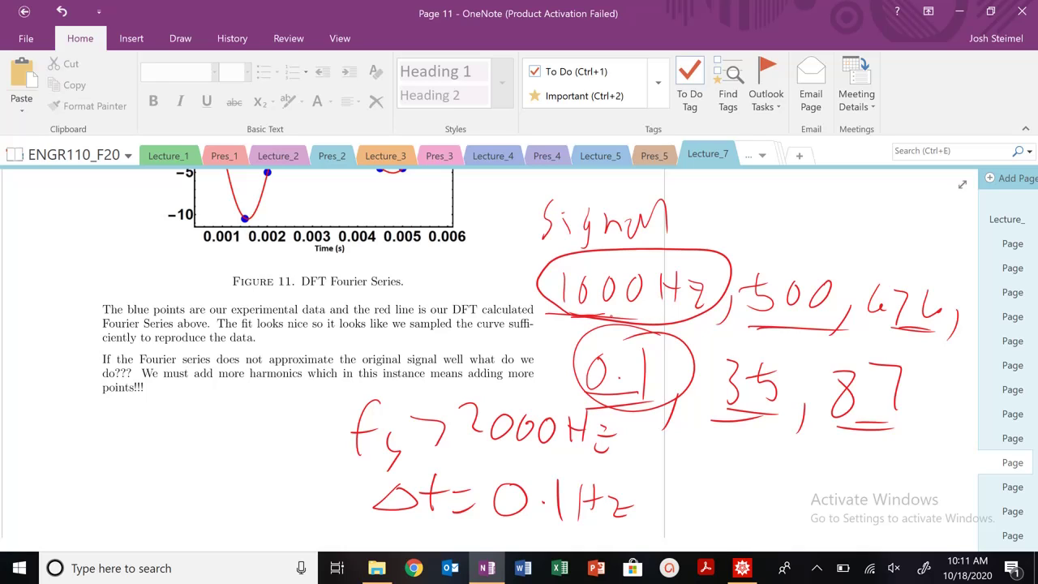
Step: Leave page 11 and browse through pages 12, 13 and 14
left_click(398, 333)
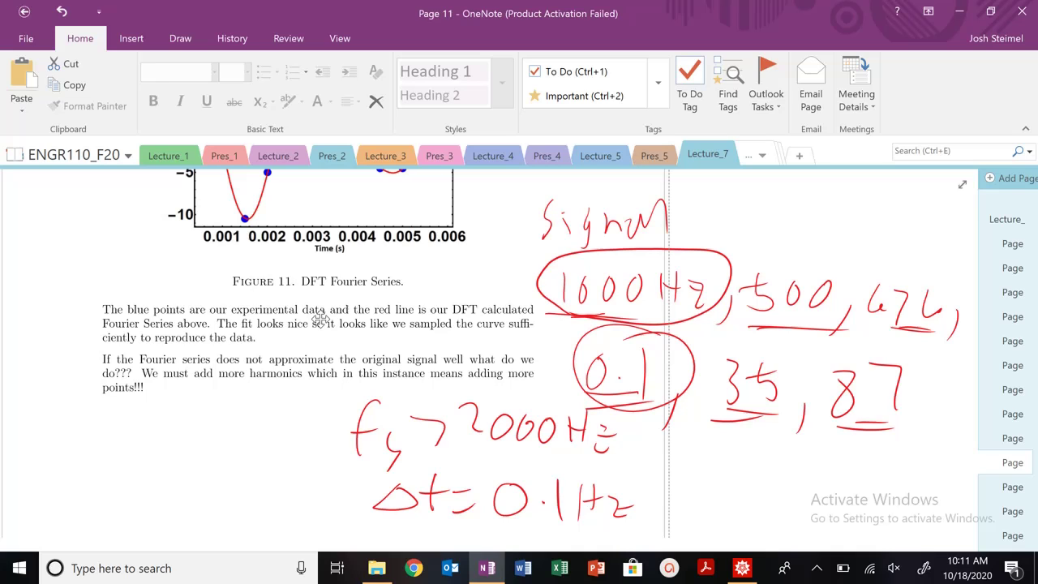
scroll(378, 342, "down", 1)
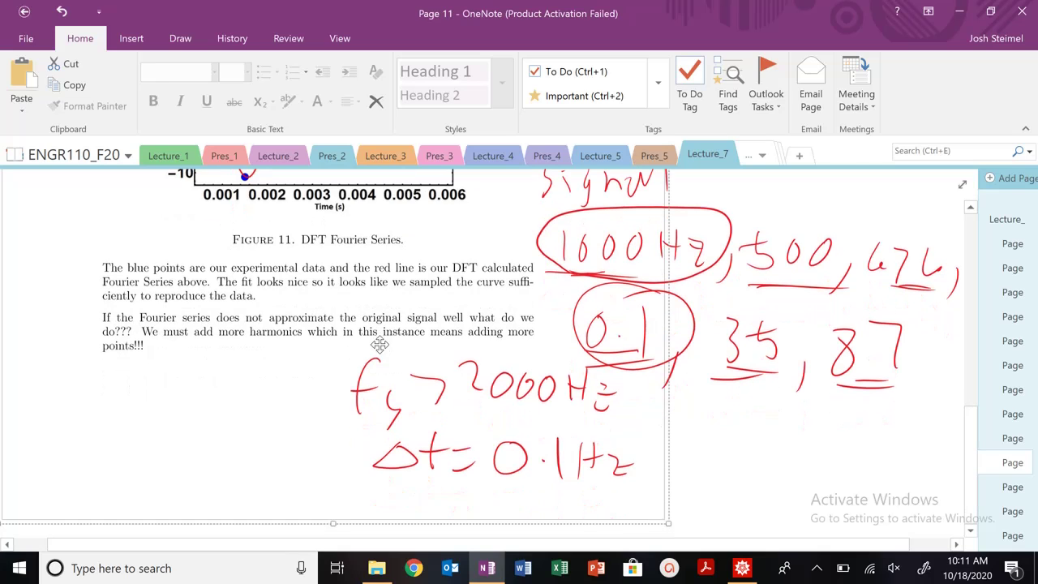
left_click(1014, 487)
scroll(437, 342, "down", 3)
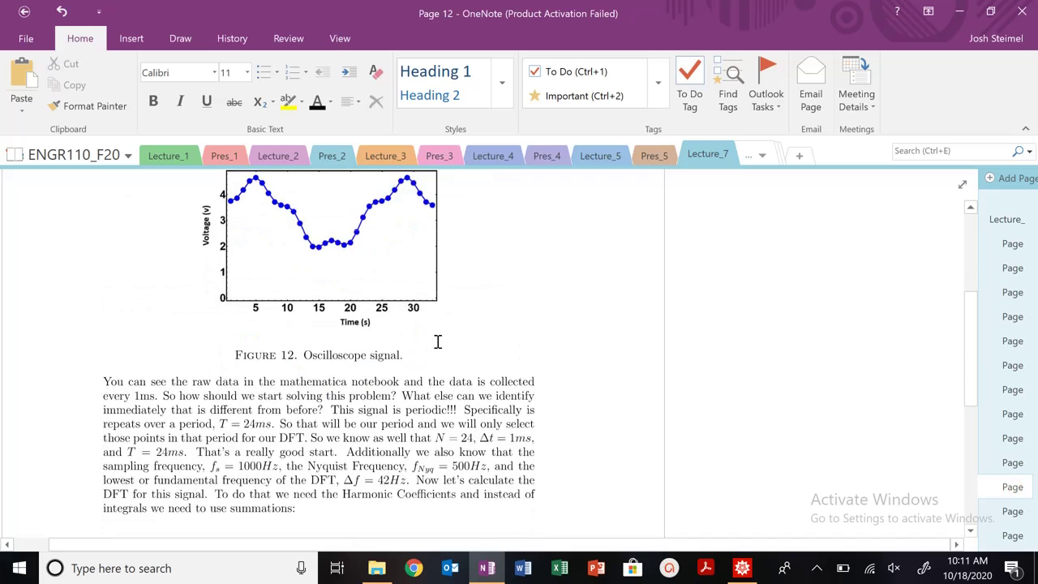
scroll(439, 340, "up", 4)
scroll(459, 332, "down", 4)
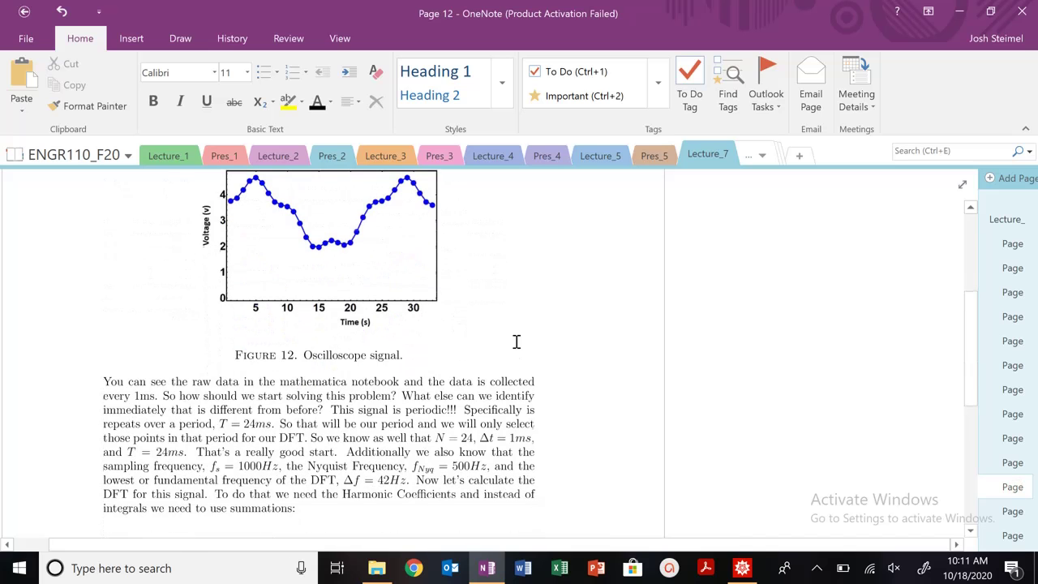
left_click(1015, 509)
scroll(783, 414, "down", 10)
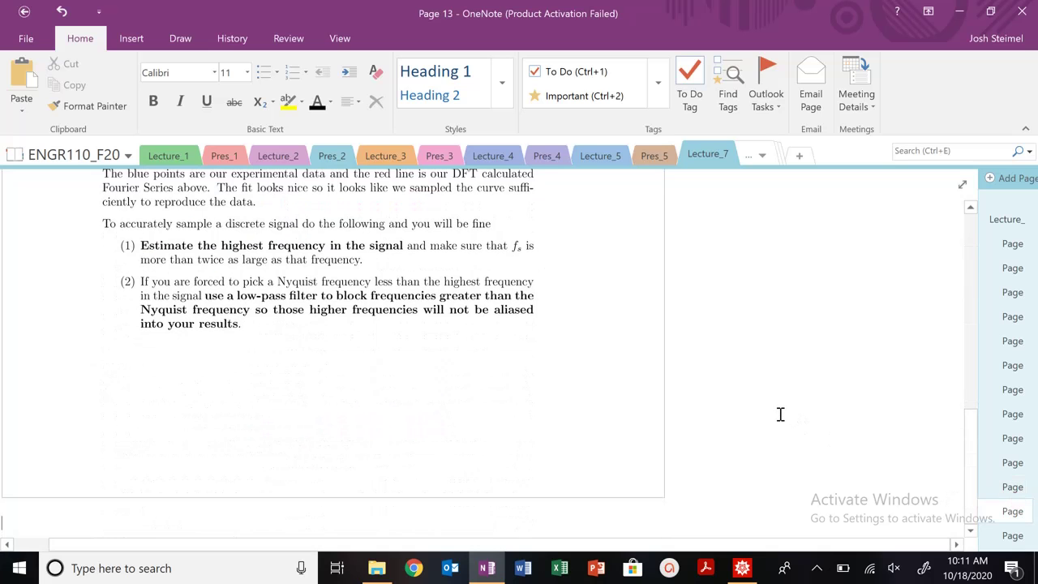
left_click(1014, 535)
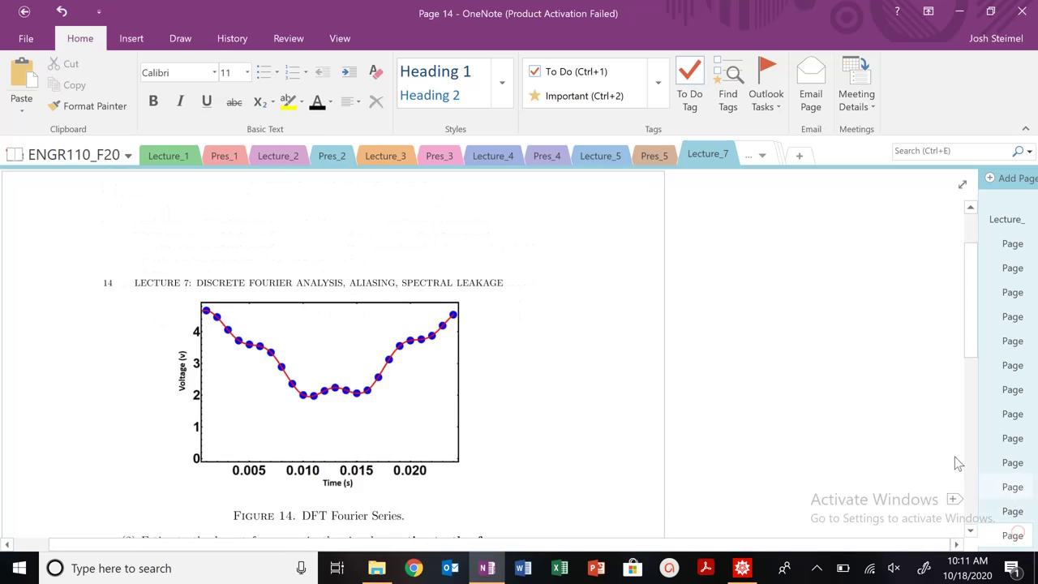
scroll(730, 359, "down", 6)
scroll(730, 359, "up", 5)
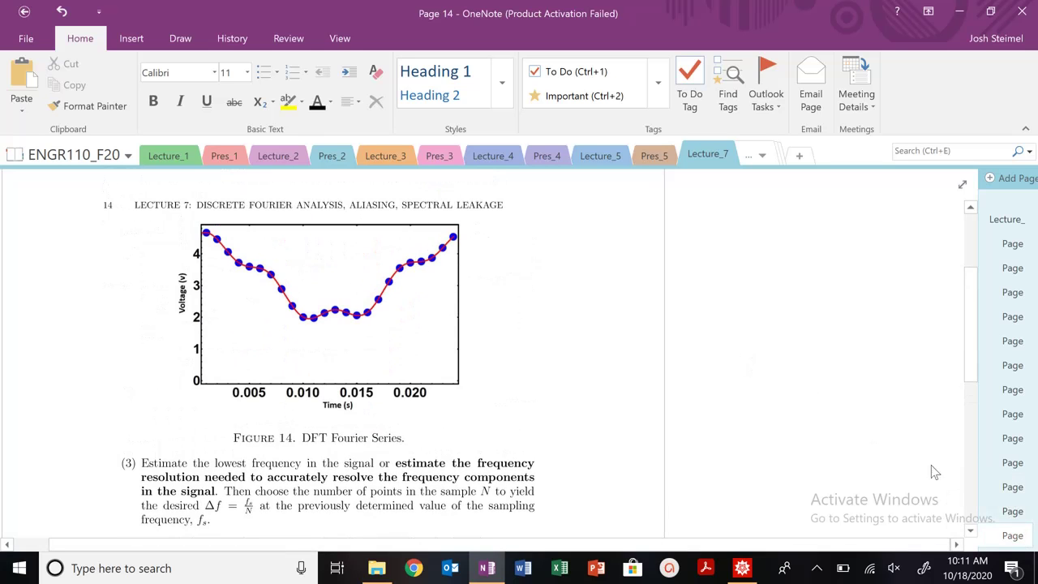
Step: Go back via page 11 to page 12 and show it from the top
left_click(1013, 469)
scroll(543, 339, "down", 4)
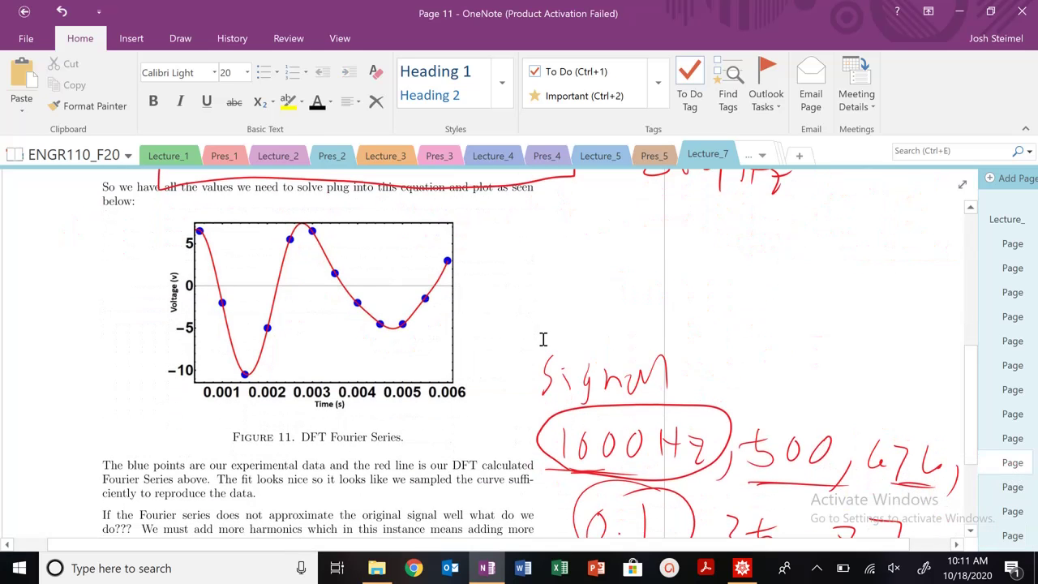
left_click(1012, 487)
scroll(674, 354, "down", 3)
scroll(674, 354, "up", 3)
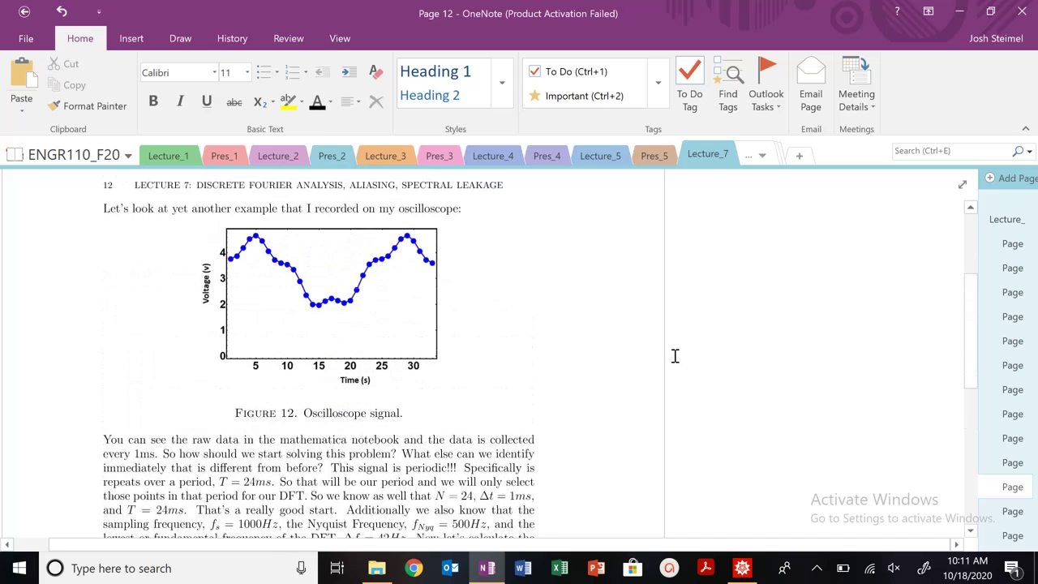
scroll(675, 356, "up", 1)
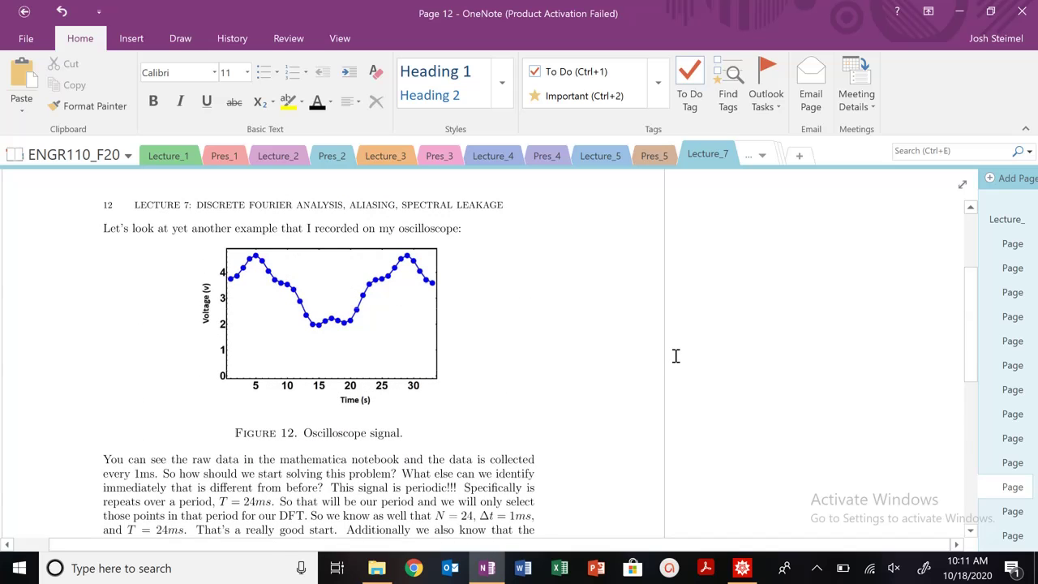